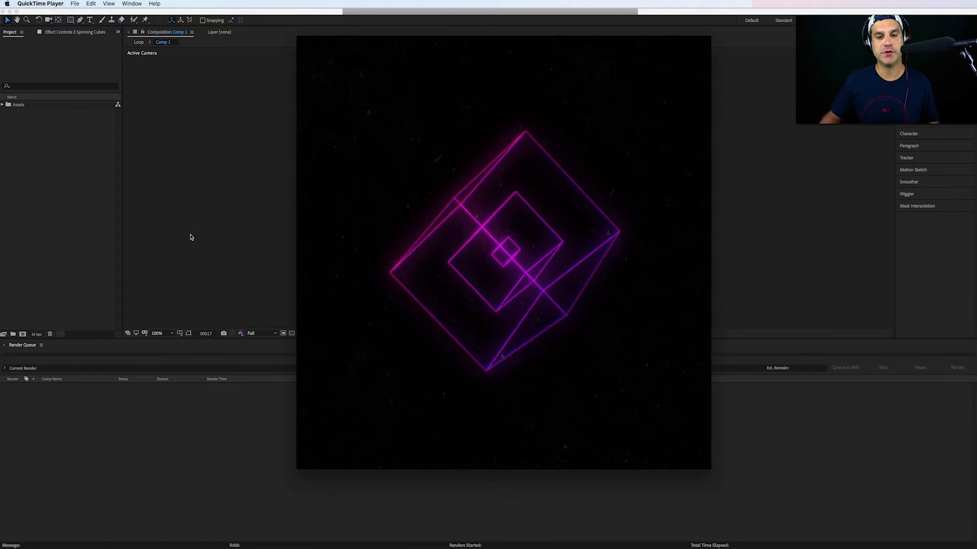
# Review the Neon Spinning Cube 001.mp4 reference video by scrubbing through it and toggling playback.
pyautogui.moveTo(507, 407)
pyautogui.moveTo(461, 394); pyautogui.dragTo(435, 395)
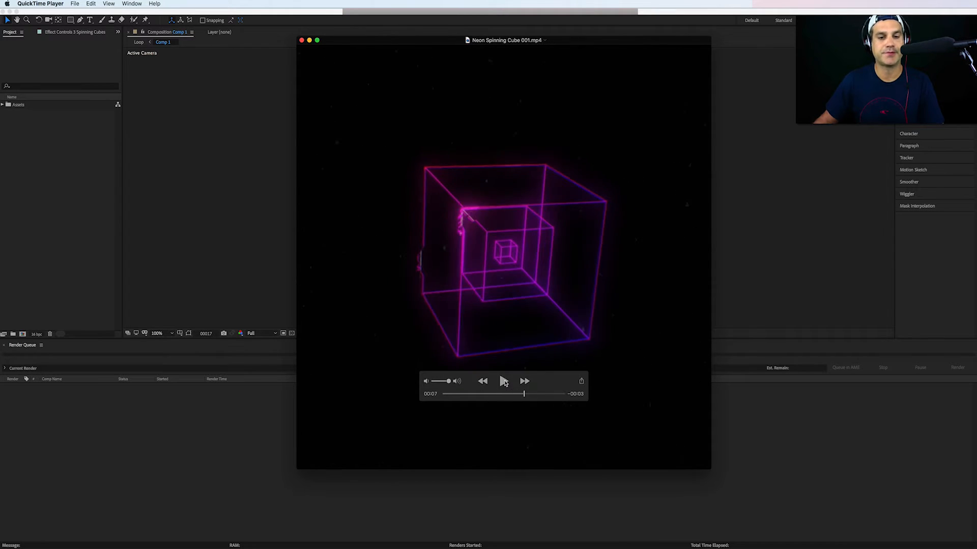
pyautogui.click(504, 381)
# Switch to After Effects and create a composition named Spinning Cube with a duration of 48 frames.
pyautogui.click(264, 414)
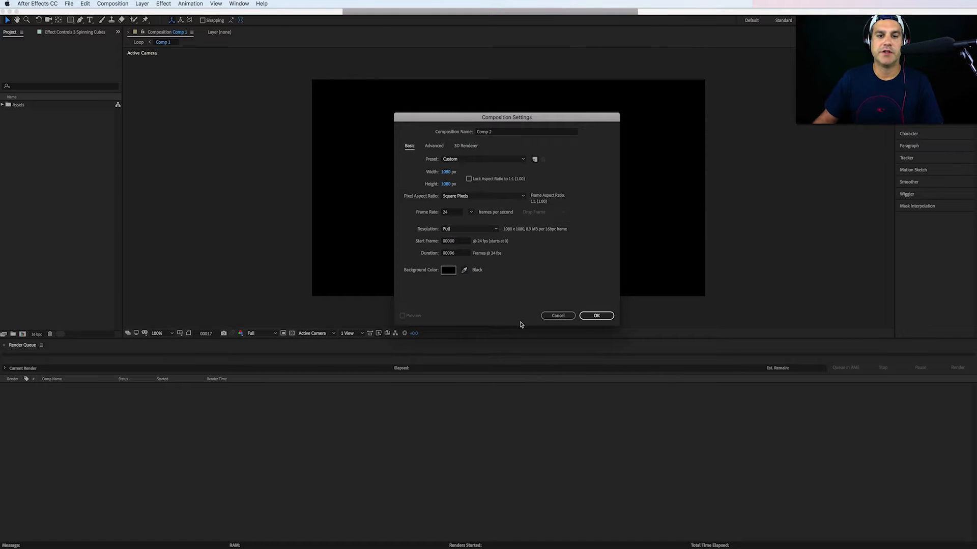
pyautogui.moveTo(476, 120)
pyautogui.mouseDown()
pyautogui.moveTo(474, 151)
pyautogui.moveTo(475, 131)
pyautogui.mouseUp()
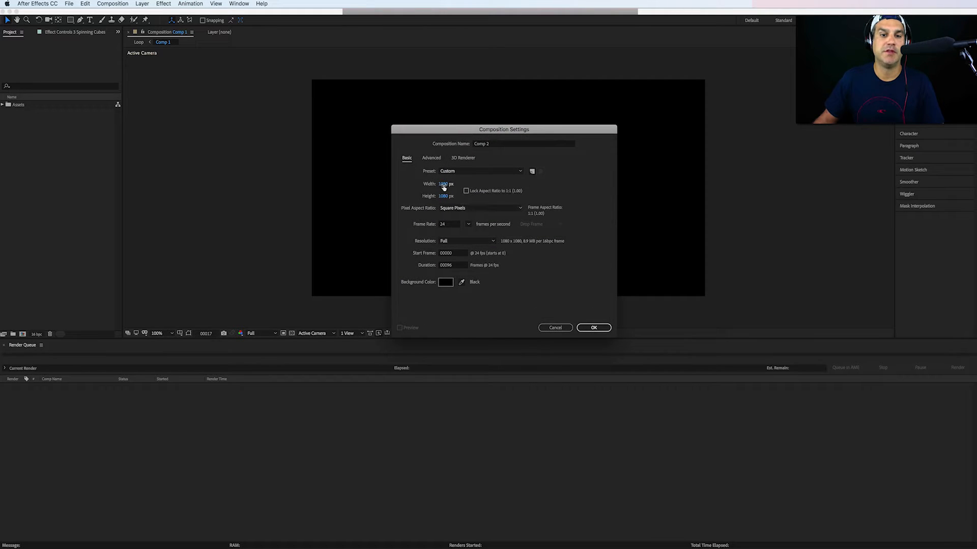
pyautogui.click(499, 143)
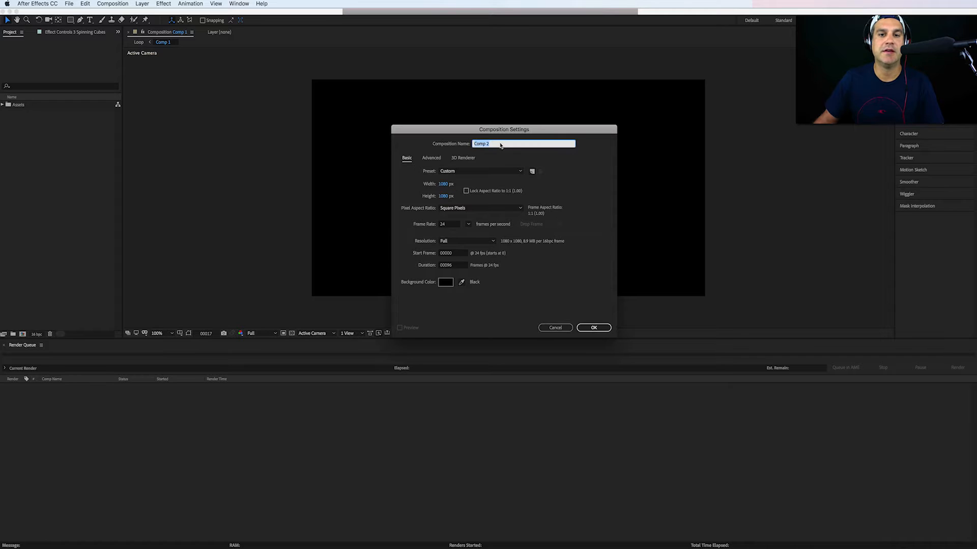
pyautogui.write('Spinning Cube')
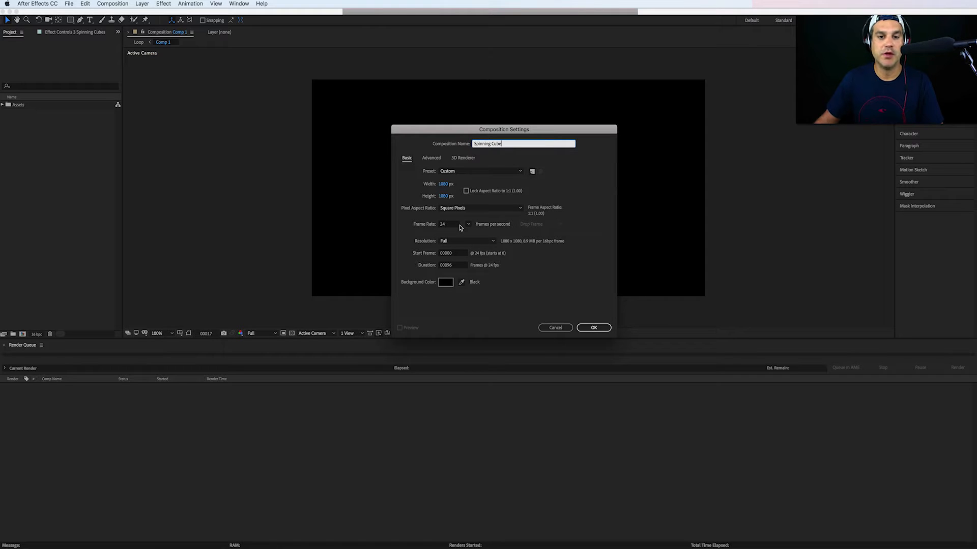
pyautogui.click(456, 265)
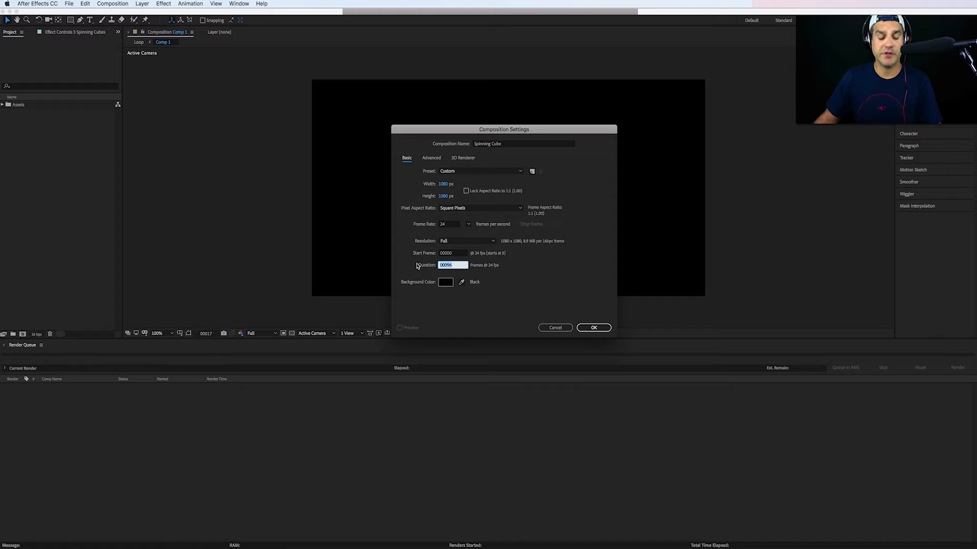
pyautogui.write('48')
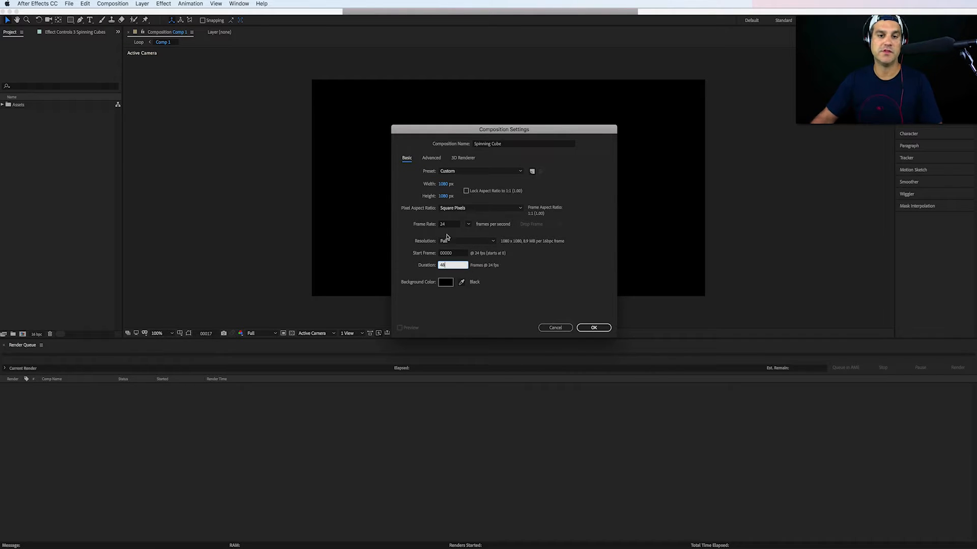
pyautogui.click(483, 276)
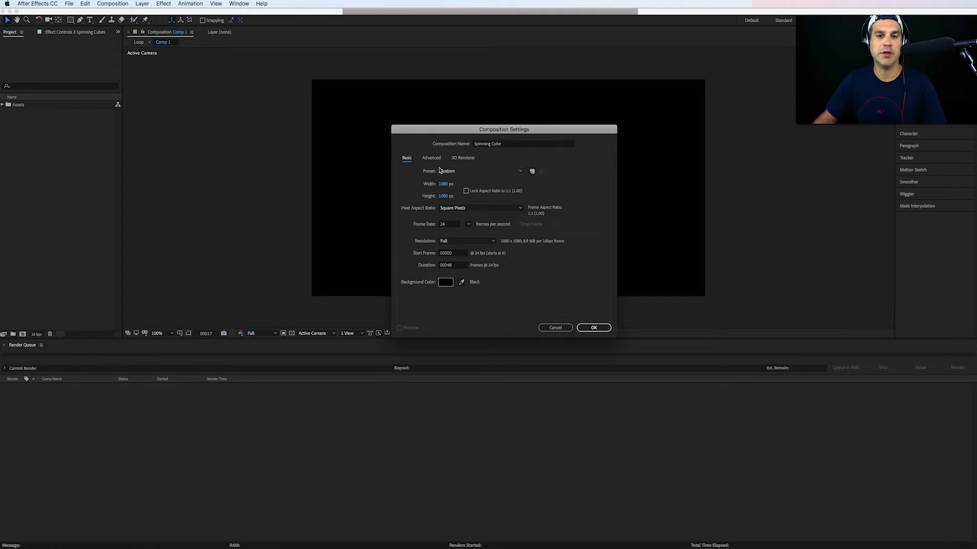
pyautogui.click(595, 329)
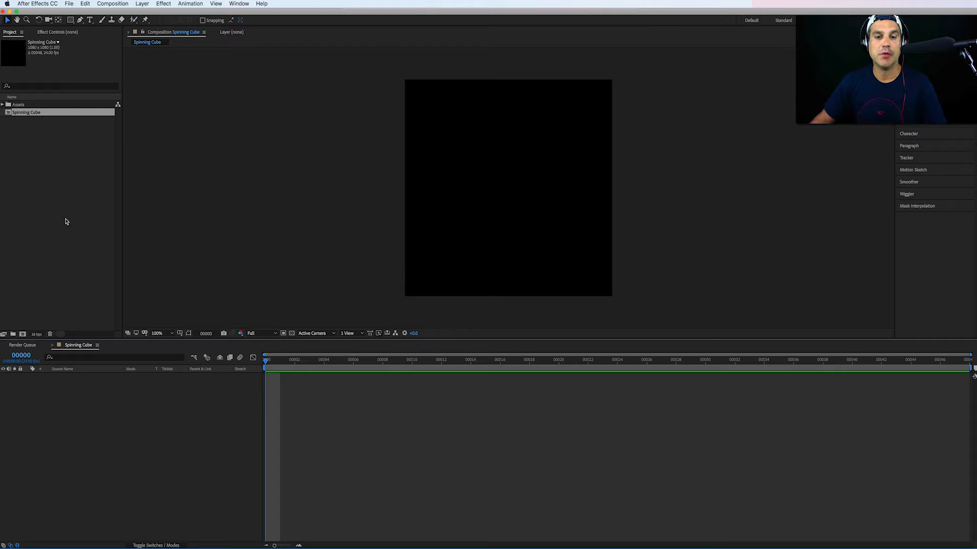
# Add a new MAXON CINEMA 4D File layer to the Spinning Cube composition, saving it as Spinning Cubes in the Week 09 Form folder.
pyautogui.click(59, 175)
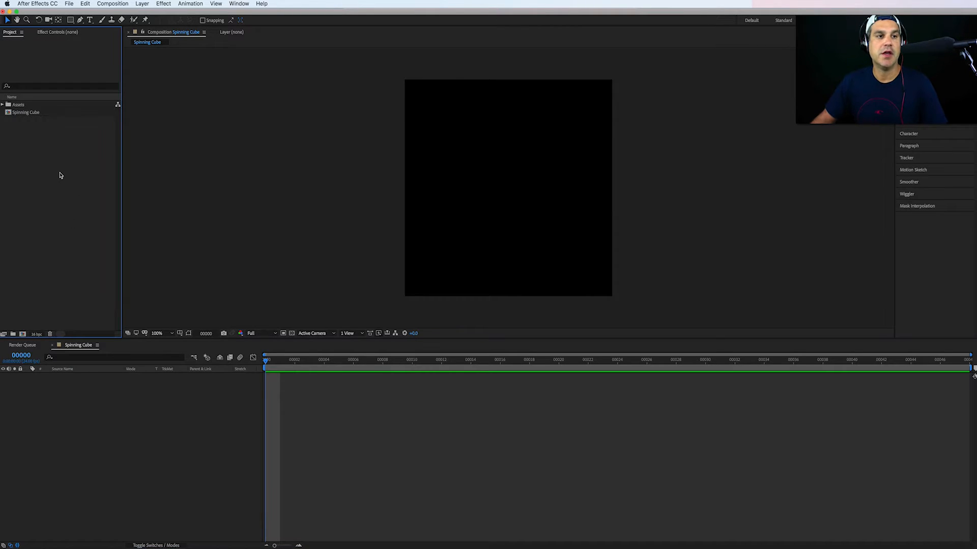
pyautogui.click(142, 5)
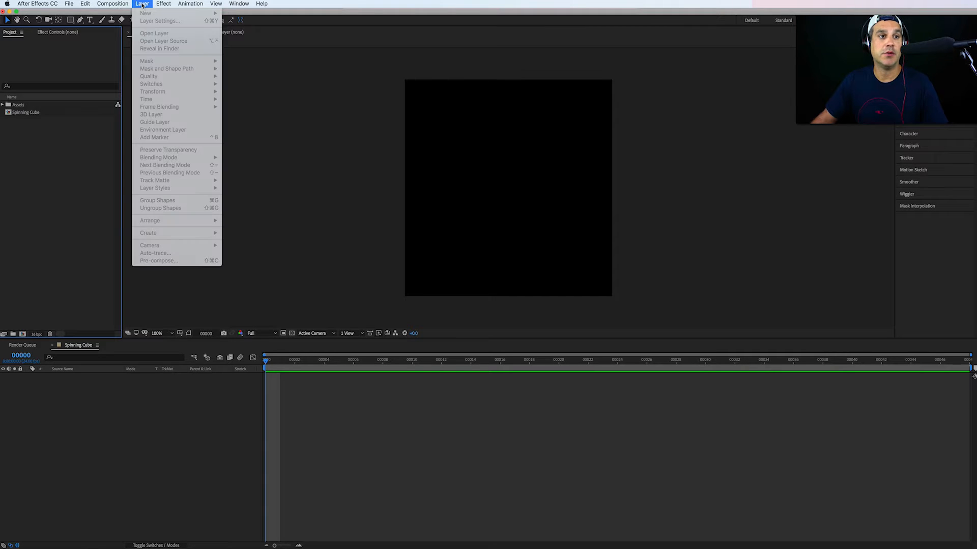
pyautogui.click(124, 406)
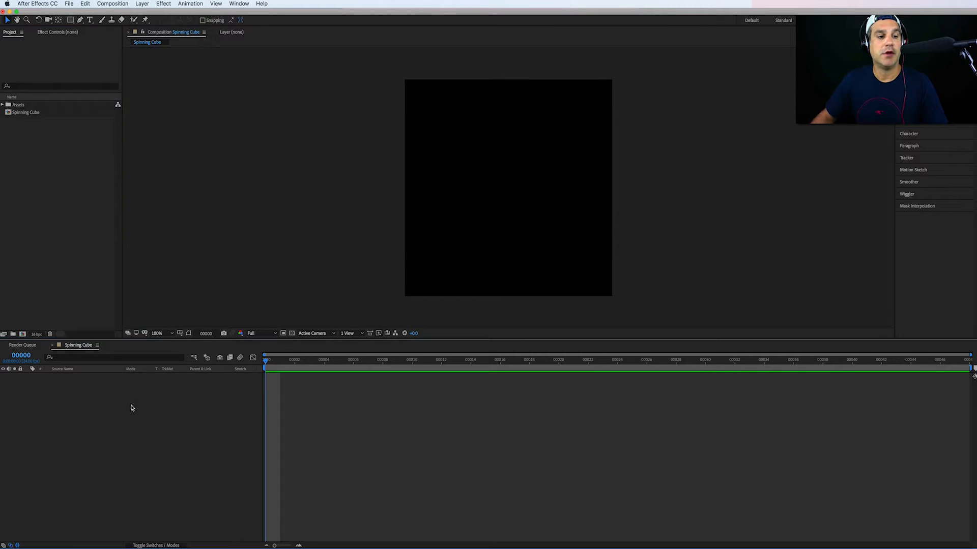
pyautogui.click(142, 4)
pyautogui.moveTo(171, 13)
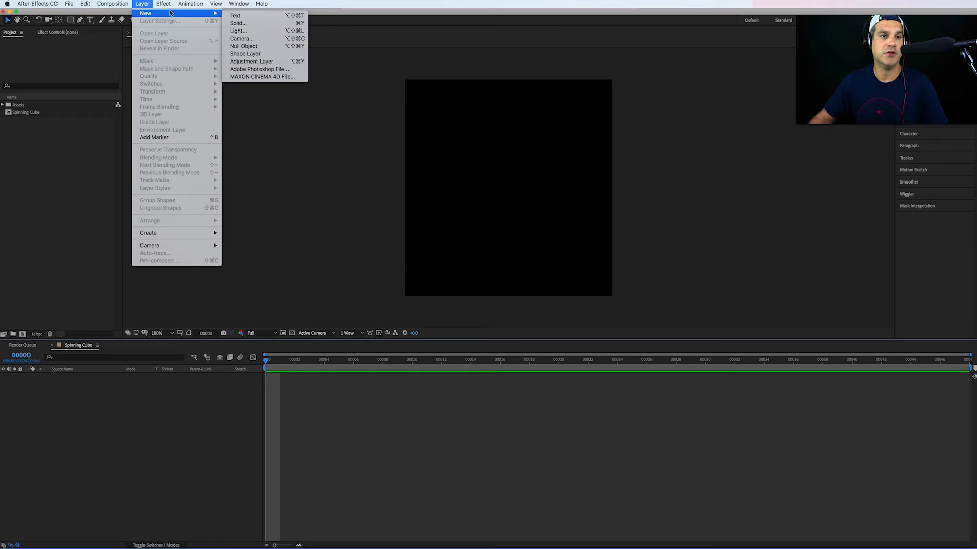
pyautogui.click(284, 77)
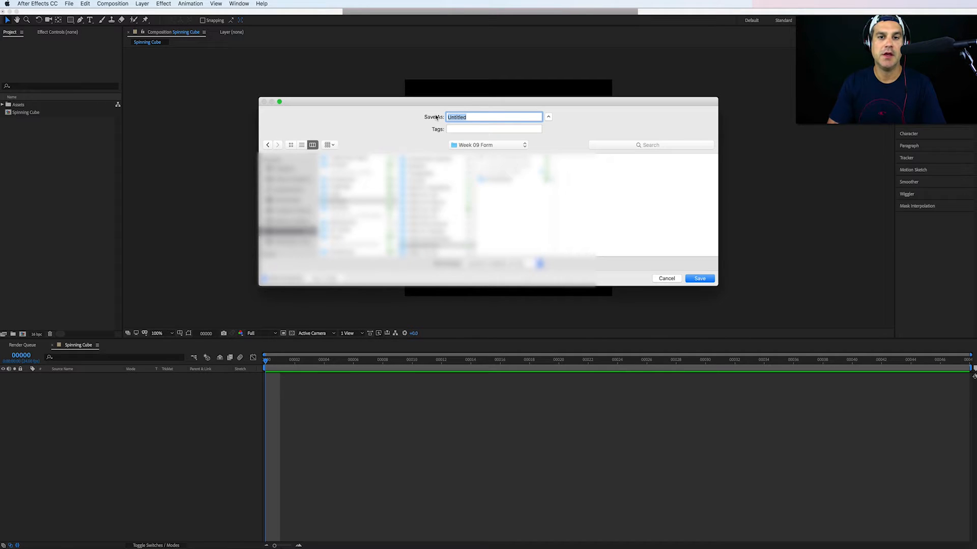
pyautogui.write('Spi')
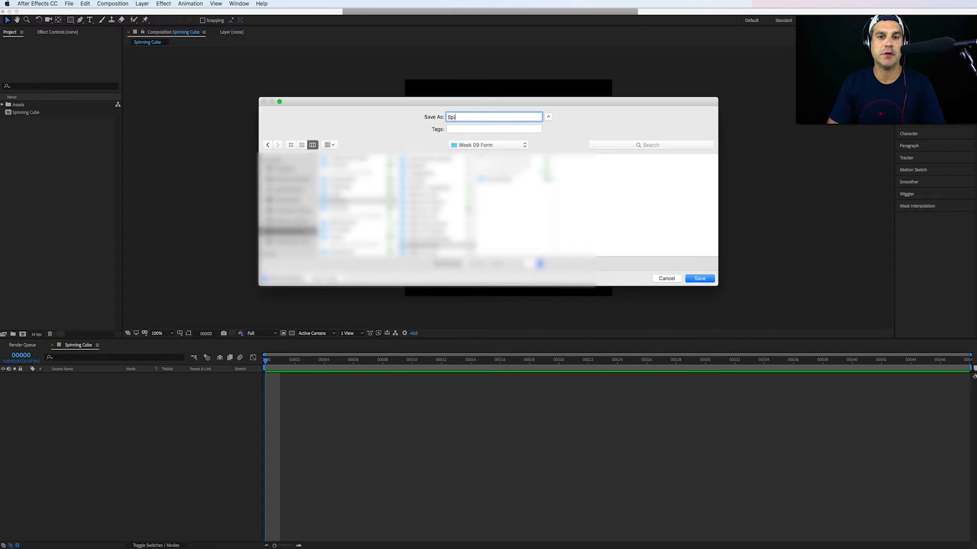
pyautogui.write('nning Cubes')
pyautogui.press('Return')
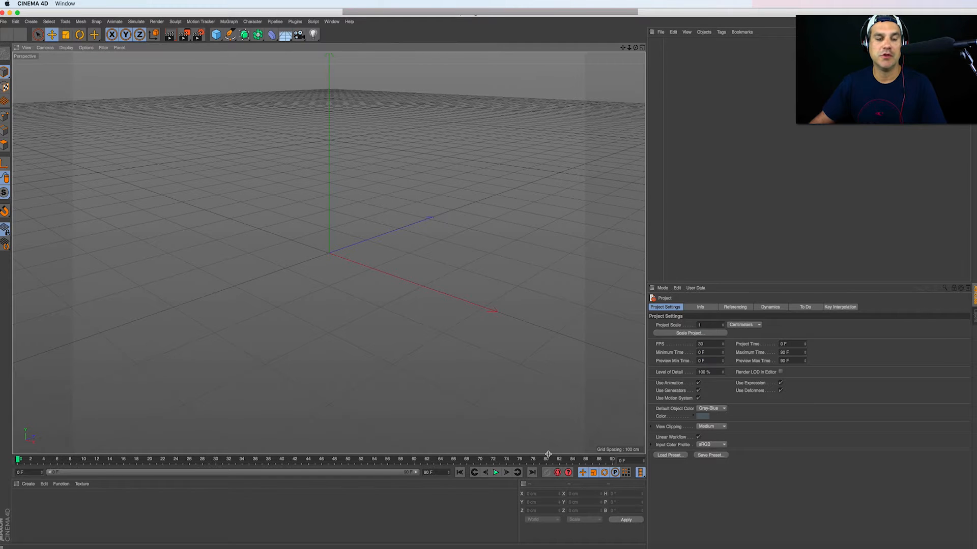
# Enlarge the area below the Cinema 4D viewport and set the project frame rate to 24 FPS.
pyautogui.moveTo(547, 454); pyautogui.dragTo(548, 424)
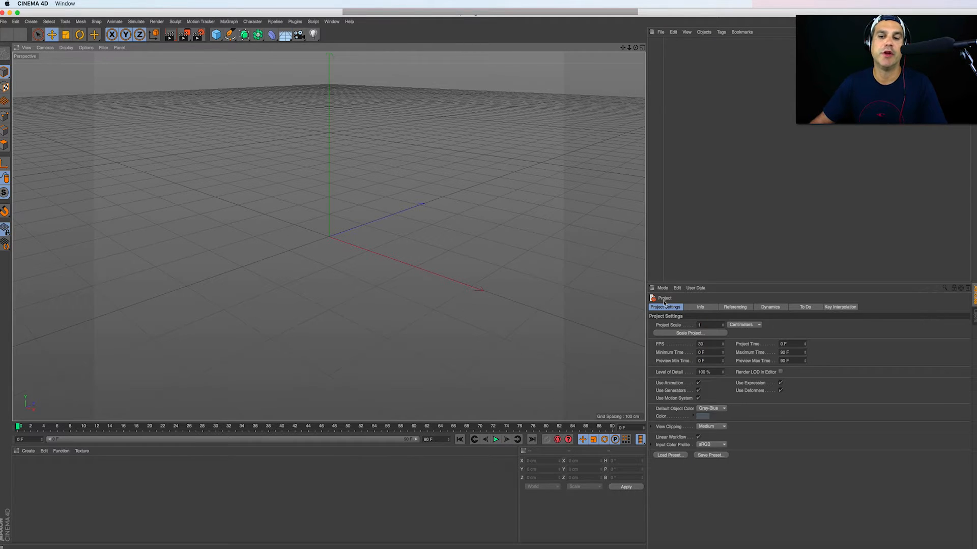
pyautogui.click(700, 344)
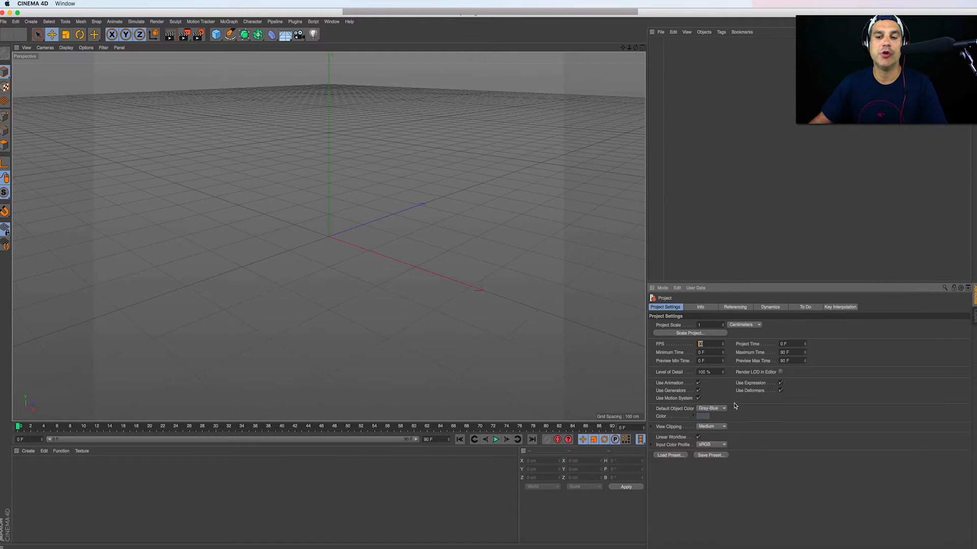
pyautogui.click(16, 22)
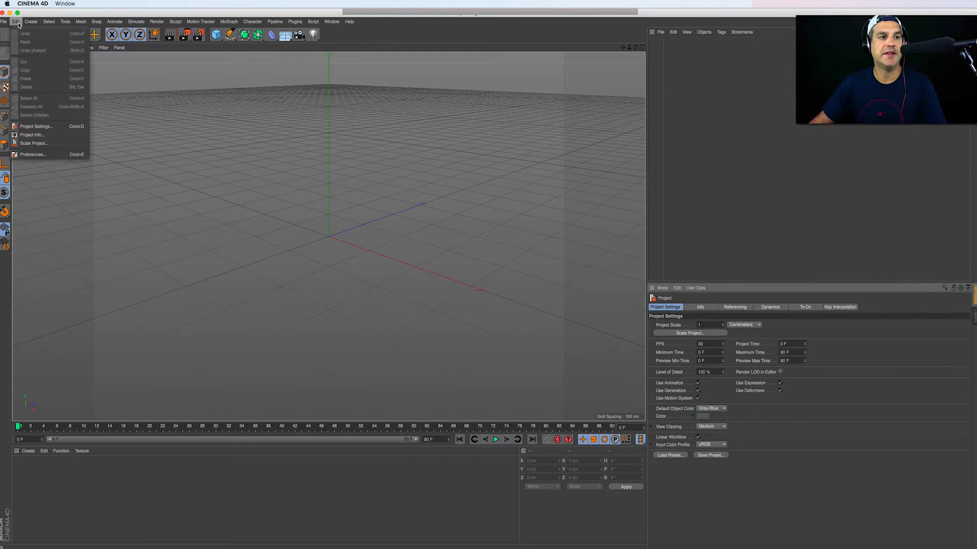
pyautogui.click(43, 128)
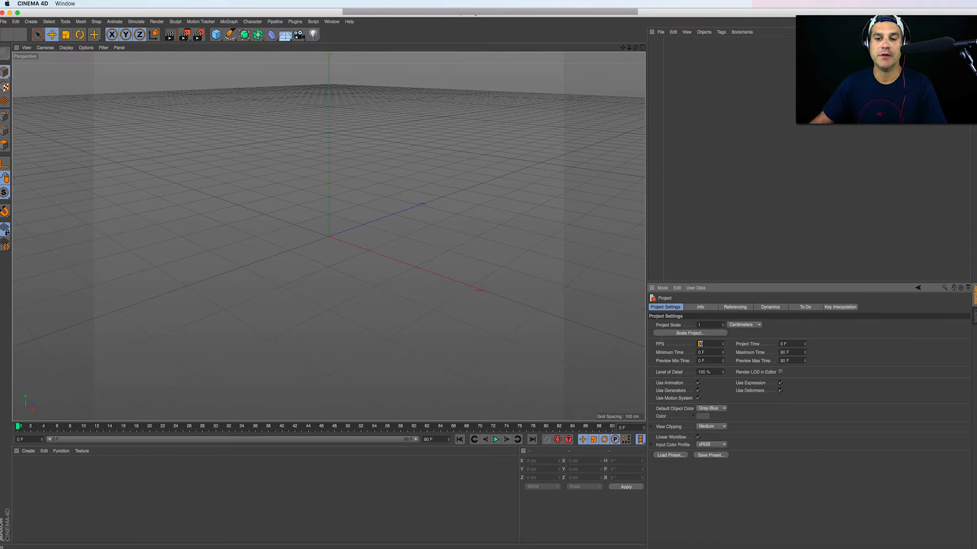
pyautogui.write('24')
pyautogui.press('Return')
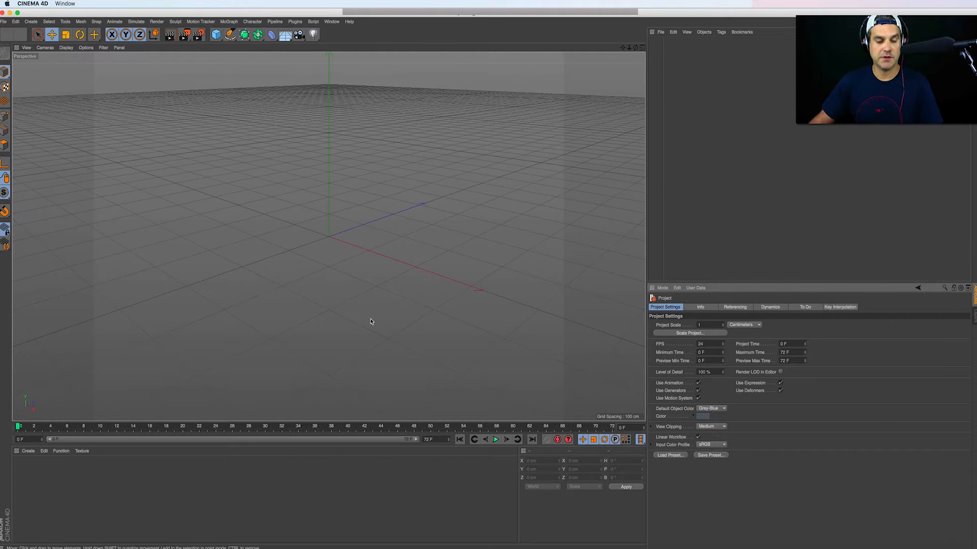
# Switch to After Effects to check the Spinning Cube composition settings without changing them, and return to Cinema 4D.
pyautogui.click(358, 544)
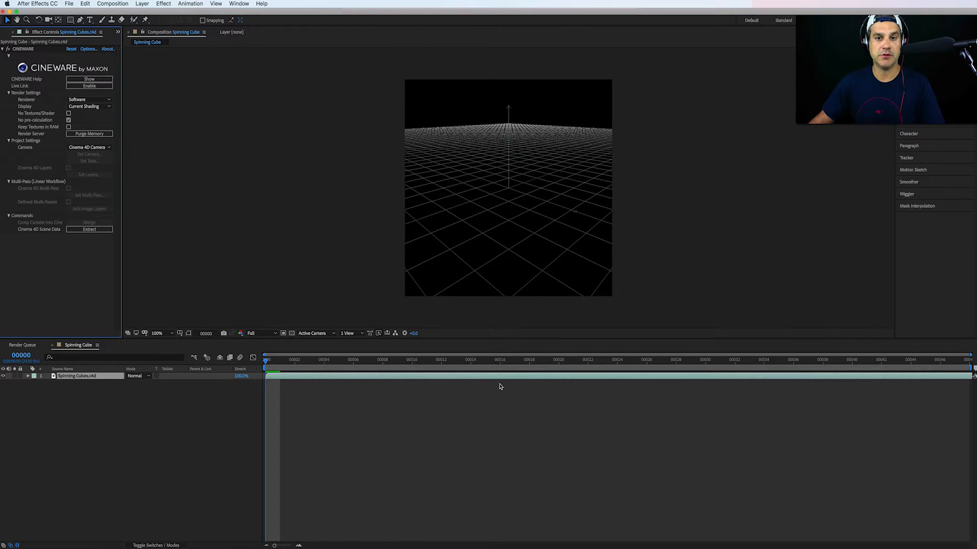
pyautogui.press('super+k')
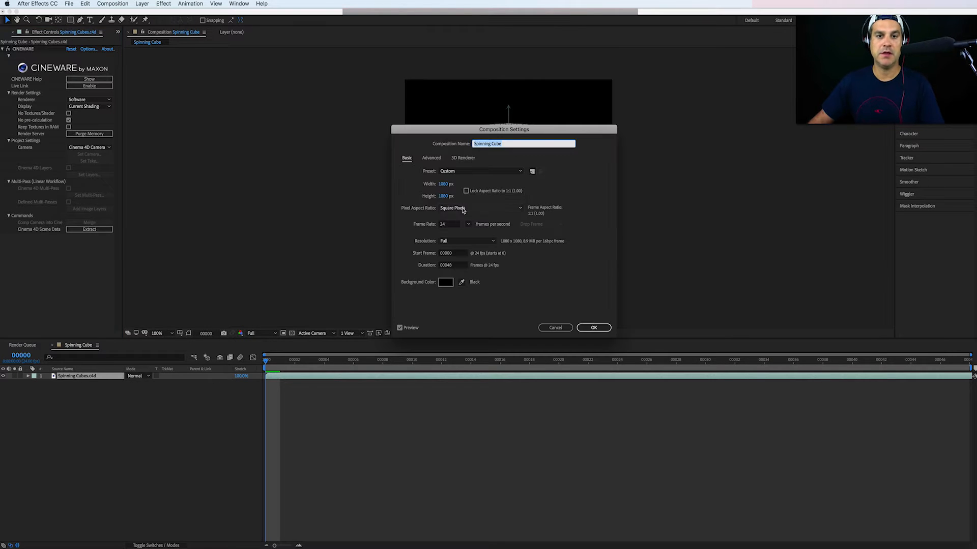
pyautogui.click(562, 328)
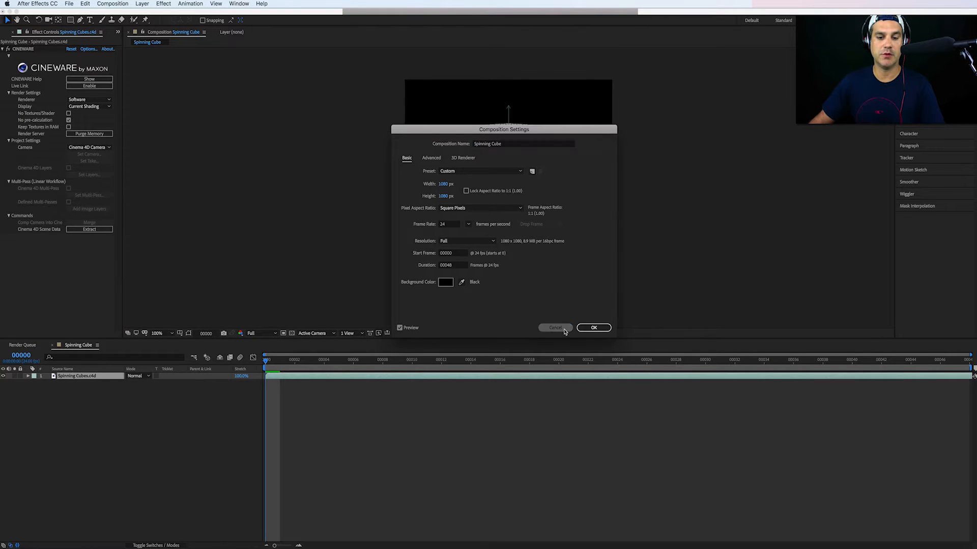
pyautogui.click(435, 546)
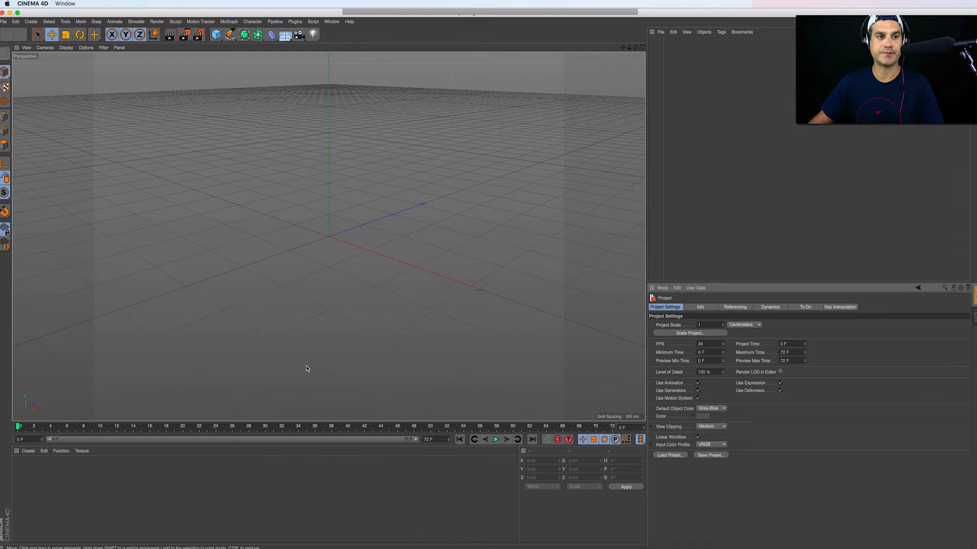
# Open the render settings and set the output width and height to 1080 pixels each.
pyautogui.click(200, 35)
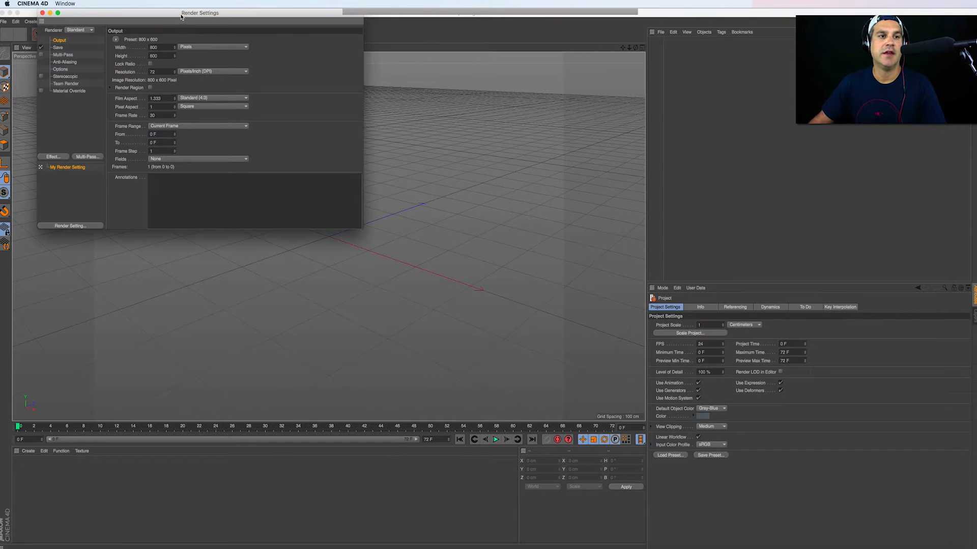
pyautogui.moveTo(181, 17); pyautogui.dragTo(416, 138)
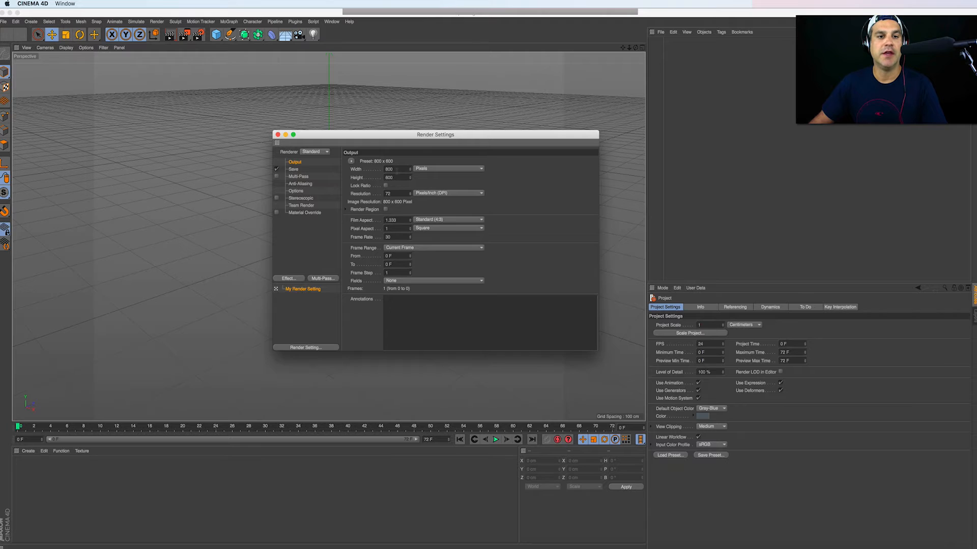
pyautogui.write('10')
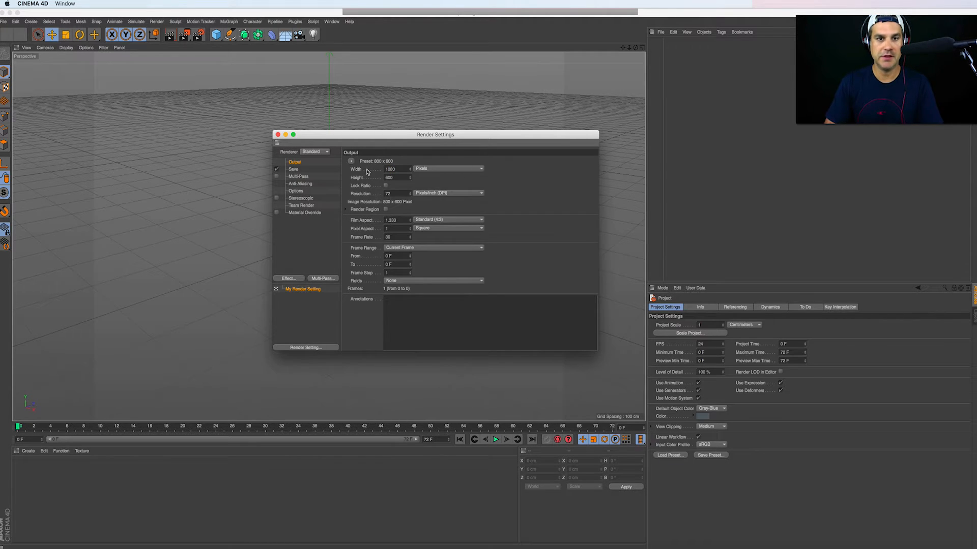
pyautogui.press('Return')
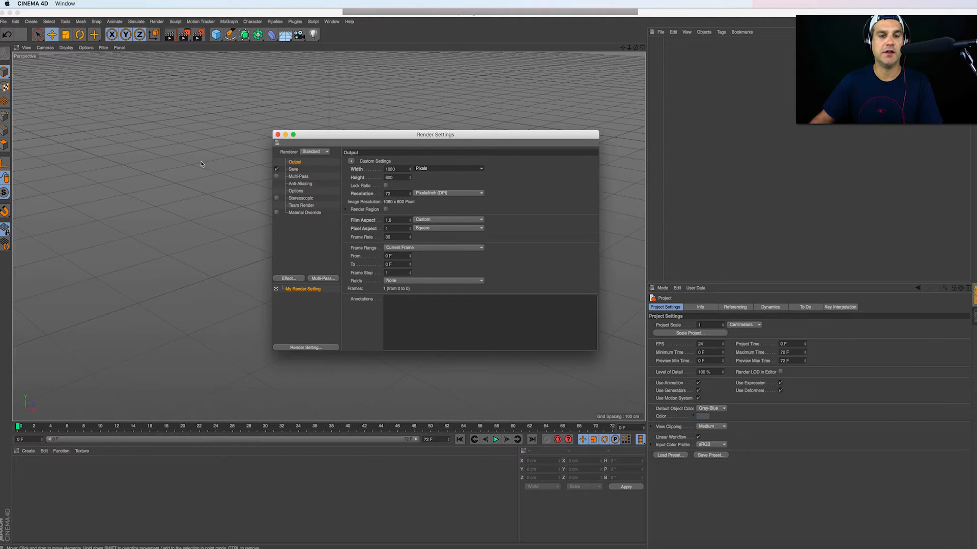
pyautogui.click(390, 177)
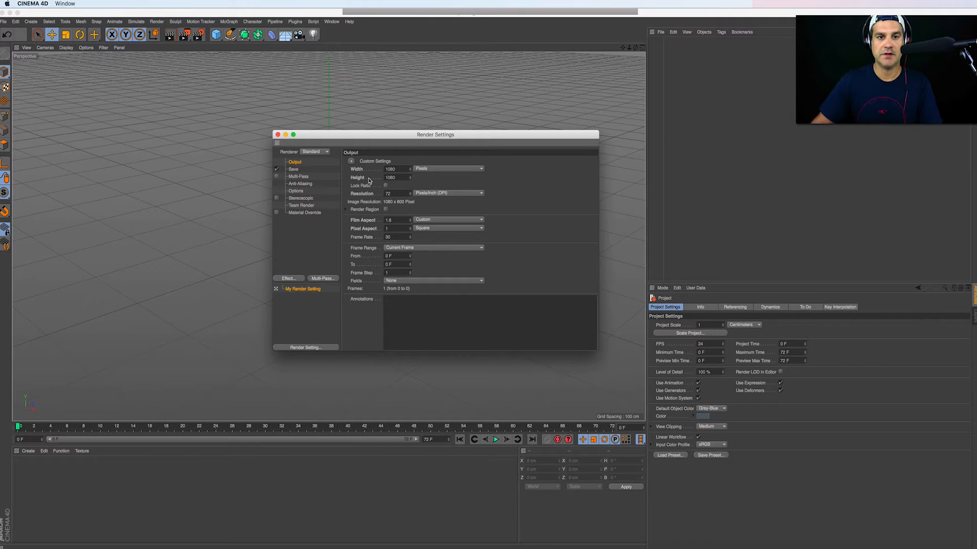
pyautogui.press('Return')
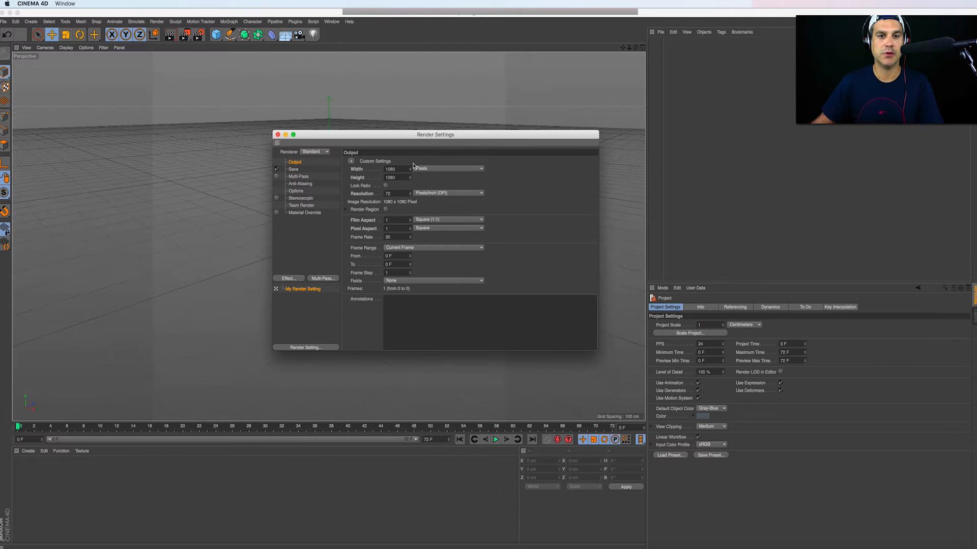
# Set the render output's frame rate to 24 and its frame range to All Frames.
pyautogui.moveTo(399, 138); pyautogui.dragTo(403, 109)
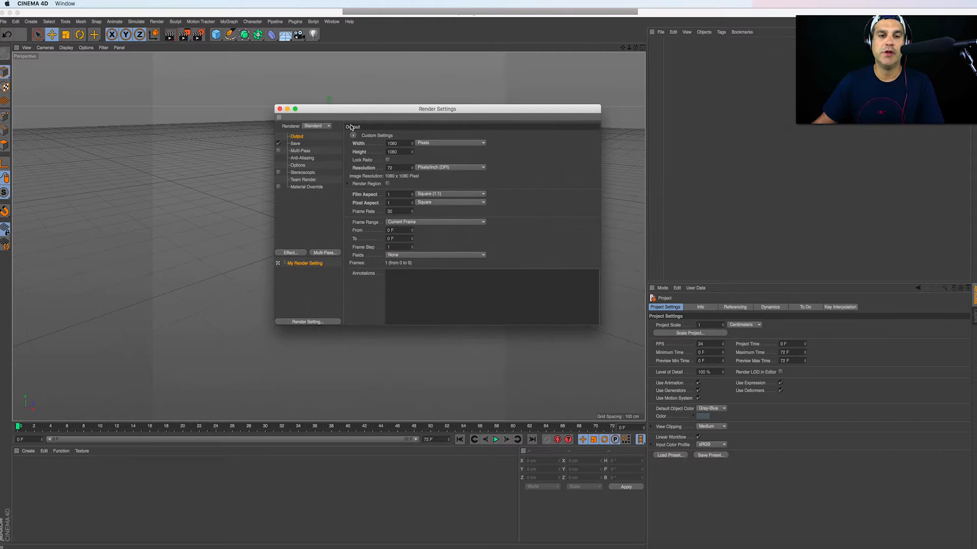
pyautogui.doubleClick(395, 211)
pyautogui.write('2')
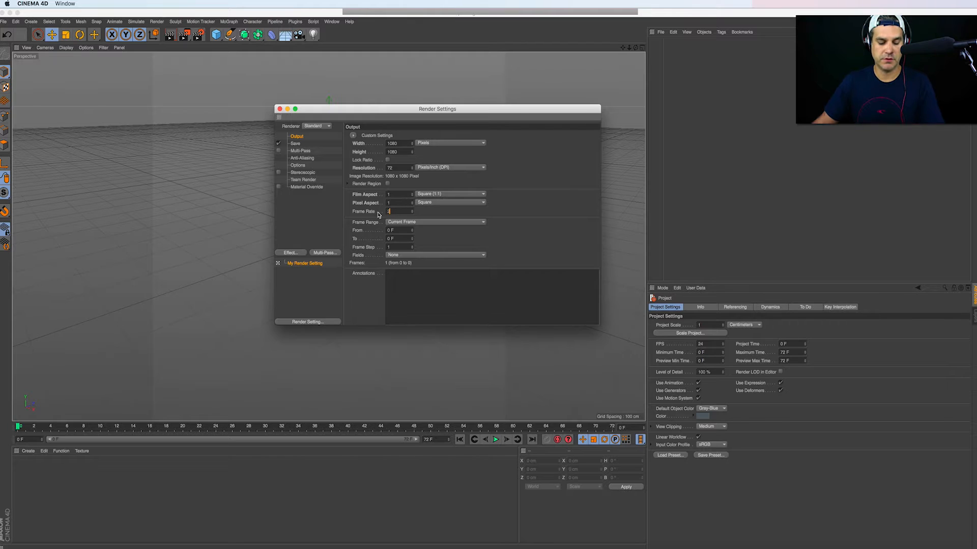
pyautogui.write('4')
pyautogui.press('Return')
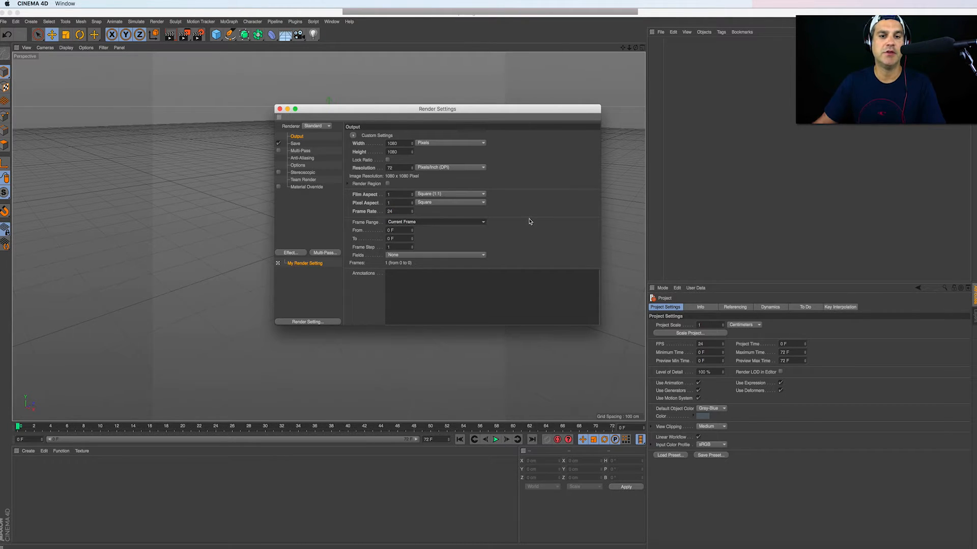
pyautogui.click(478, 223)
pyautogui.click(457, 243)
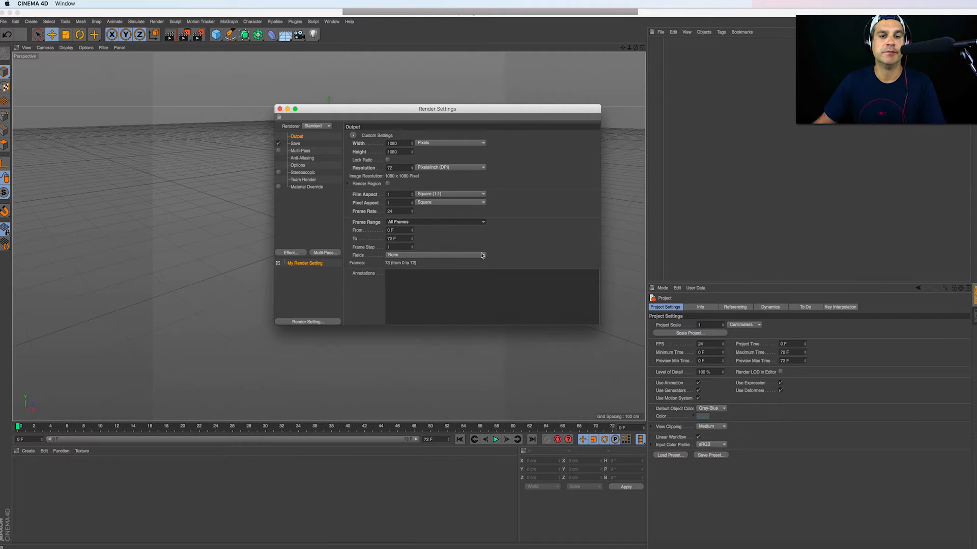
# Close the render settings and add a cube primitive to the scene.
pyautogui.click(279, 109)
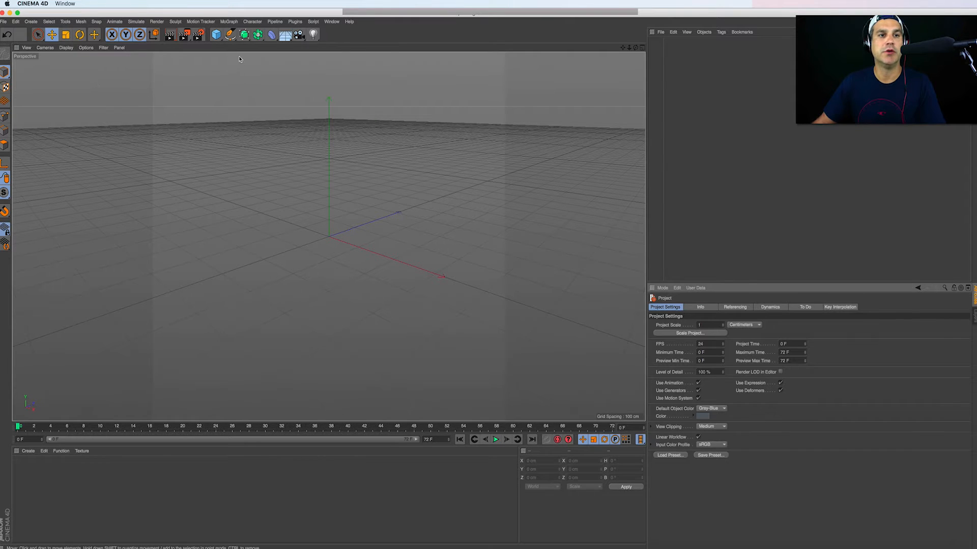
pyautogui.click(219, 39)
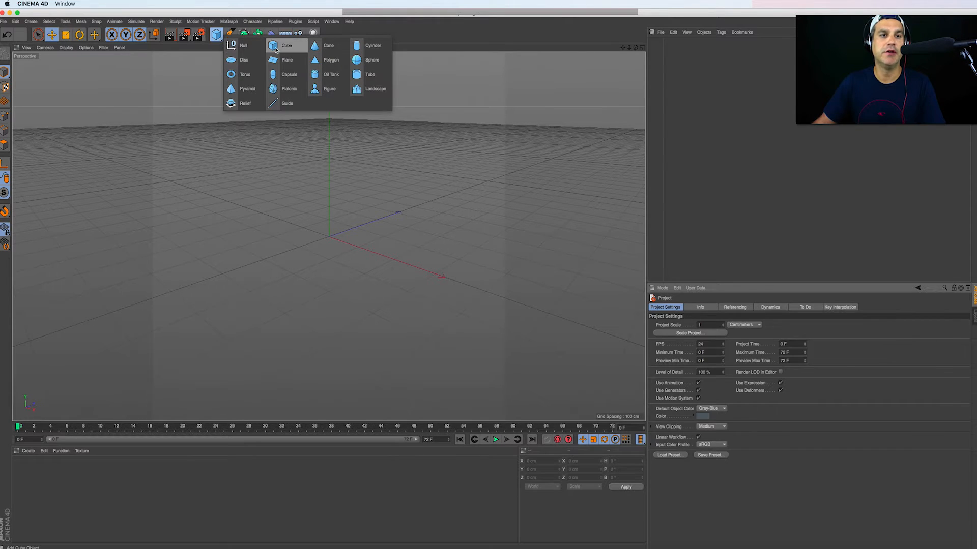
pyautogui.click(37, 23)
pyautogui.moveTo(38, 34)
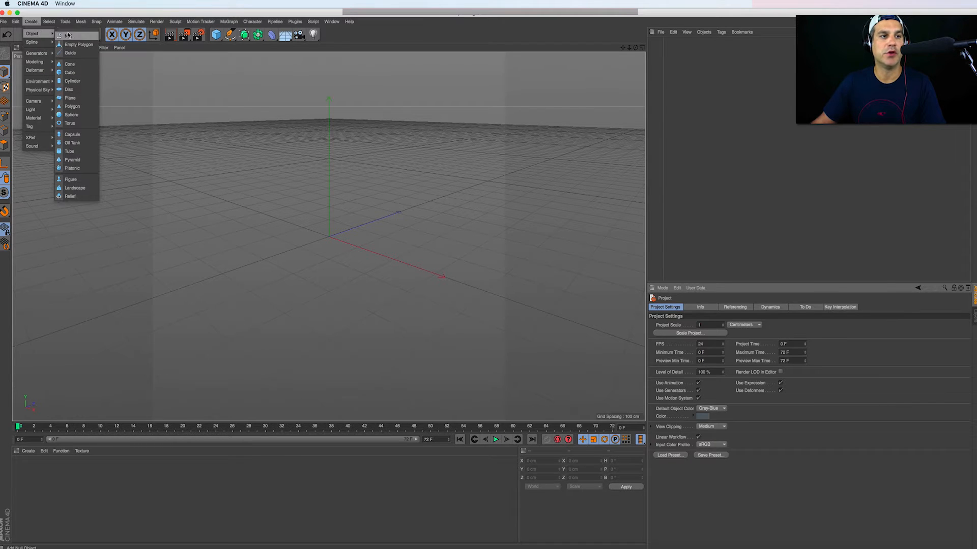
pyautogui.click(75, 74)
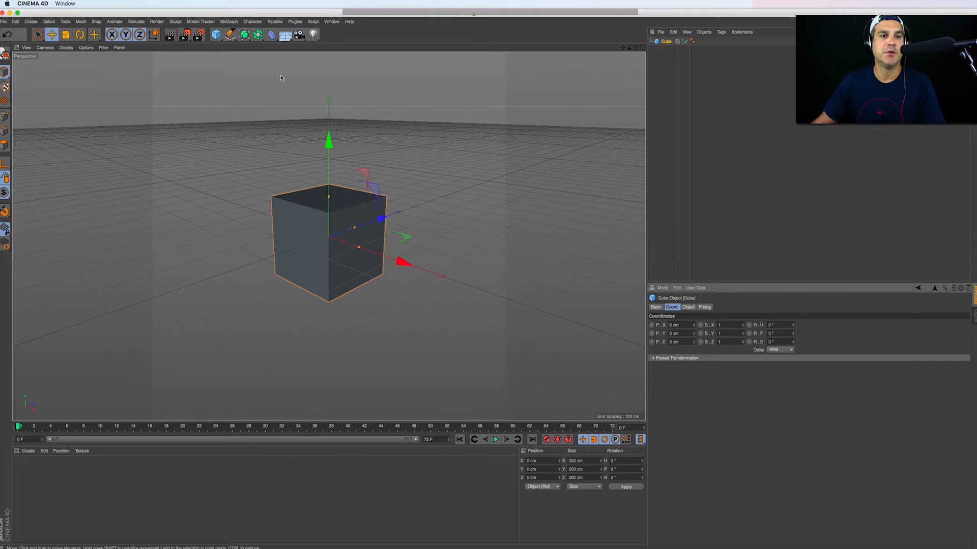
# Add an Atom Array generator and make the cube its child.
pyautogui.click(258, 35)
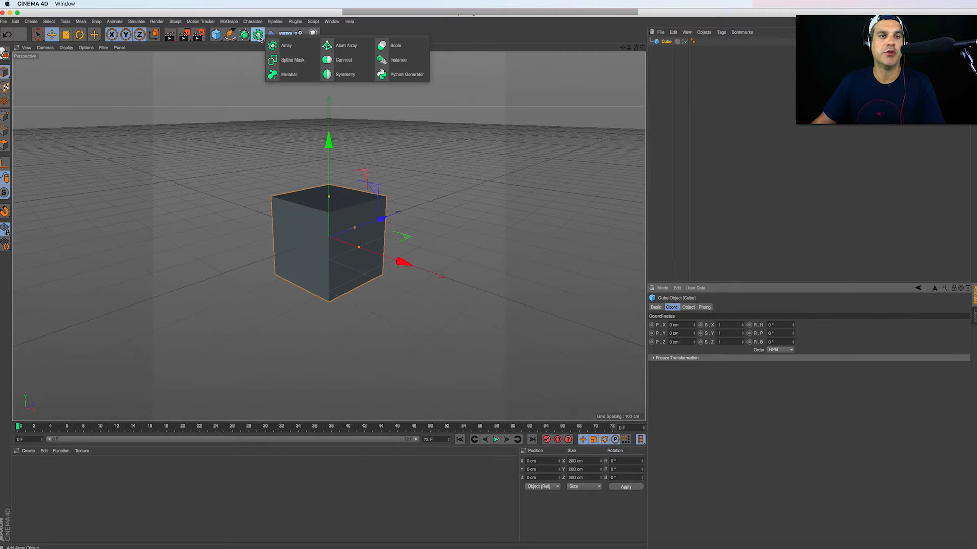
pyautogui.click(353, 48)
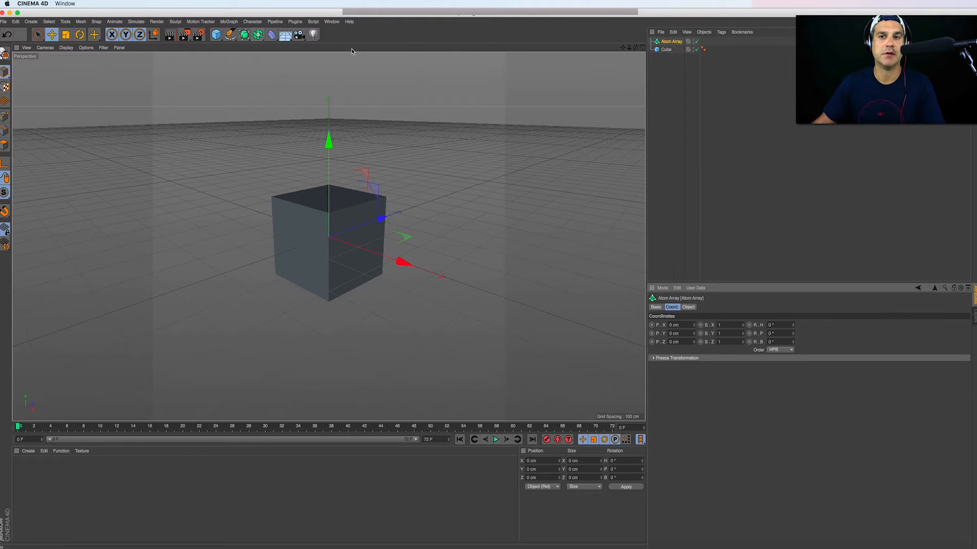
pyautogui.click(665, 50)
pyautogui.moveTo(665, 51); pyautogui.dragTo(675, 44)
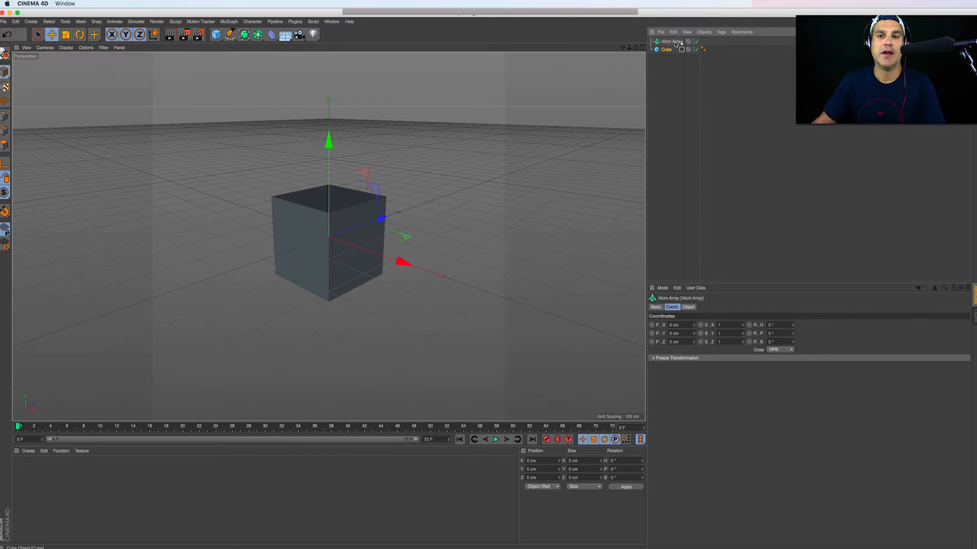
pyautogui.moveTo(676, 43); pyautogui.dragTo(676, 44)
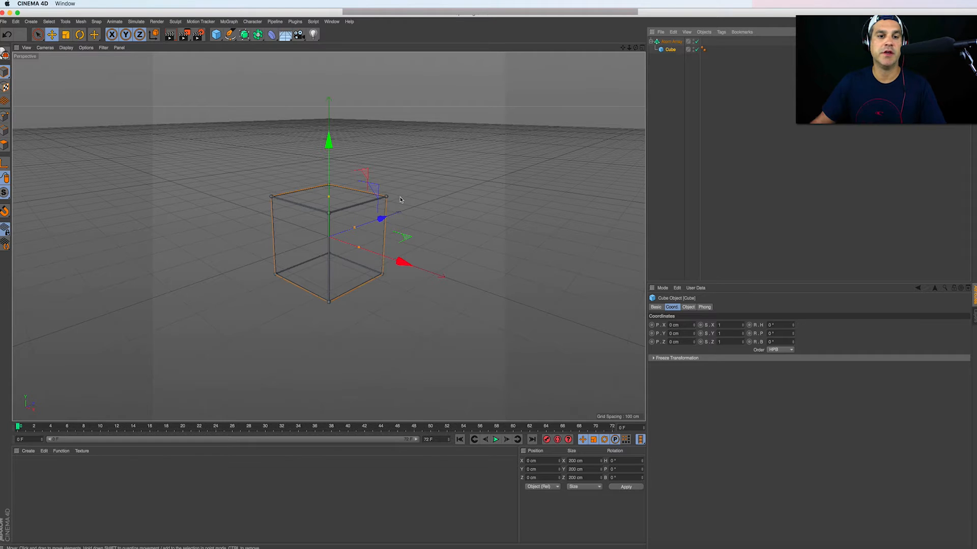
# Set the Atom Array's cylinder radius and sphere radius to 1 cm each and deselect it.
pyautogui.click(672, 42)
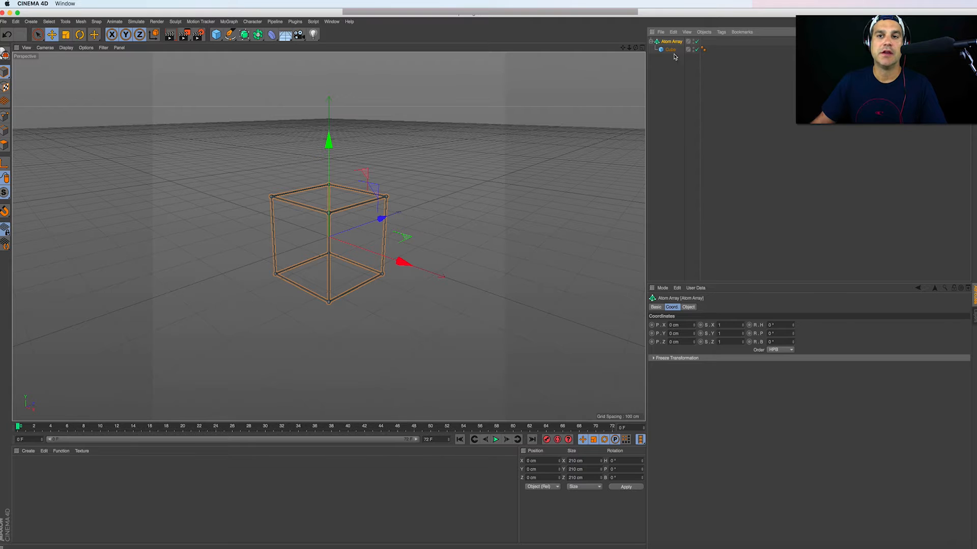
pyautogui.click(688, 307)
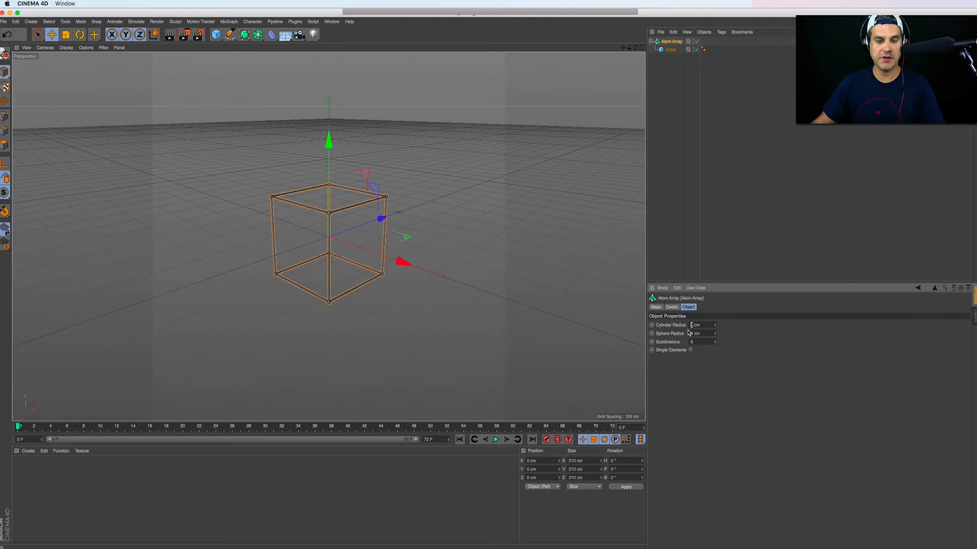
pyautogui.write('1')
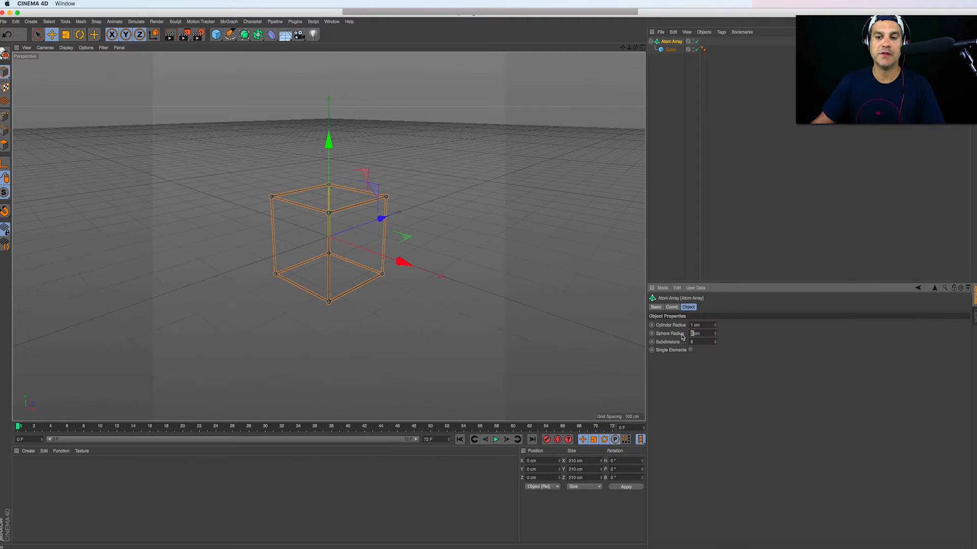
pyautogui.press('Return')
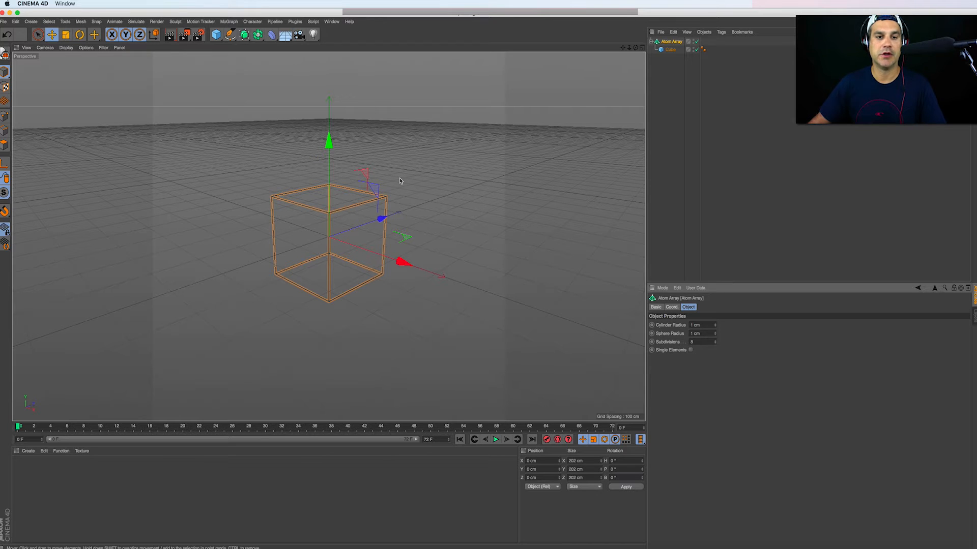
pyautogui.click(410, 223)
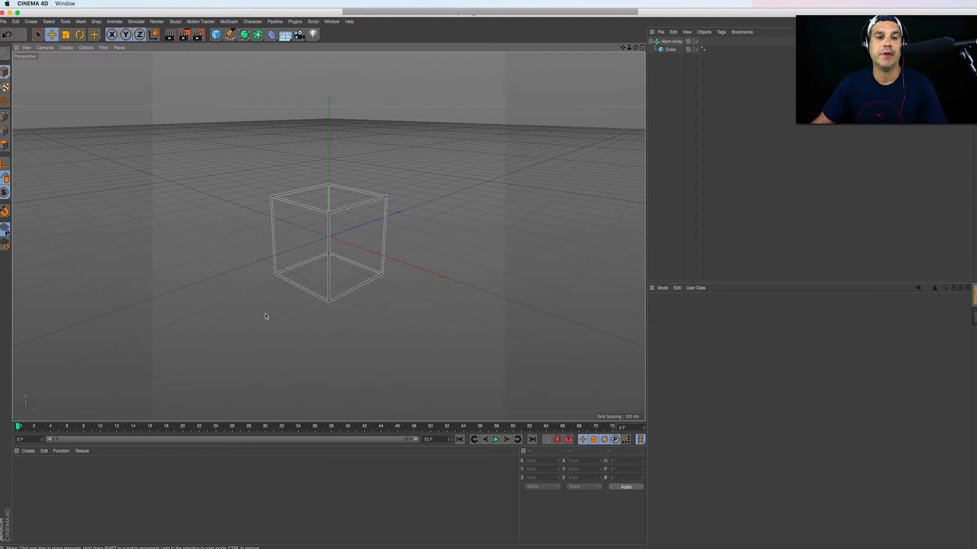
# Create a new material and apply it to the Atom Array.
pyautogui.click(29, 451)
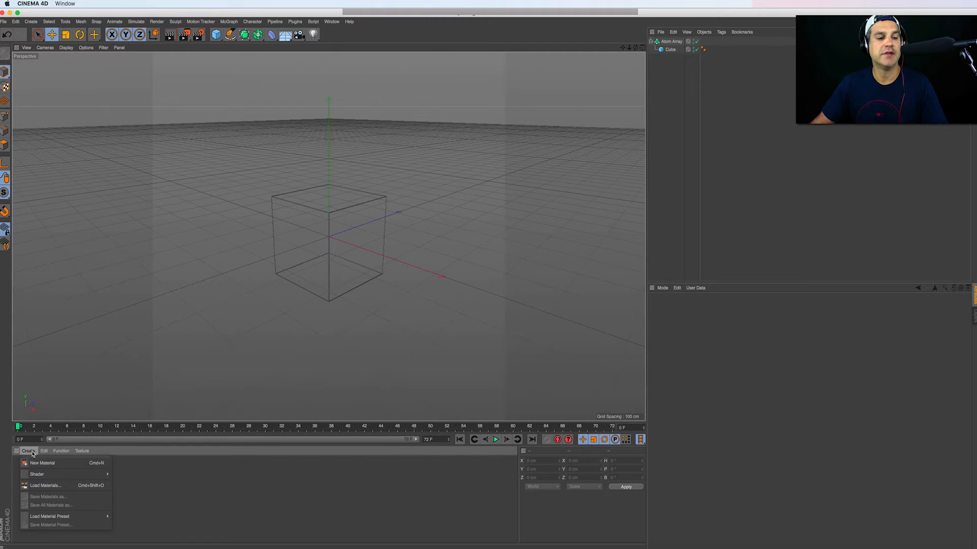
pyautogui.click(37, 463)
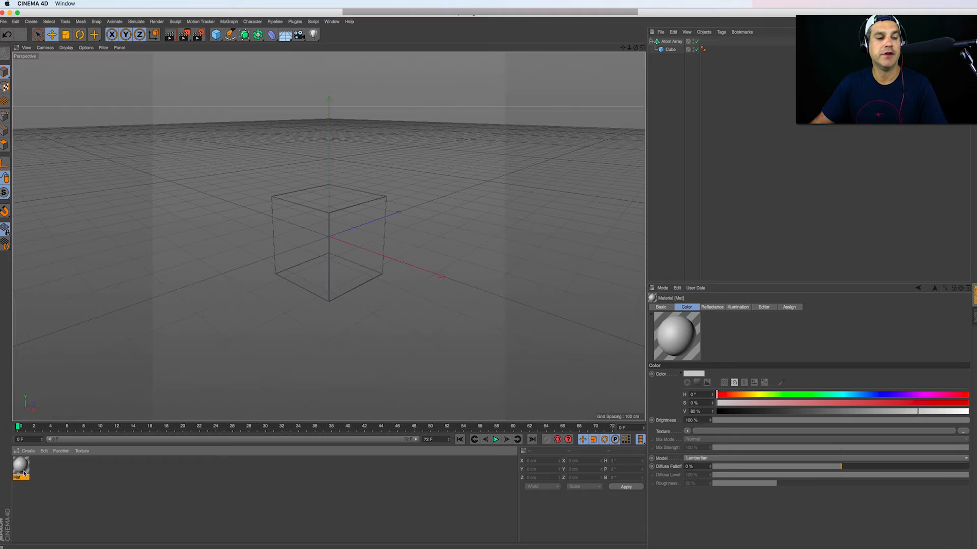
pyautogui.moveTo(22, 471); pyautogui.dragTo(375, 204)
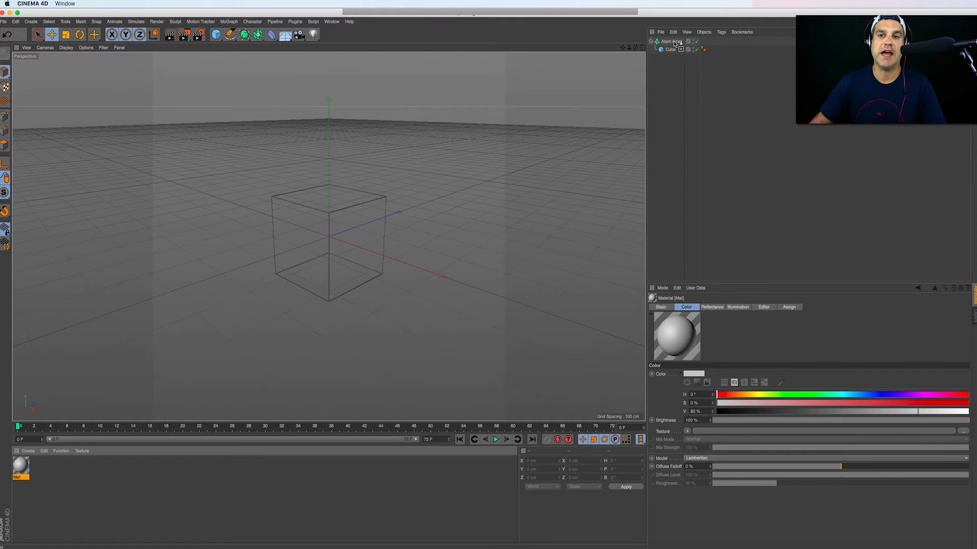
pyautogui.moveTo(674, 44); pyautogui.dragTo(674, 44)
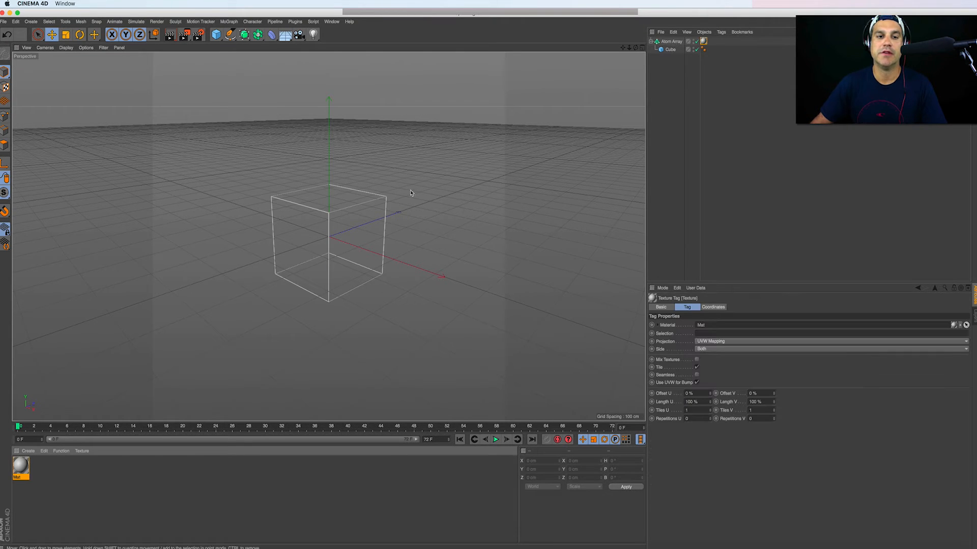
pyautogui.doubleClick(703, 41)
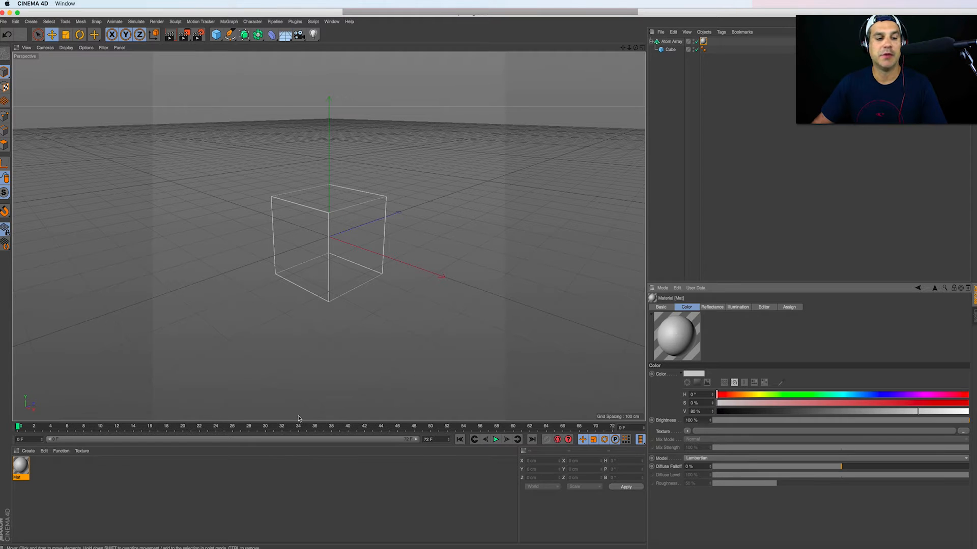
# Open the new material in the Material Editor and move the editor window clear of the cube's center.
pyautogui.click(24, 471)
pyautogui.doubleClick(24, 471)
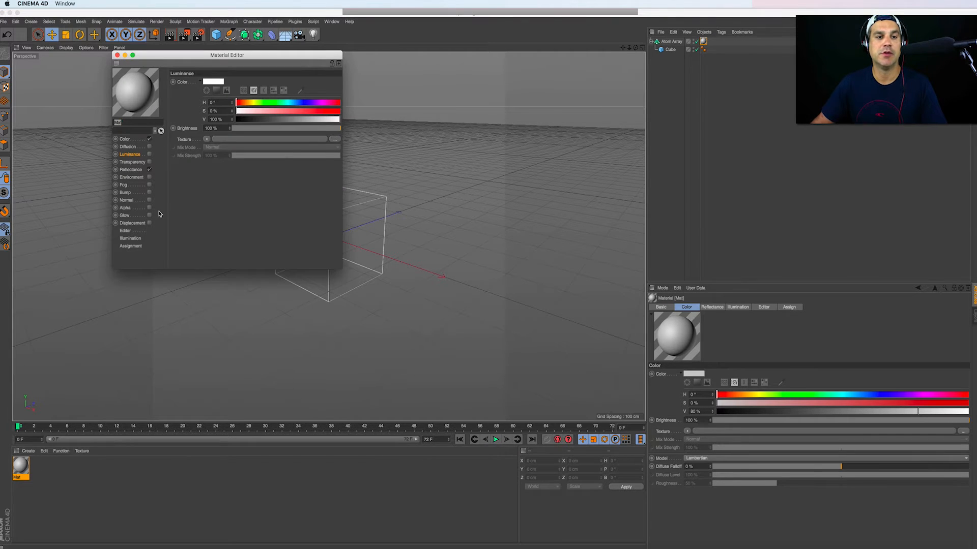
pyautogui.moveTo(190, 56); pyautogui.dragTo(465, 128)
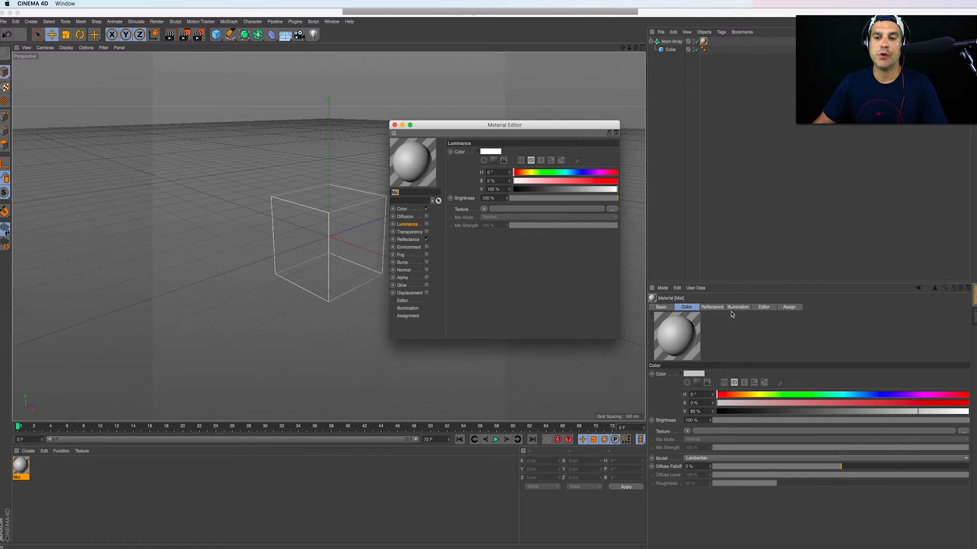
pyautogui.click(799, 308)
pyautogui.click(743, 308)
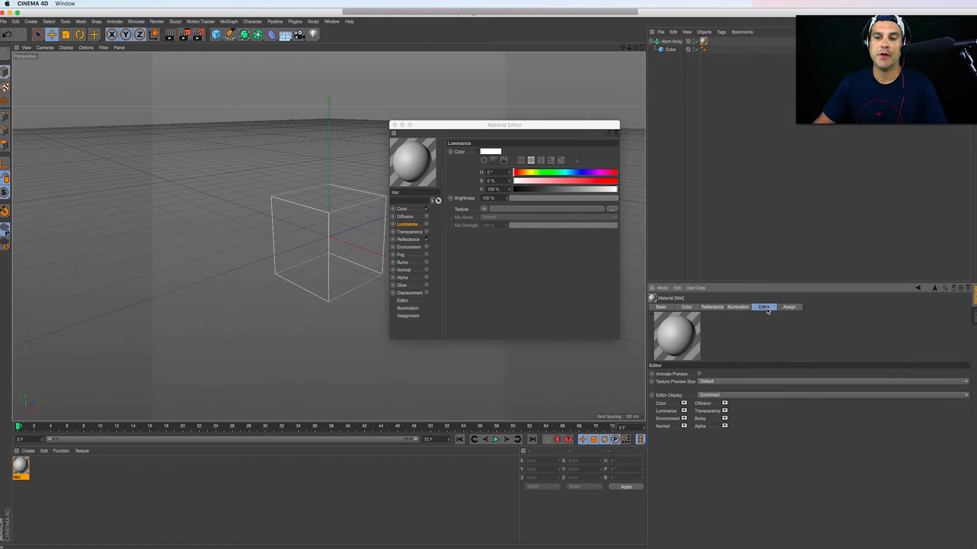
pyautogui.click(717, 307)
pyautogui.click(688, 308)
pyautogui.click(664, 308)
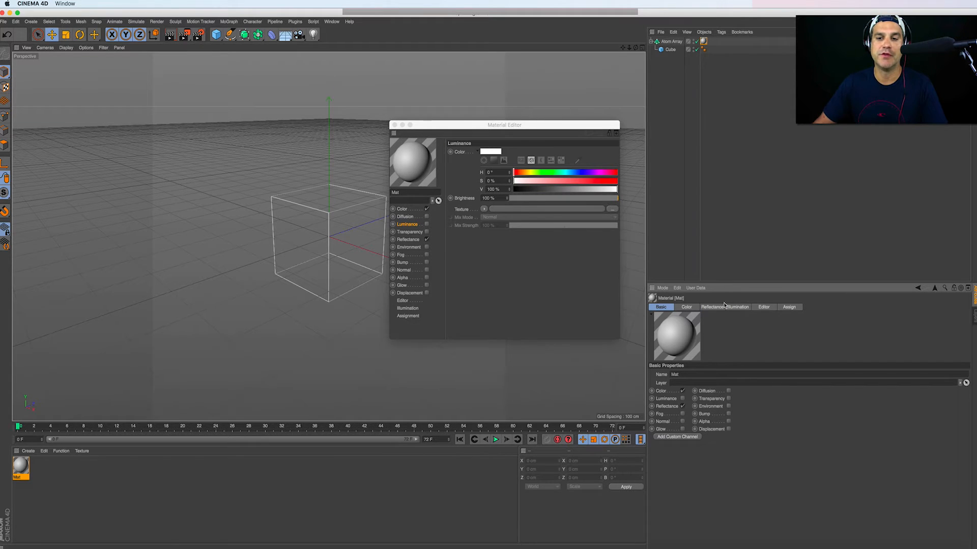
# Enable the material's Luminance channel and disable its Color and Reflectance channels.
pyautogui.click(426, 226)
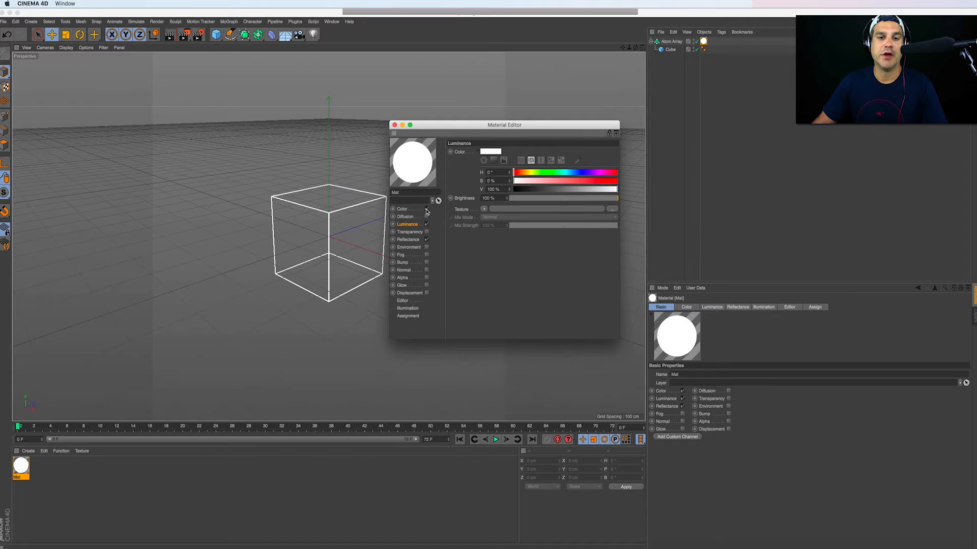
pyautogui.click(426, 209)
pyautogui.click(426, 240)
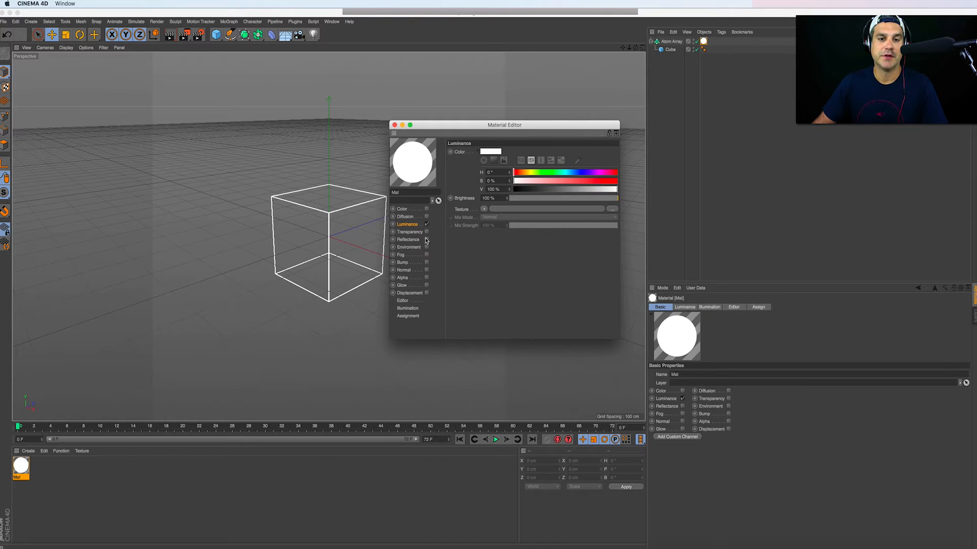
# Try the material with only the Color channel on at full white, and return to Luminance only.
pyautogui.click(426, 209)
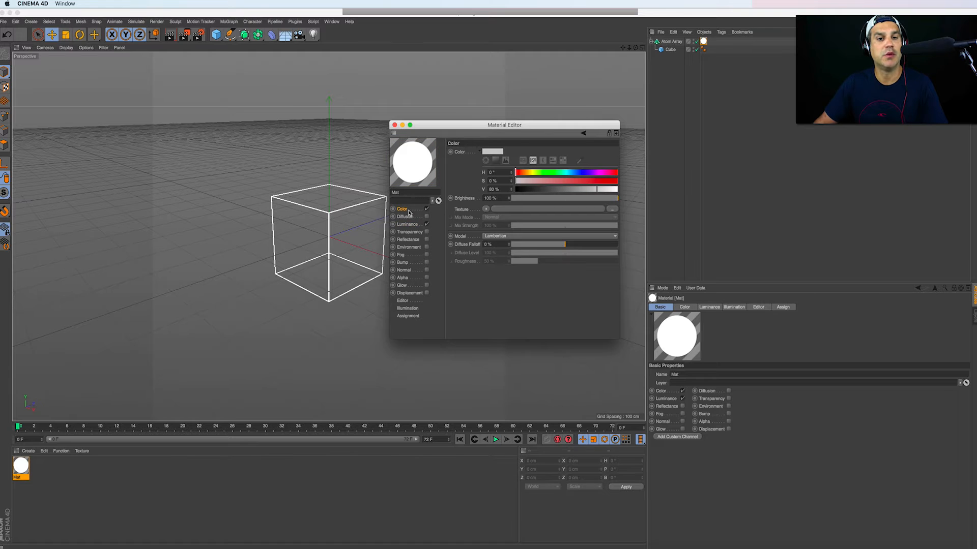
pyautogui.click(427, 226)
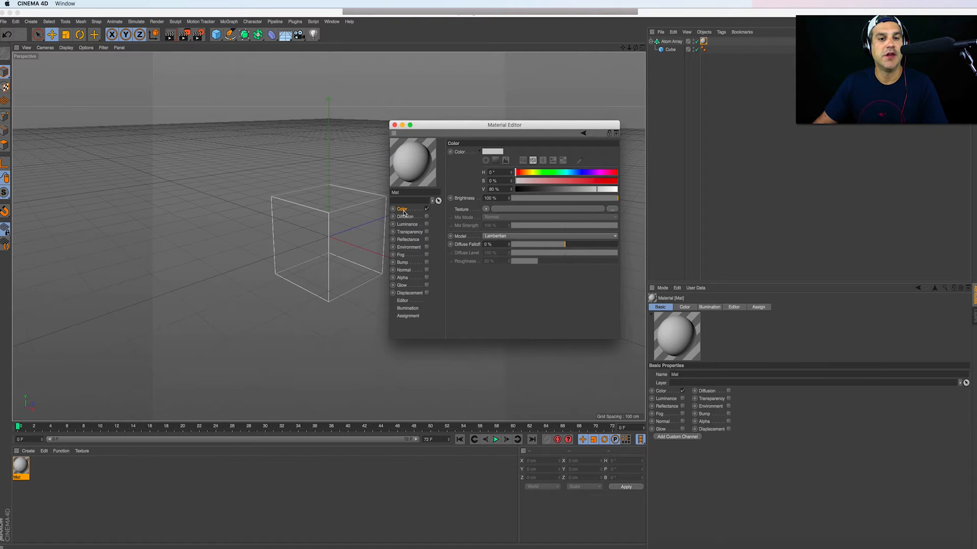
pyautogui.moveTo(600, 189); pyautogui.dragTo(635, 190)
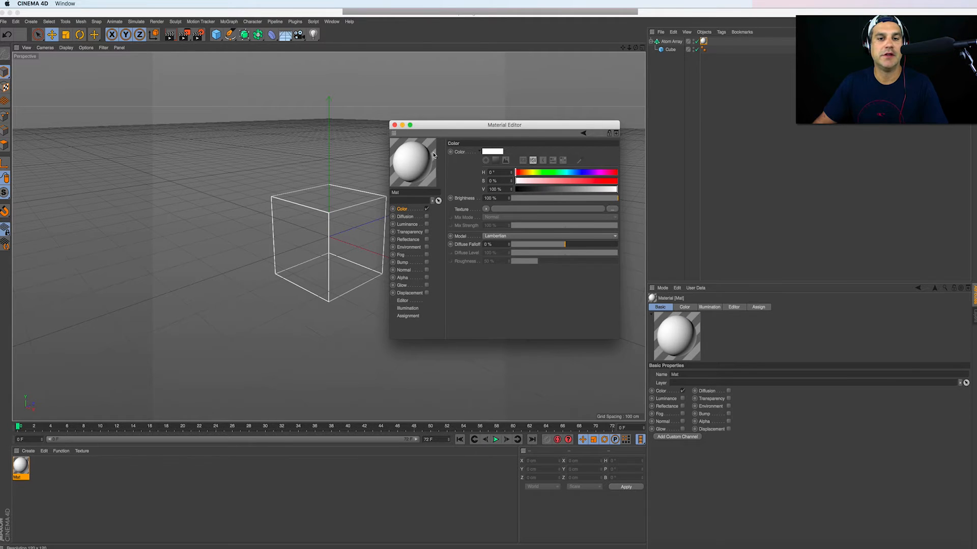
pyautogui.click(427, 224)
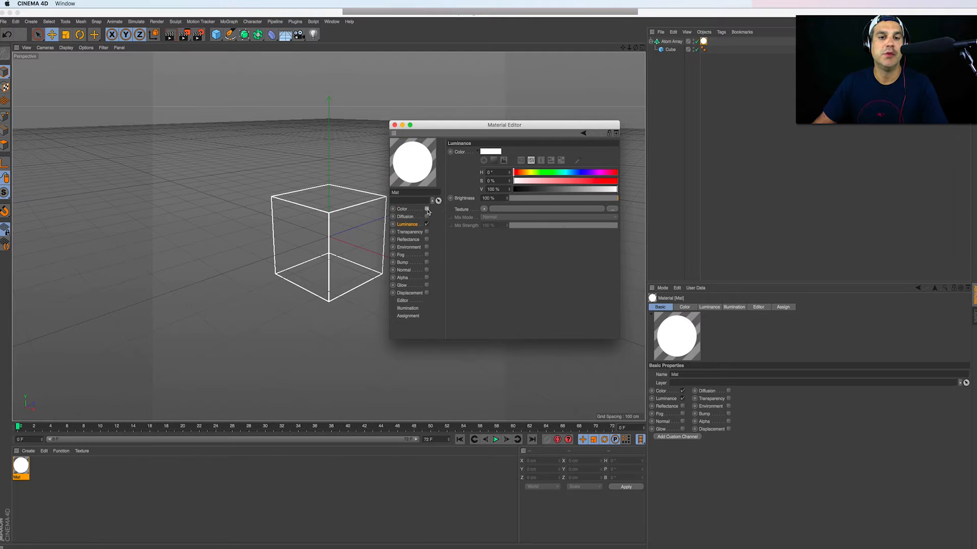
pyautogui.click(426, 208)
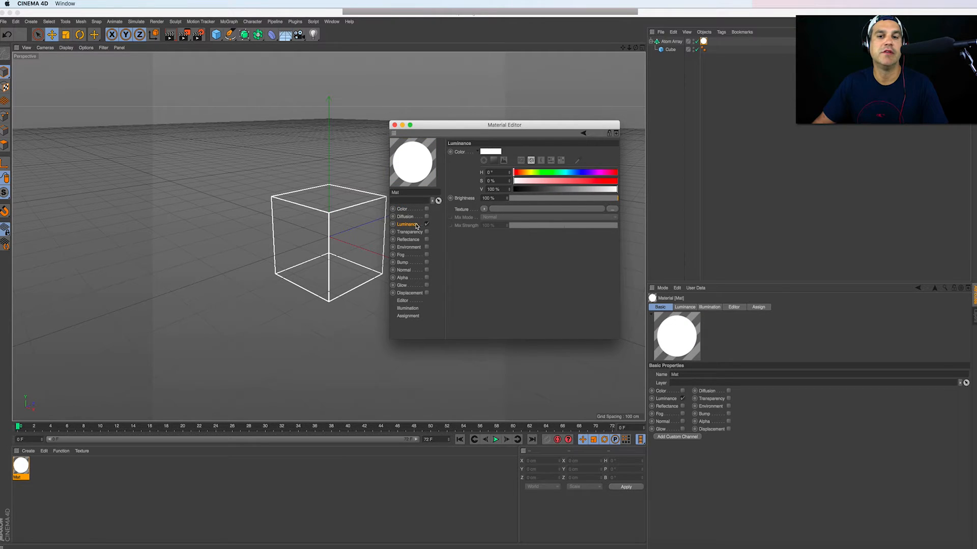
# Set the material's Luminance color to a saturated magenta with hue 307° and close the Material Editor.
pyautogui.click(584, 182)
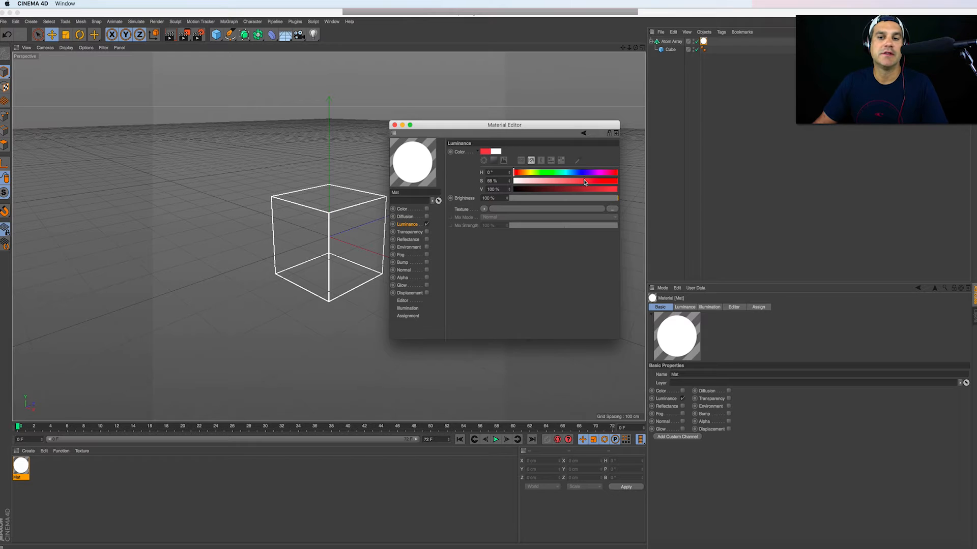
pyautogui.click(602, 173)
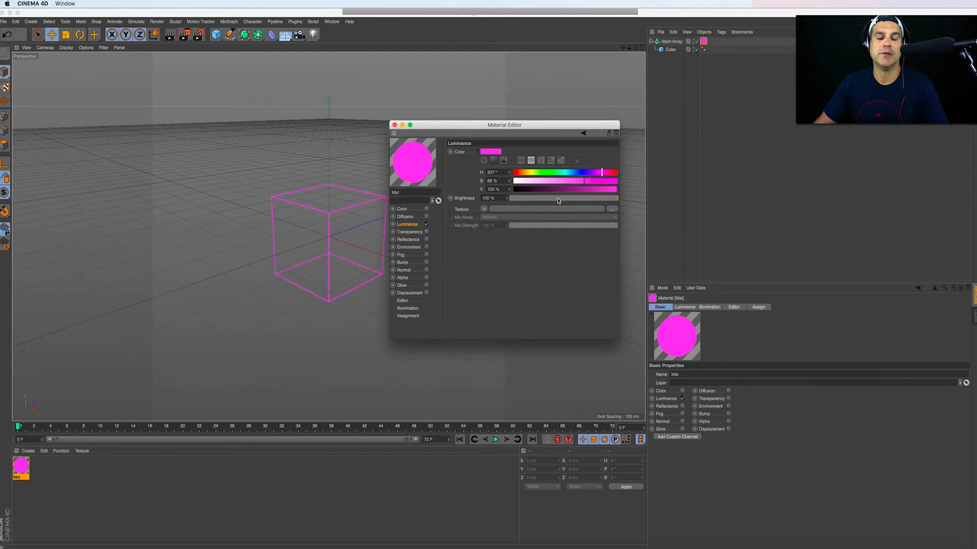
pyautogui.click(395, 125)
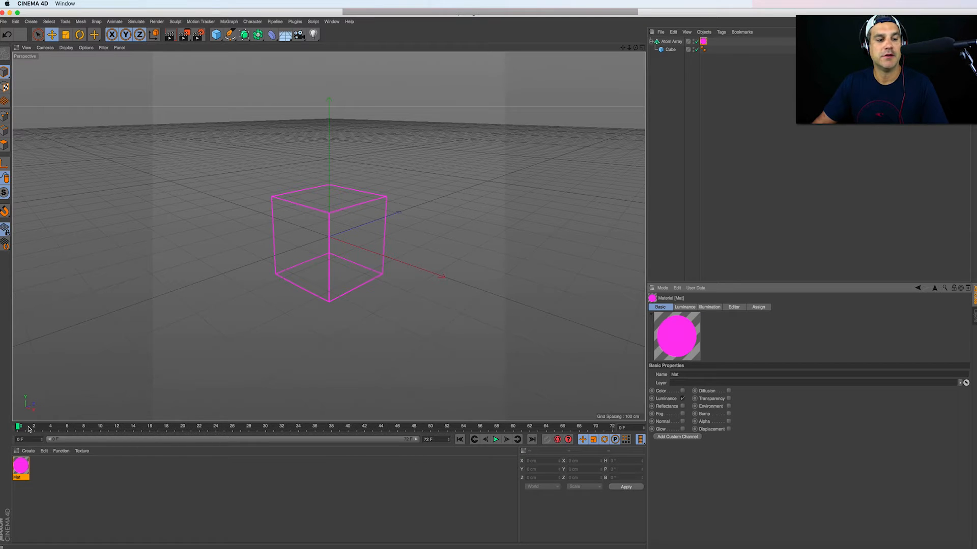
pyautogui.moveTo(20, 427); pyautogui.dragTo(0, 441)
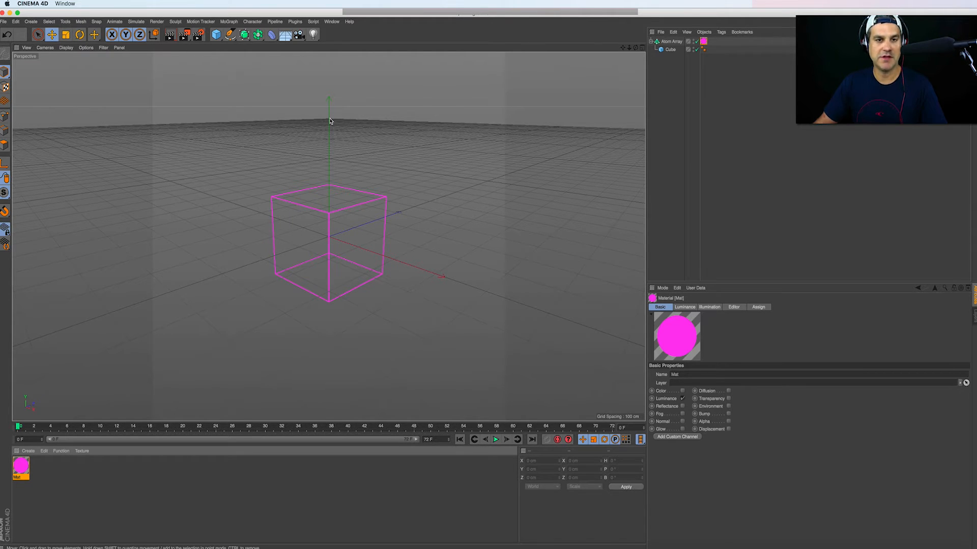
# Switch to After Effects and return to the Spinning Cube composition.
pyautogui.press('super+Tab')
pyautogui.press('super+Tab')
pyautogui.press('super+Tab')
pyautogui.press('super+Tab')
pyautogui.press('super+Tab')
pyautogui.press('super+Tab')
pyautogui.press('super+Tab')
pyautogui.press('super+Tab')
pyautogui.press('super+Tab')
pyautogui.press('super+Tab')
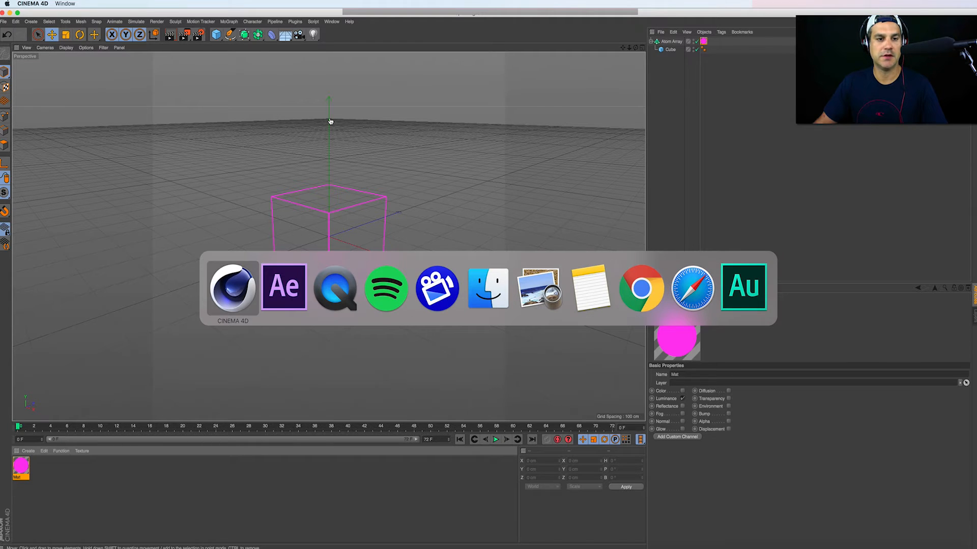
pyautogui.press('Escape')
pyautogui.press('super+Tab')
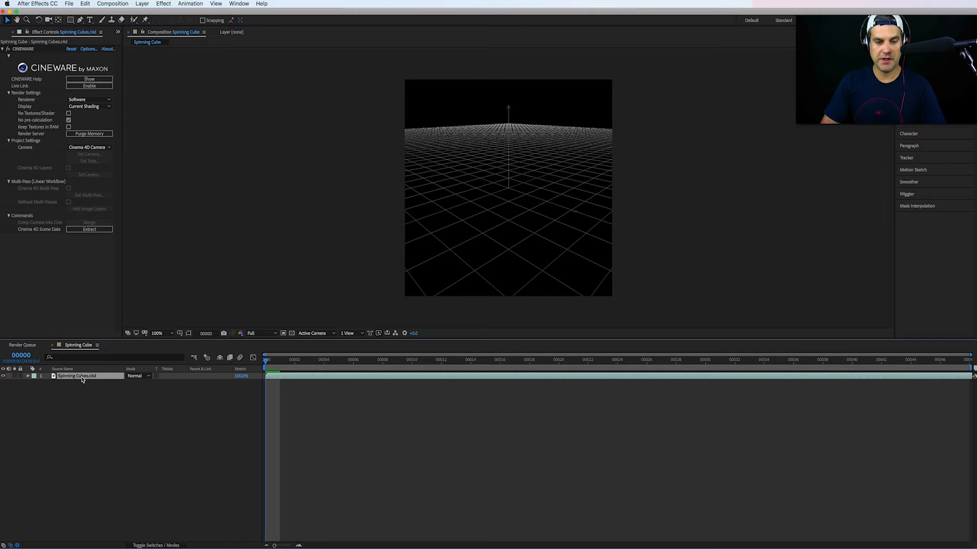
# Check the Spinning Cube composition's duration, switch to Cinema 4D and set the timeline's end frame to 48.
pyautogui.press('super+k')
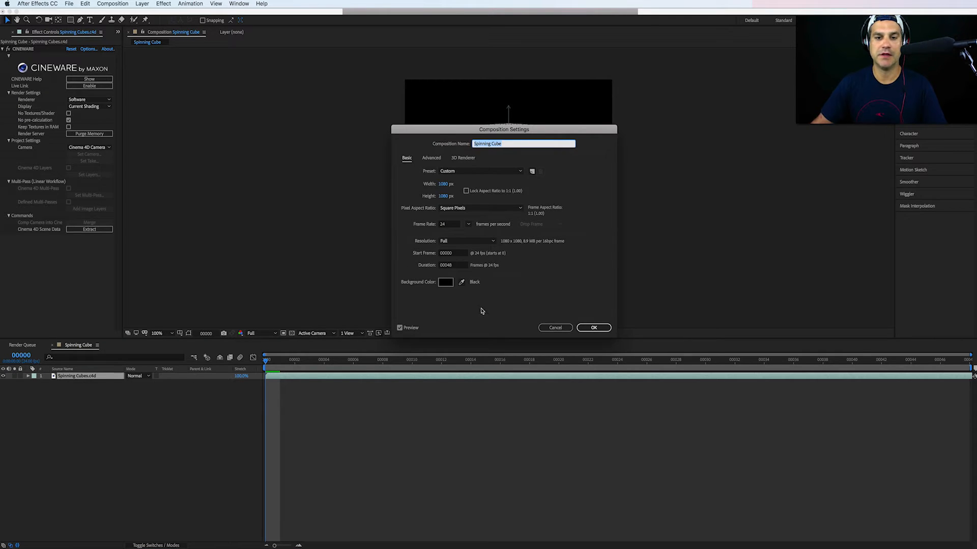
pyautogui.click(555, 327)
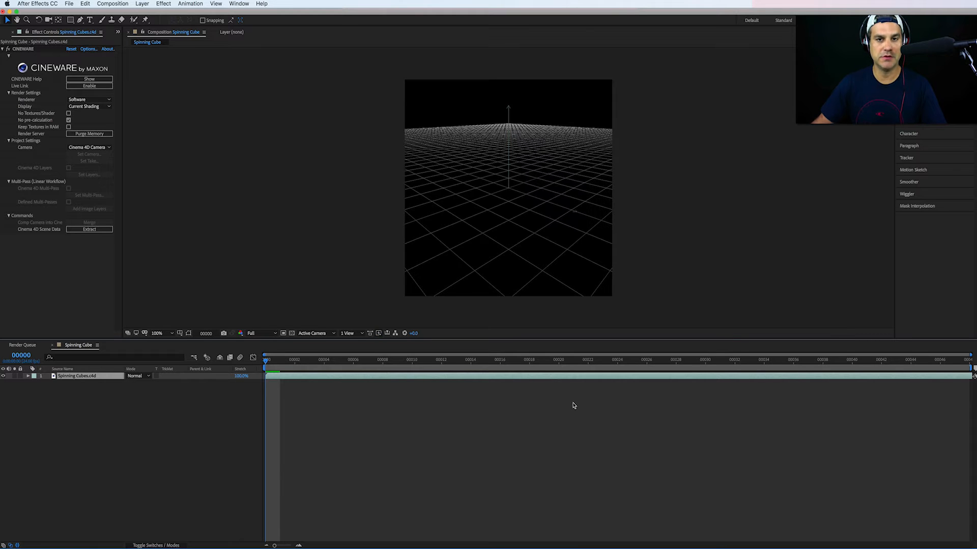
pyautogui.click(430, 545)
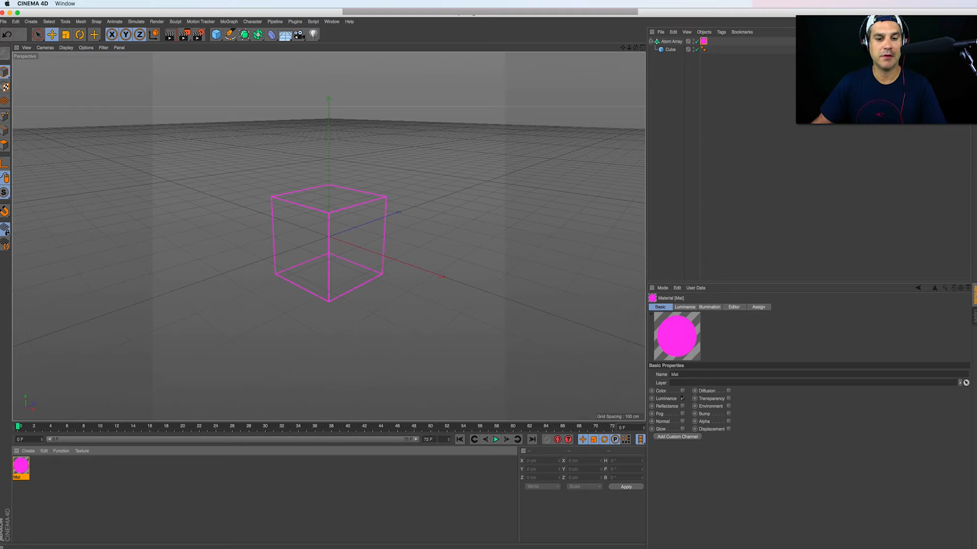
pyautogui.write('48')
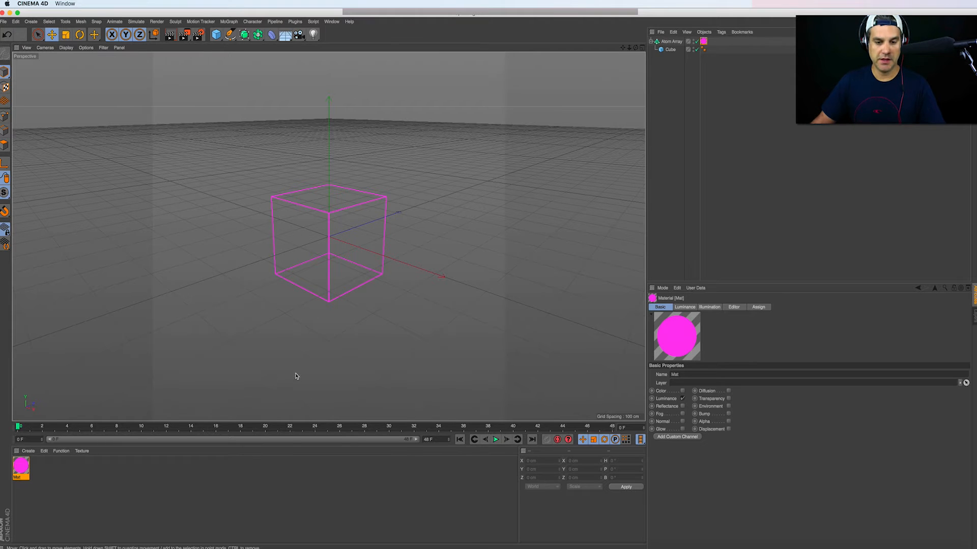
# Switch between After Effects and Cinema 4D to refresh the linked scene, ending in the After Effects composition.
pyautogui.press('super+Tab')
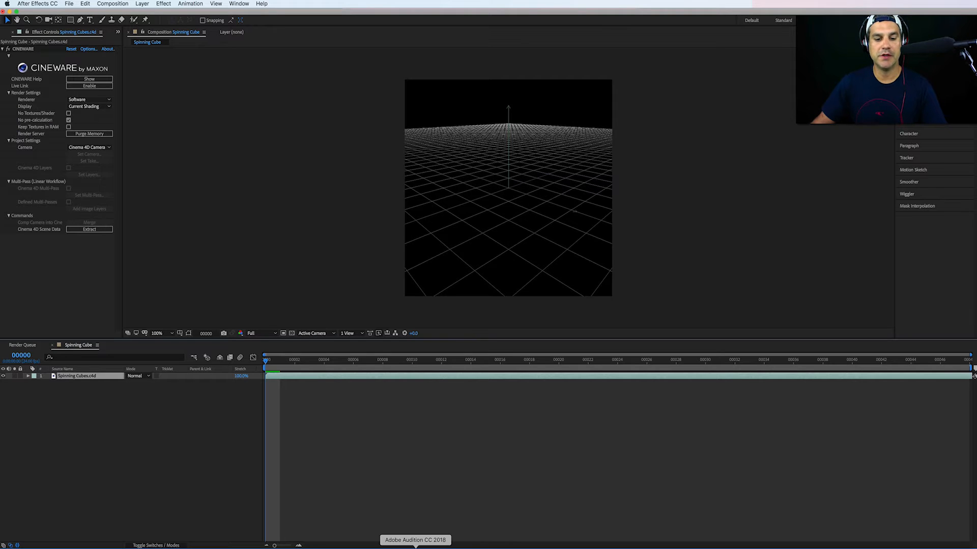
pyautogui.click(435, 547)
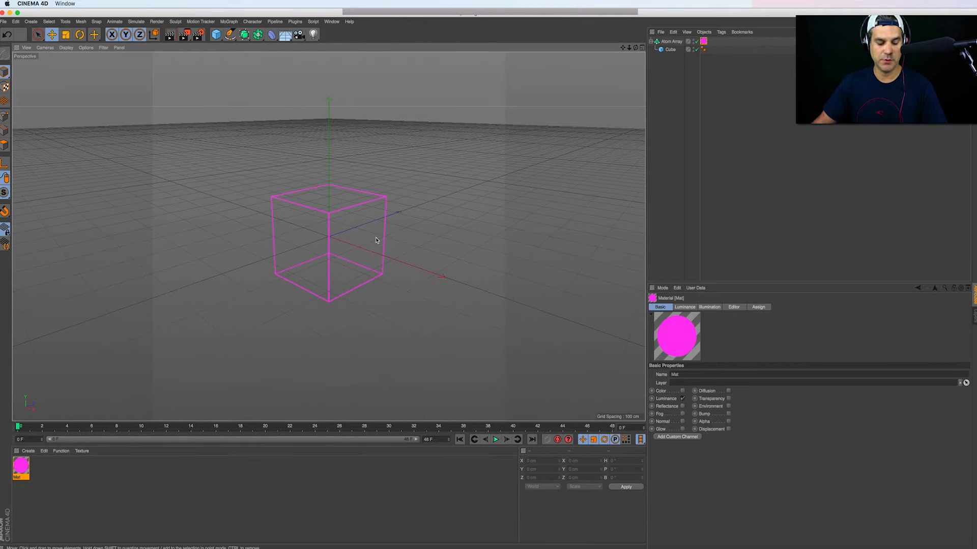
pyautogui.press('super+Tab')
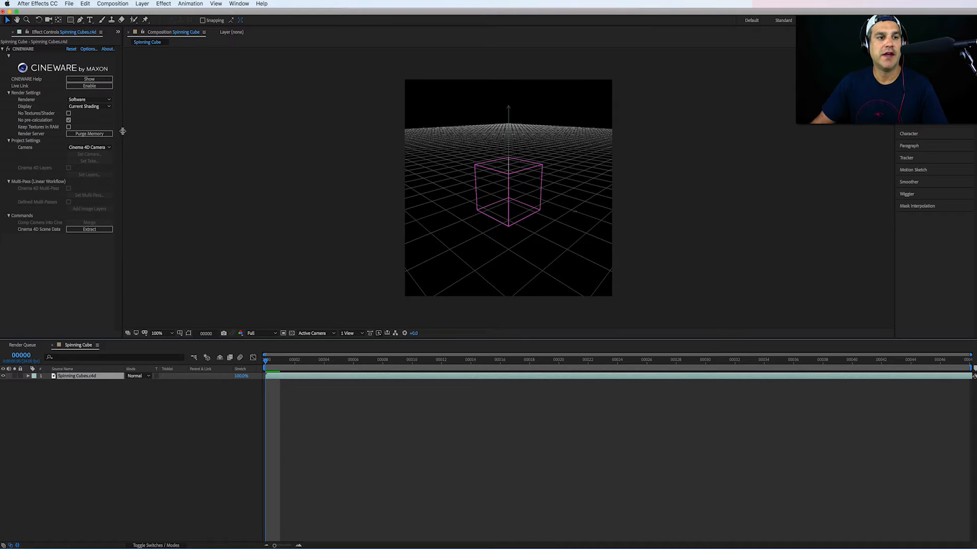
# Widen the Effect Controls panel and set the Cineware renderer to Standard (Final).
pyautogui.moveTo(123, 131); pyautogui.dragTo(214, 131)
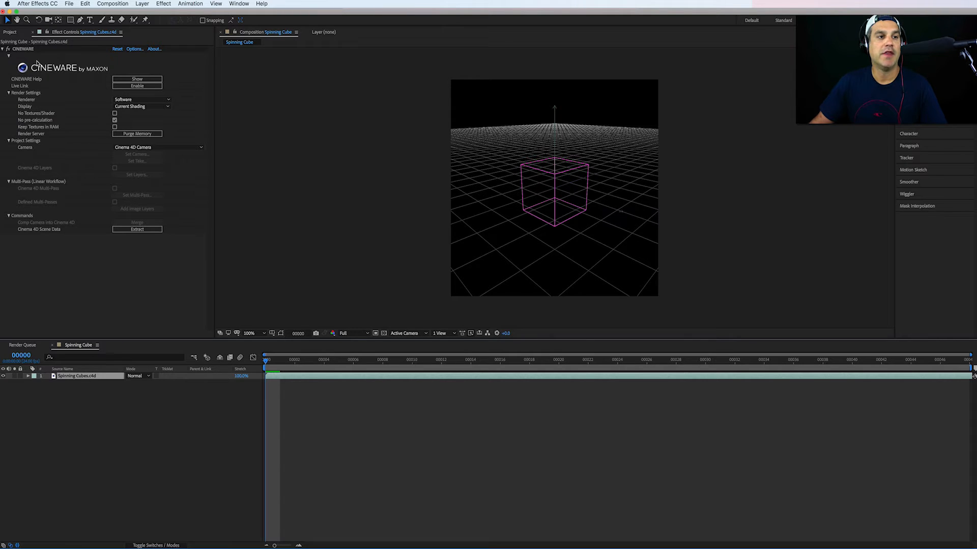
pyautogui.click(22, 49)
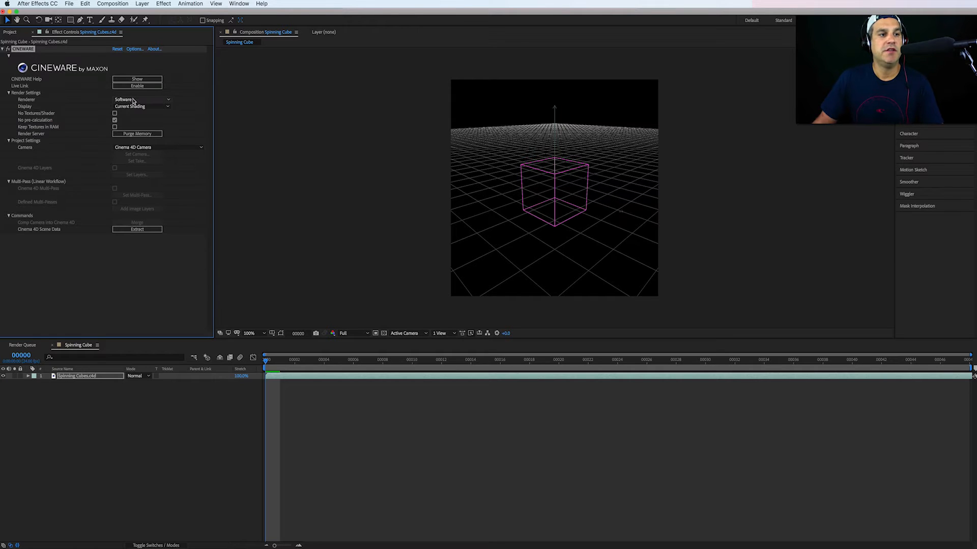
pyautogui.click(162, 102)
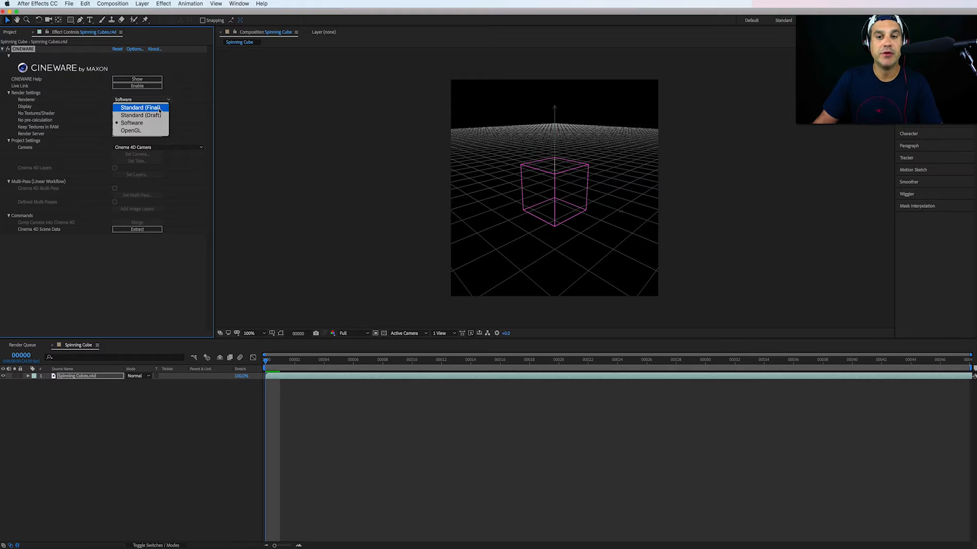
pyautogui.click(131, 108)
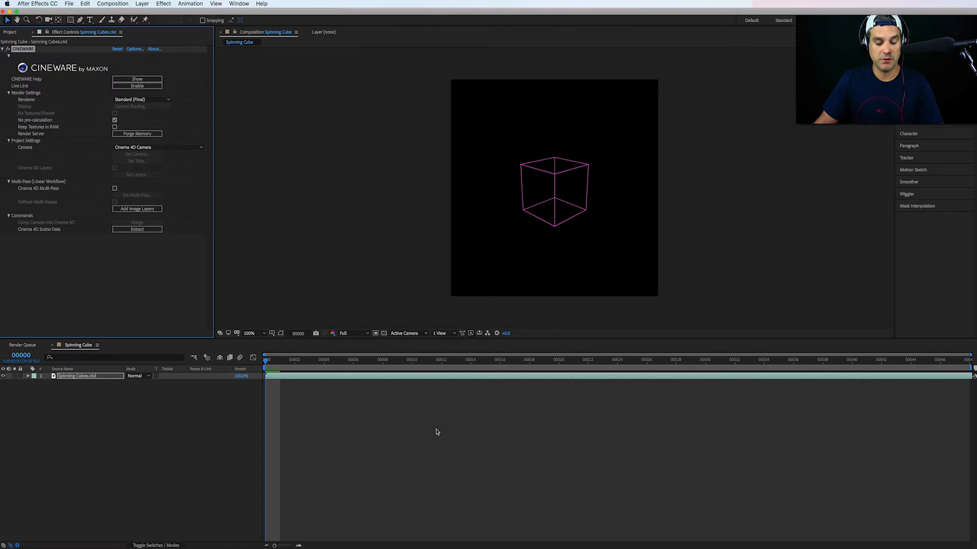
# Switch to Cinema 4D, rename the Atom Array as Large Cube and collapse its hierarchy.
pyautogui.press('super+Tab')
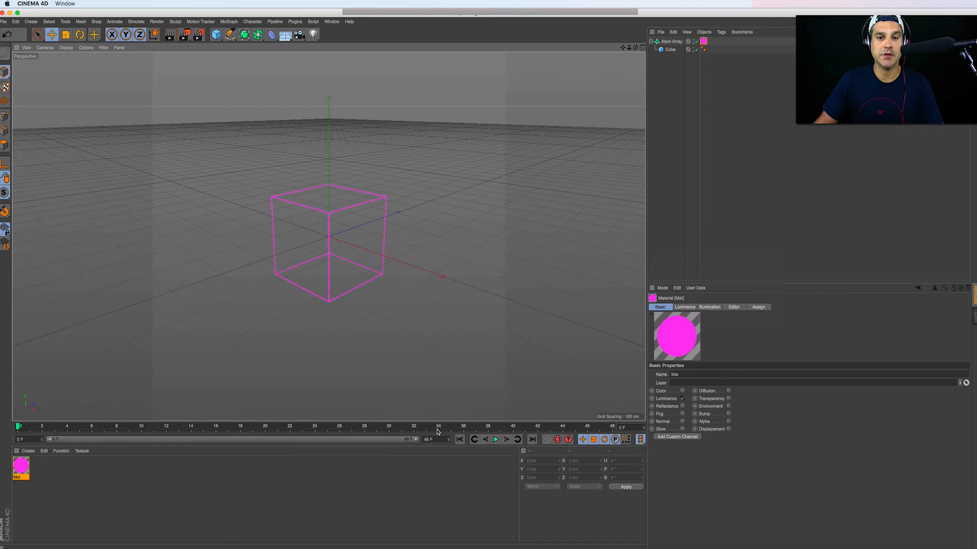
pyautogui.click(347, 295)
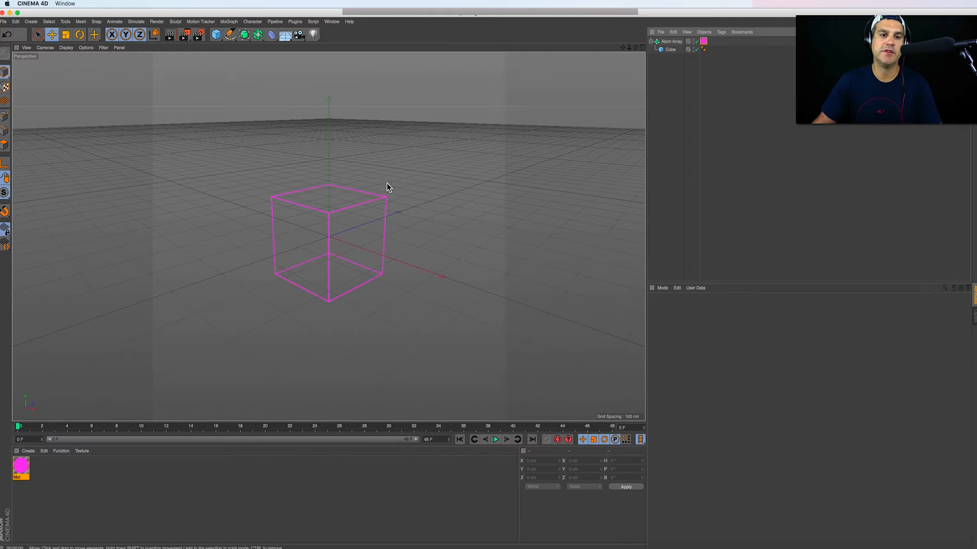
pyautogui.click(670, 43)
pyautogui.doubleClick(671, 42)
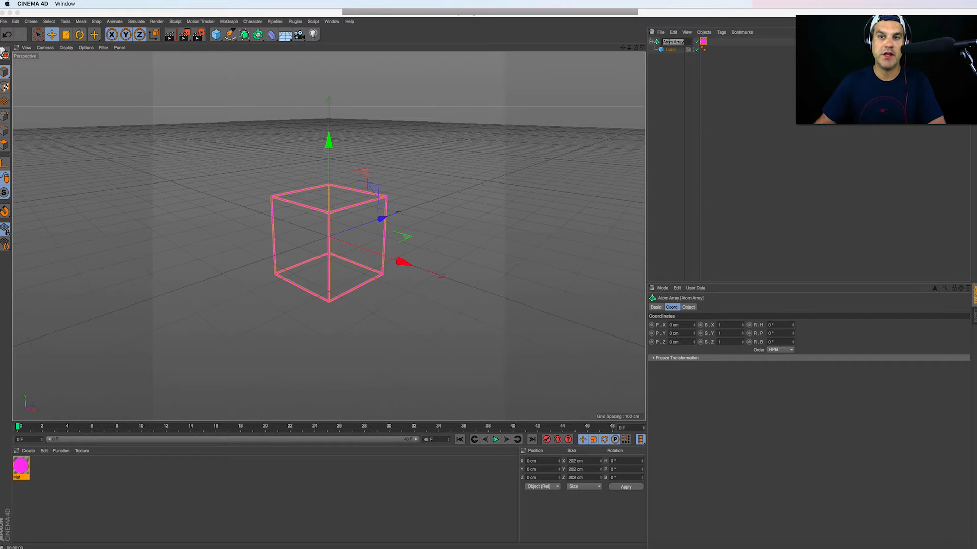
pyautogui.write('Latge')
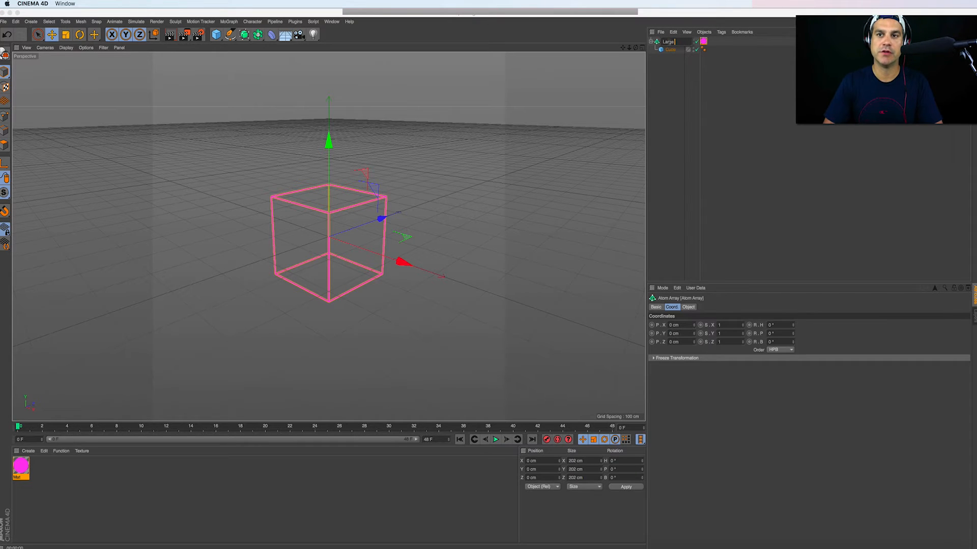
pyautogui.write(' Cube')
pyautogui.press('Return')
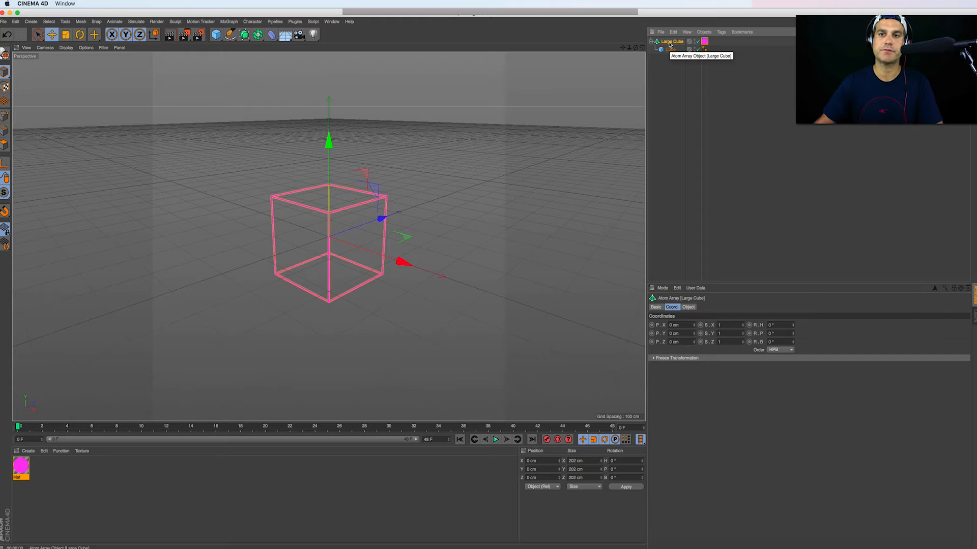
pyautogui.click(651, 41)
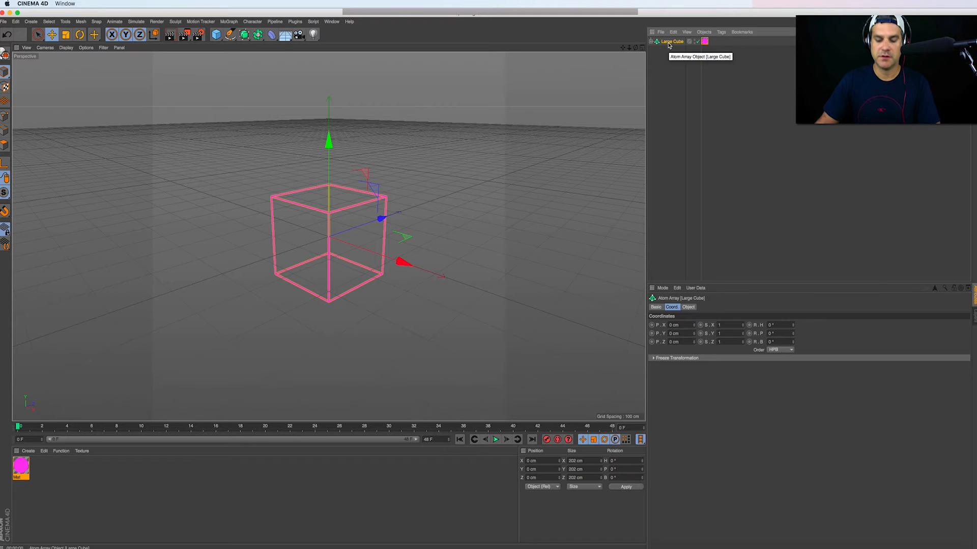
# Duplicate Large Cube and rename the copy as Medium Cube.
pyautogui.press('super+c')
pyautogui.press('super+v')
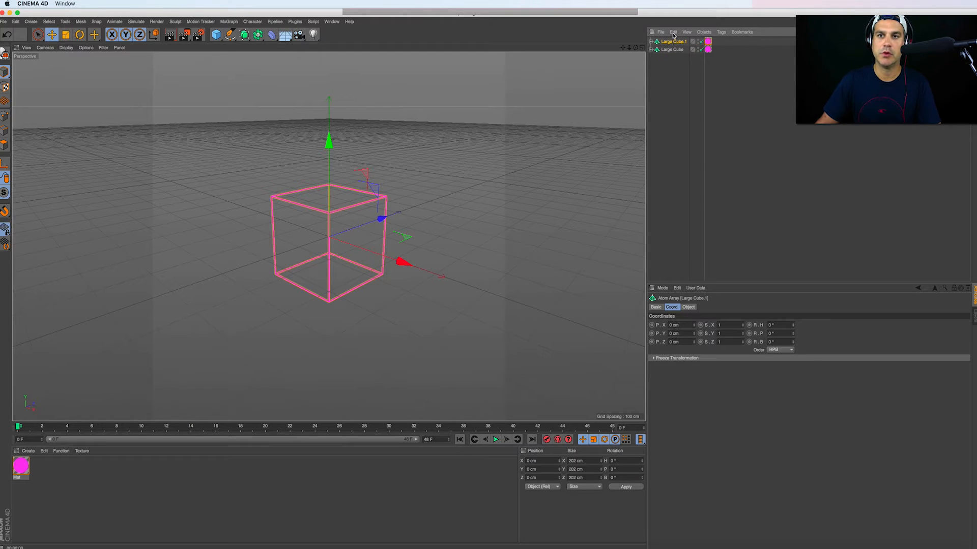
pyautogui.click(673, 32)
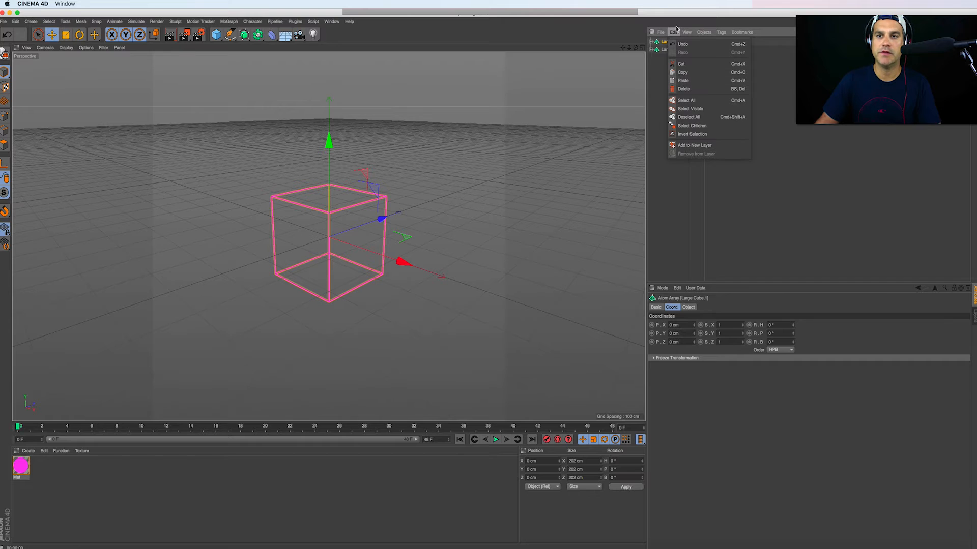
pyautogui.click(673, 32)
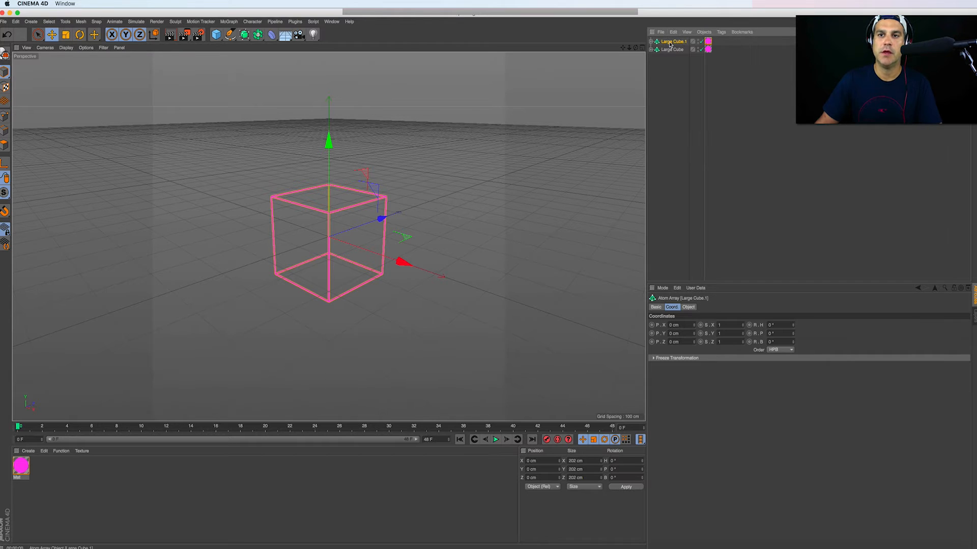
pyautogui.doubleClick(670, 42)
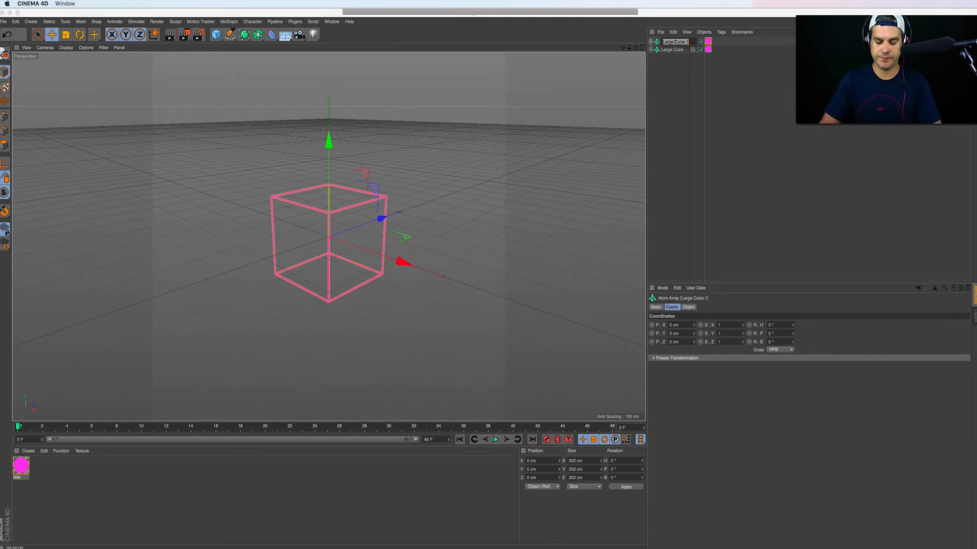
pyautogui.write('Medium')
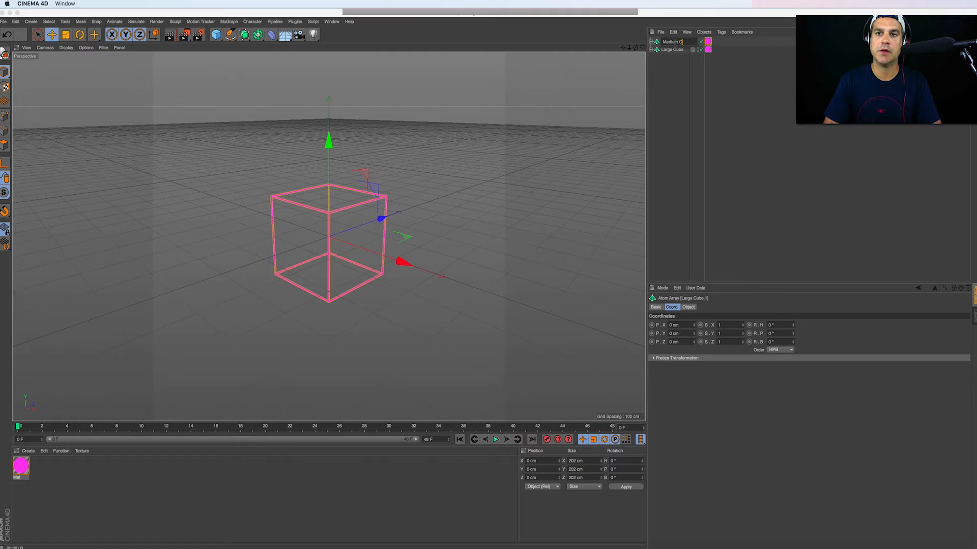
pyautogui.press('Return')
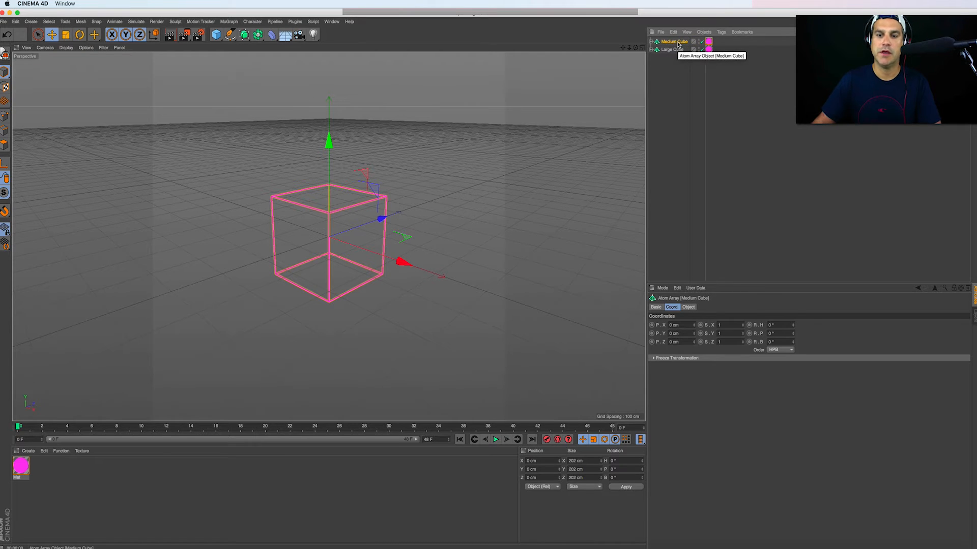
# Duplicate Medium Cube and rename the copy as Small Cube.
pyautogui.hotkey('ctrl', 'v')
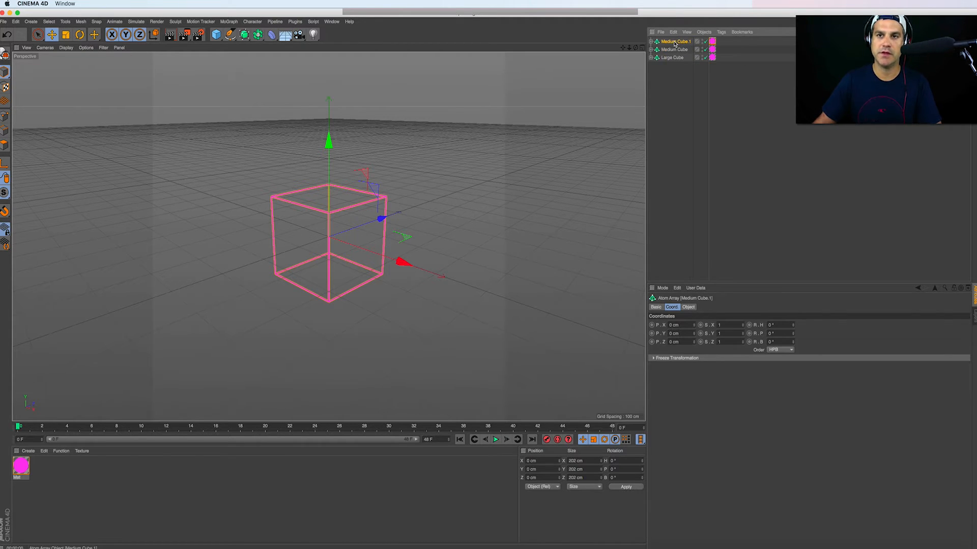
pyautogui.doubleClick(674, 41)
pyautogui.write('Small Cube')
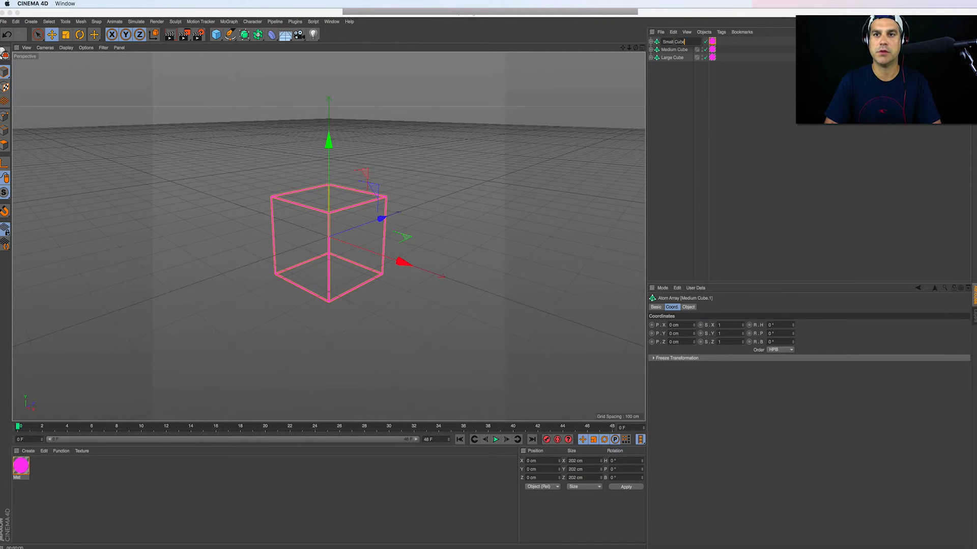
pyautogui.press('Return')
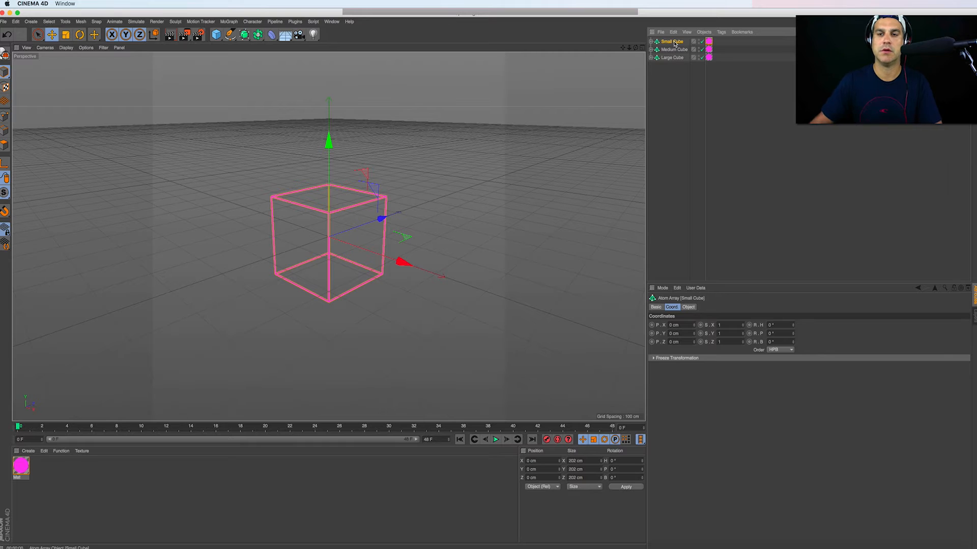
# Reorder the objects so that Large Cube is listed first, followed by Medium Cube and Small Cube.
pyautogui.moveTo(673, 50); pyautogui.dragTo(668, 62)
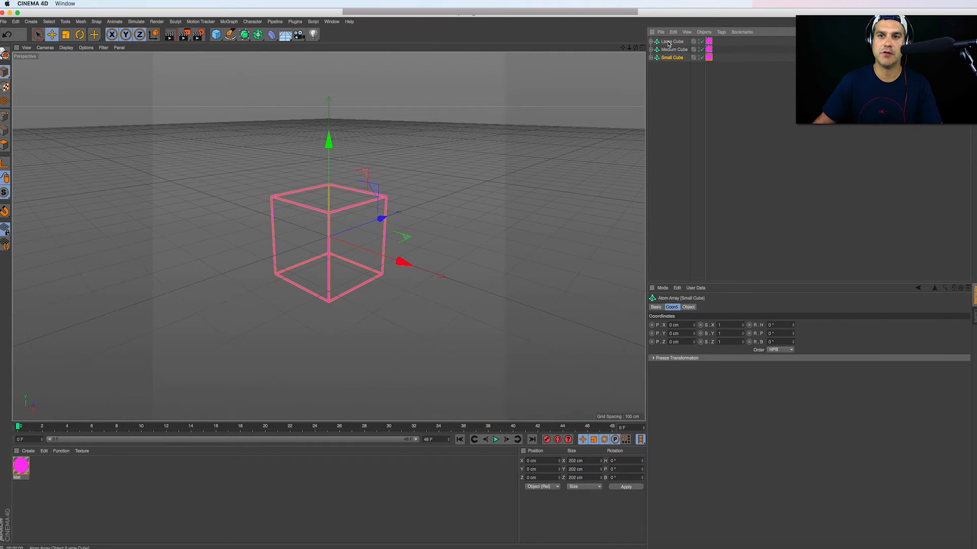
pyautogui.click(668, 43)
pyautogui.click(670, 58)
# Set the X, Y and Z size of the Cube inside Medium Cube to 100 cm and collapse the hierarchy.
pyautogui.click(668, 50)
pyautogui.click(650, 49)
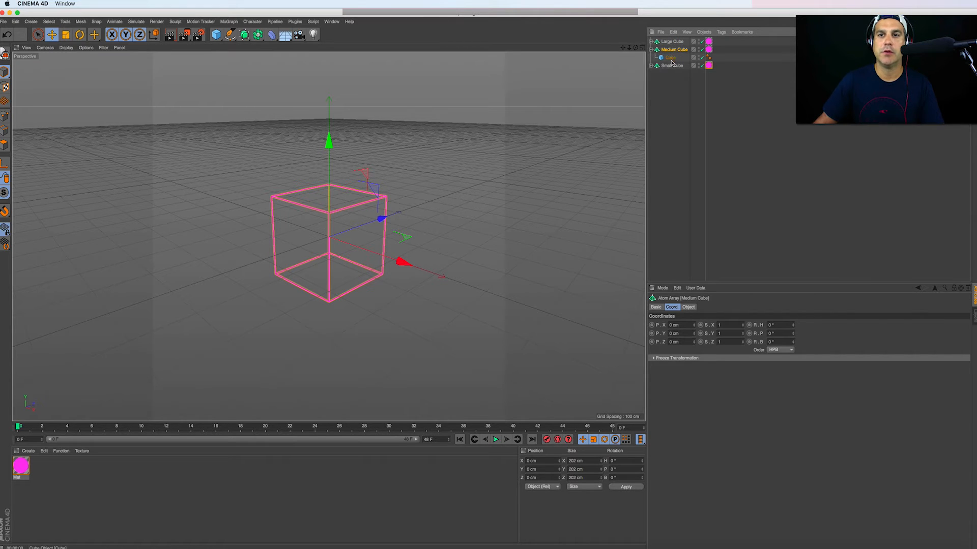
pyautogui.click(671, 58)
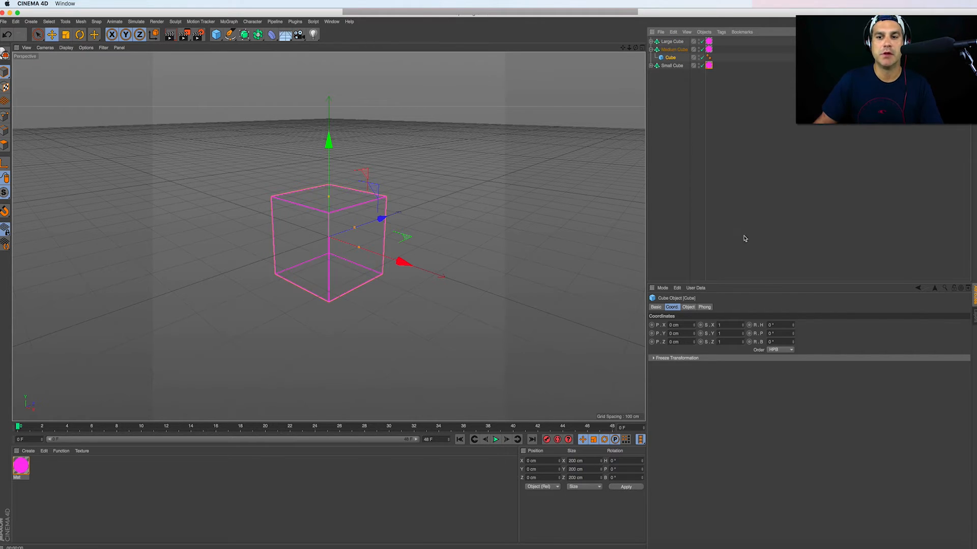
pyautogui.click(689, 308)
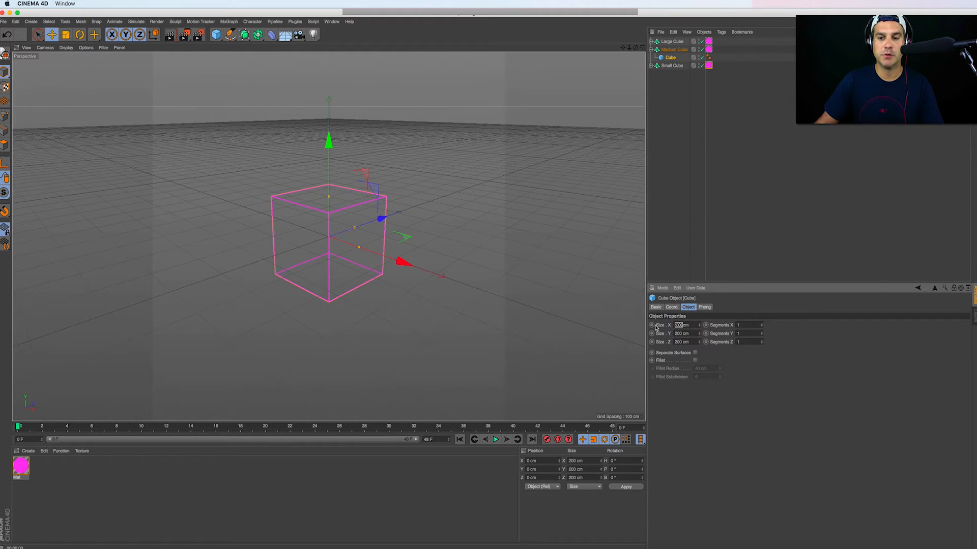
pyautogui.write('10')
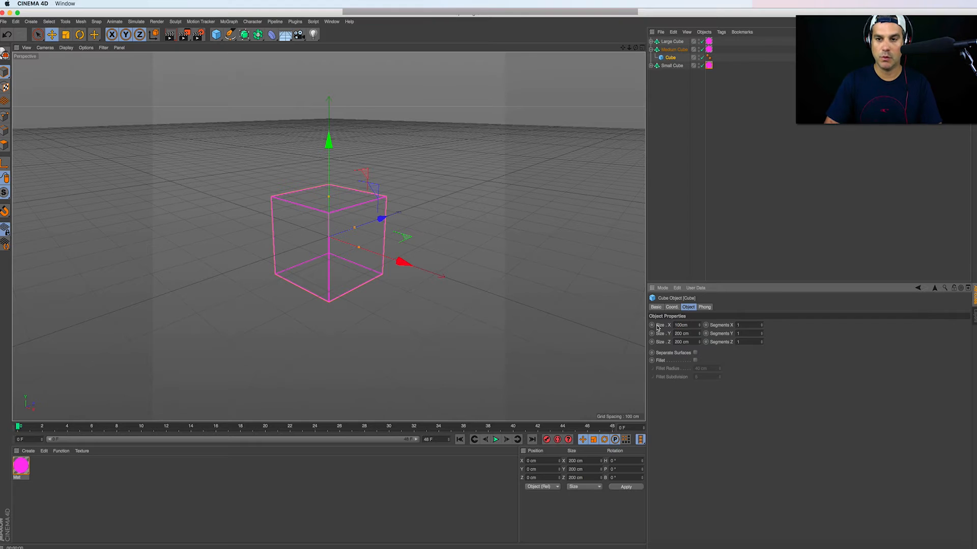
pyautogui.press('Tab')
pyautogui.write('1')
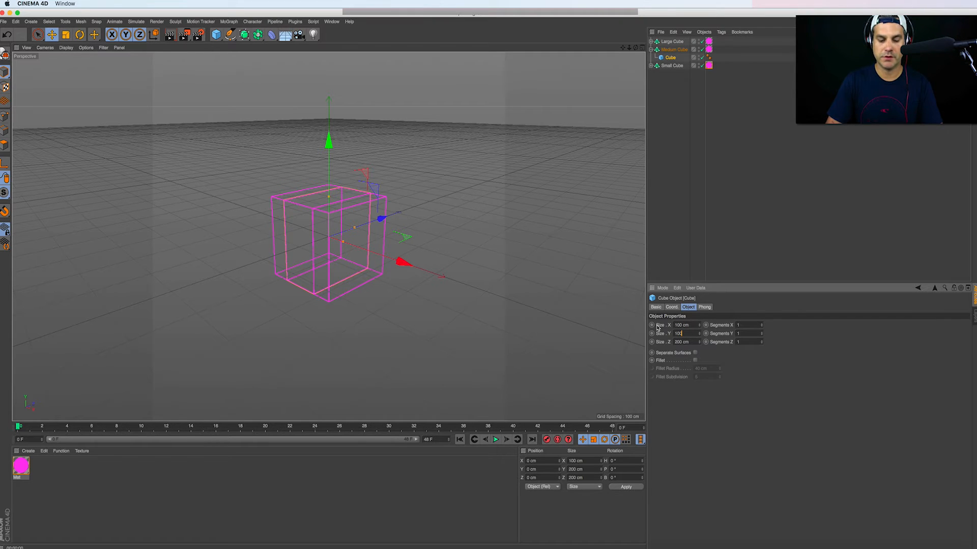
pyautogui.write('00')
pyautogui.press('Tab')
pyautogui.write('1')
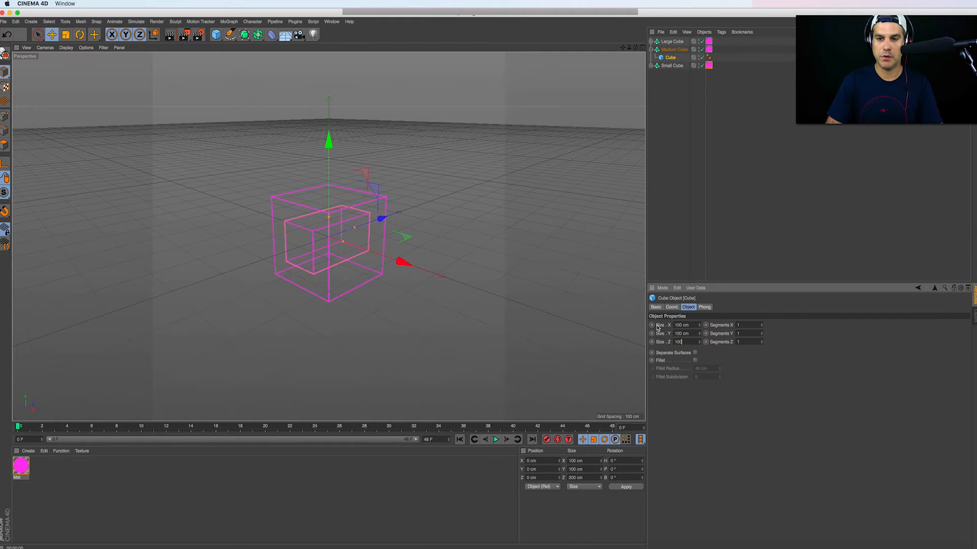
pyautogui.write('00')
pyautogui.press('Return')
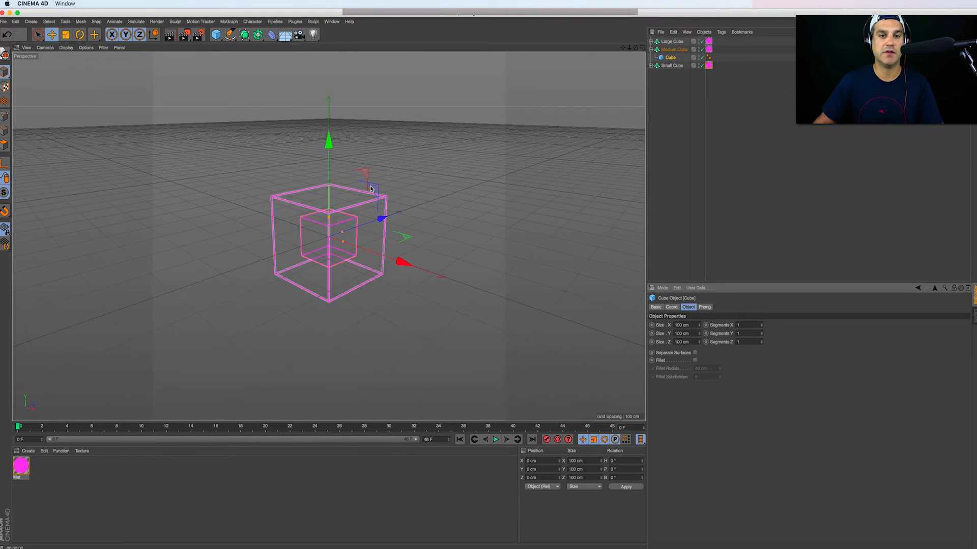
pyautogui.click(651, 50)
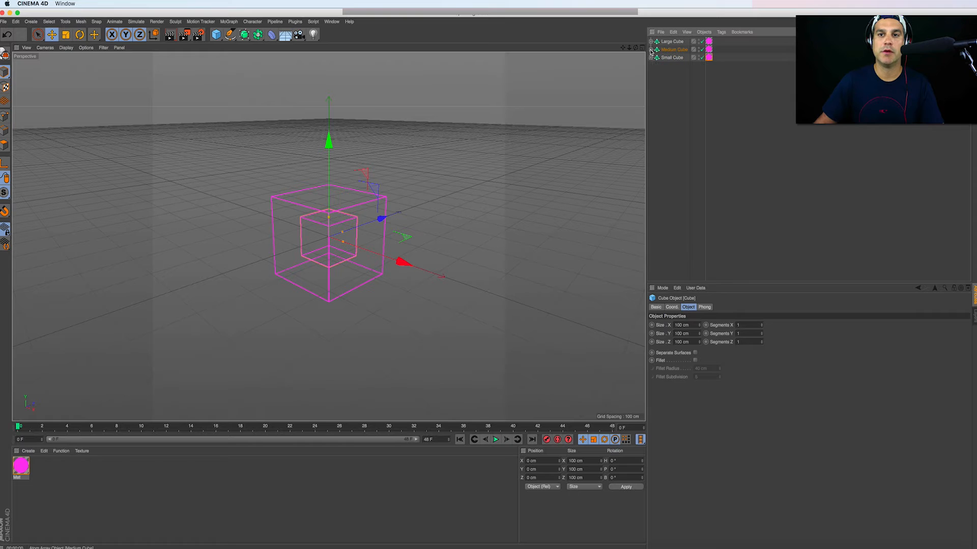
# Set the X, Y and Z size of the Cube inside Small Cube to 25 cm and collapse the hierarchy.
pyautogui.click(651, 58)
pyautogui.click(669, 67)
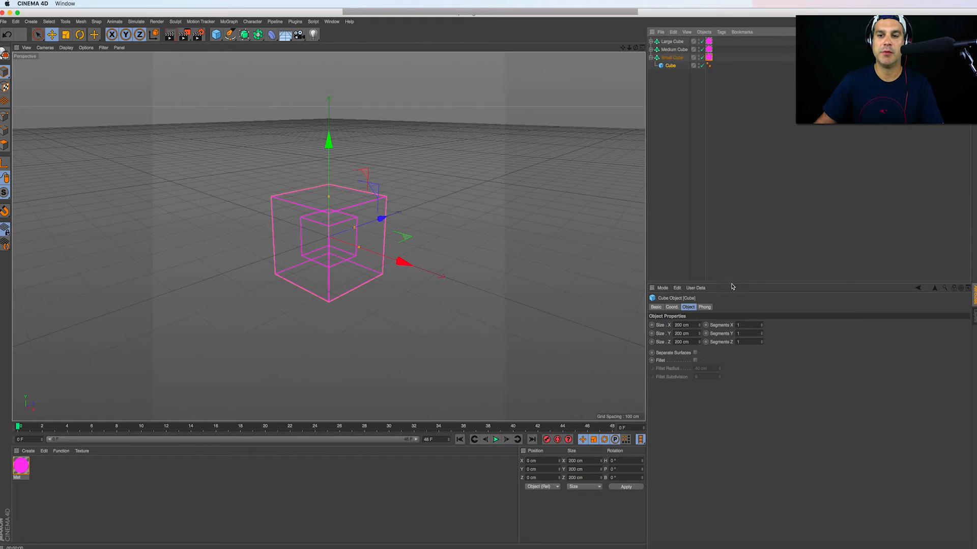
pyautogui.click(679, 325)
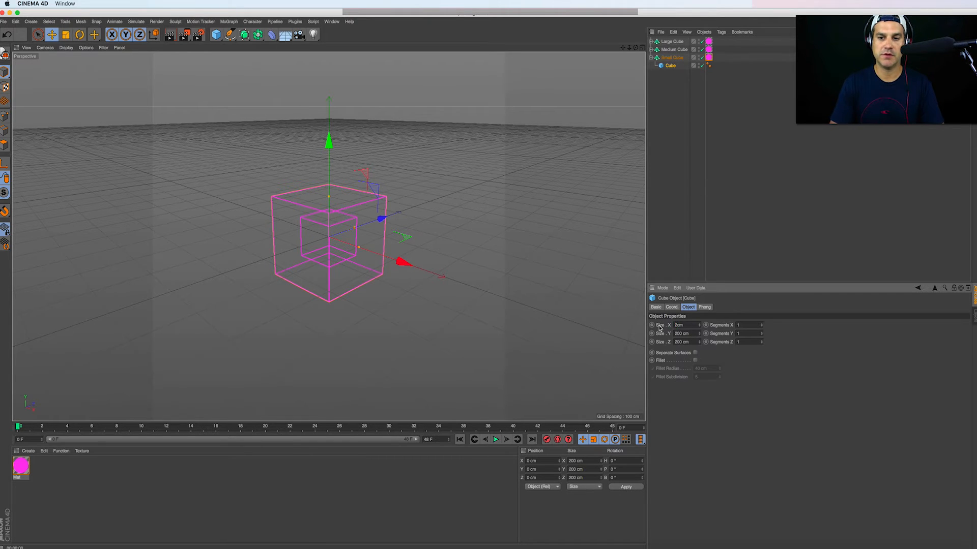
pyautogui.write('25cm')
pyautogui.press('Tab')
pyautogui.write('25')
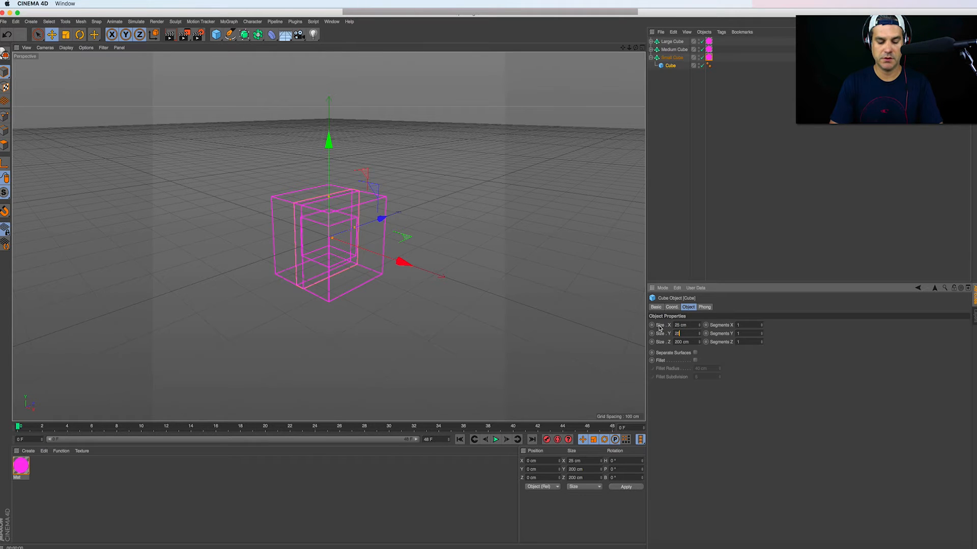
pyautogui.press('Tab')
pyautogui.write('25')
pyautogui.press('Return')
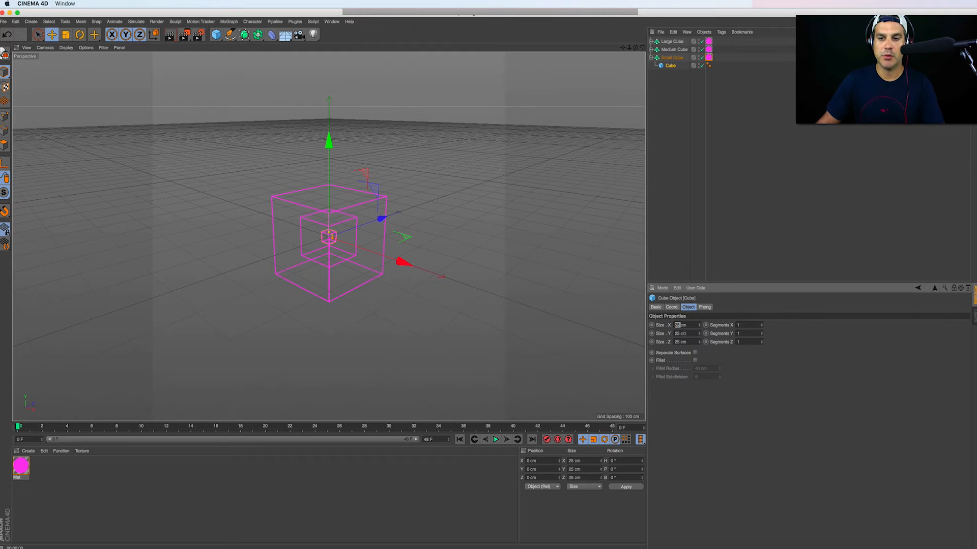
pyautogui.press('Tab')
pyautogui.press('Tab')
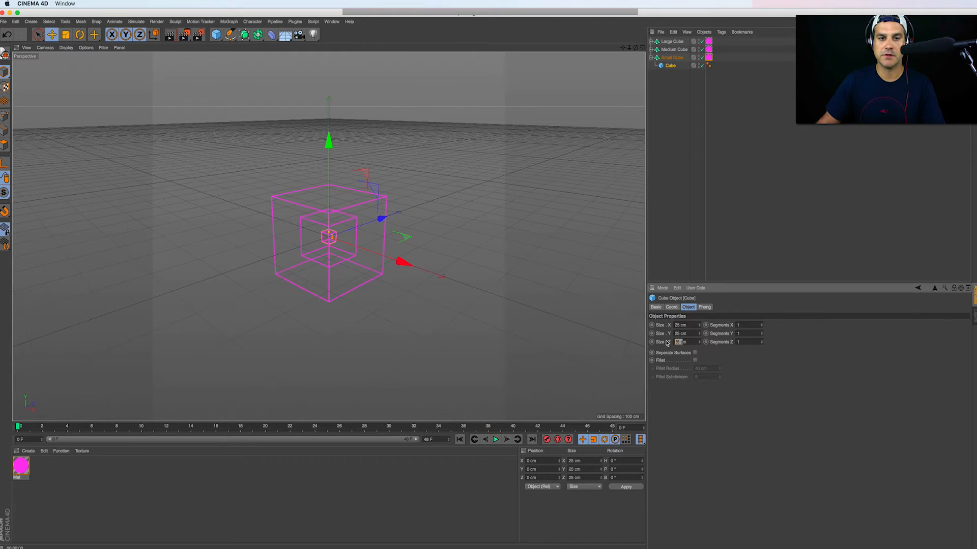
pyautogui.click(669, 264)
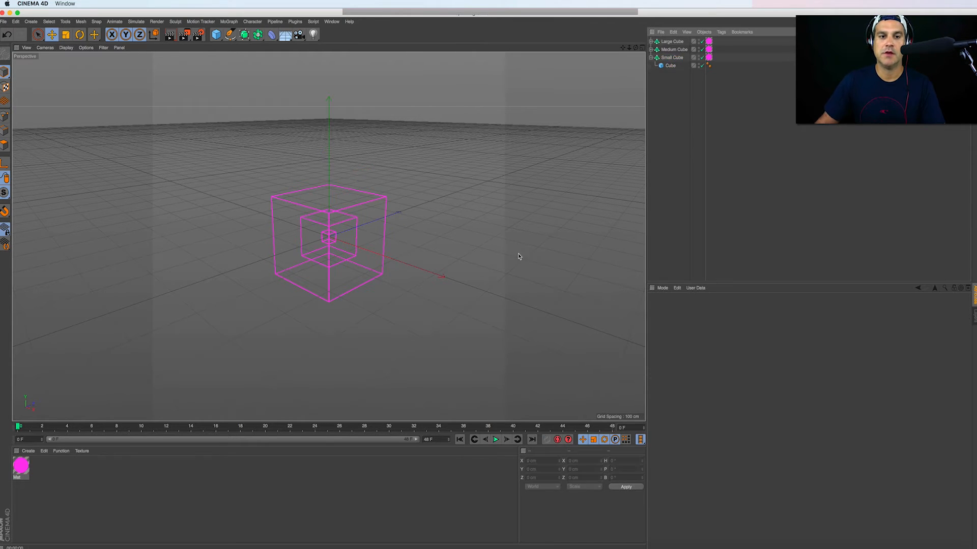
pyautogui.click(336, 237)
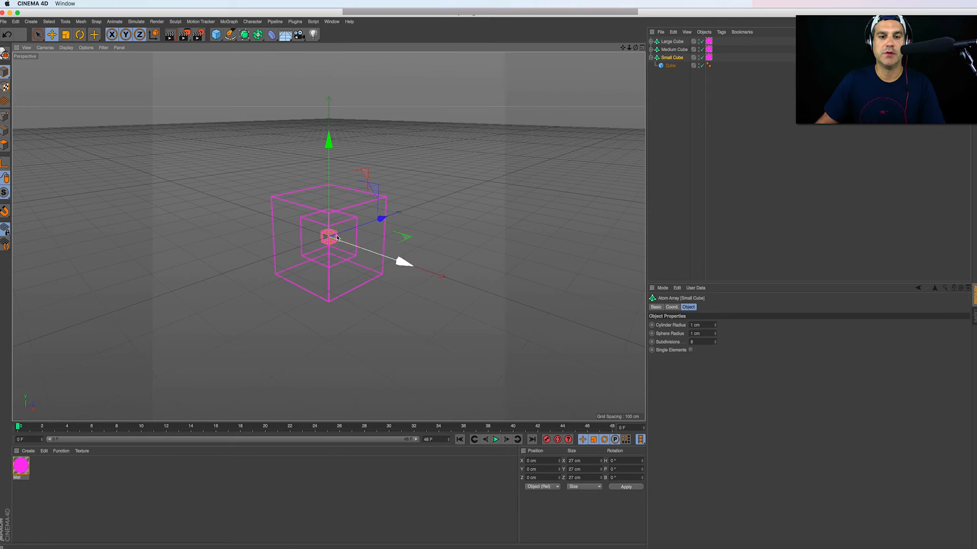
pyautogui.click(687, 219)
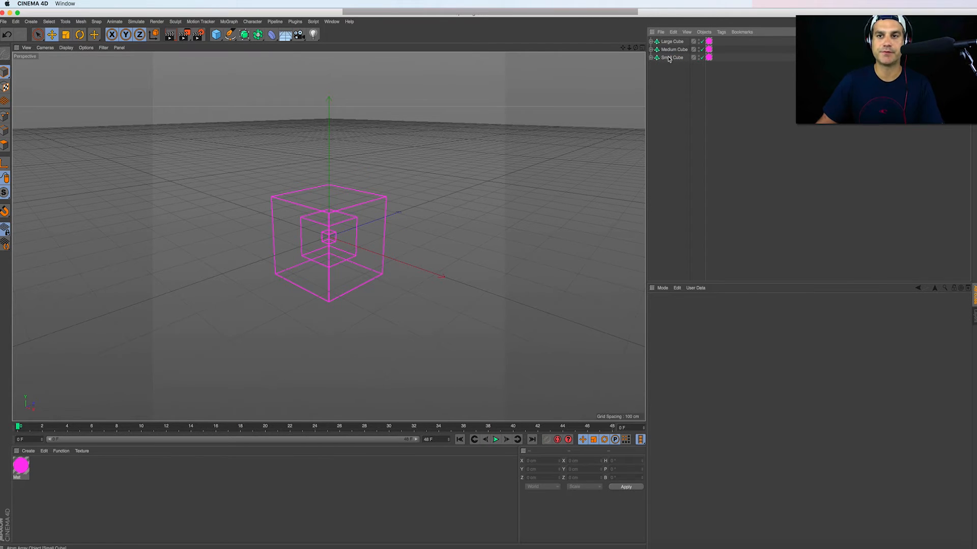
# Try out heading and pitch rotation on Small Cube, and undo the test rotations.
pyautogui.click(672, 42)
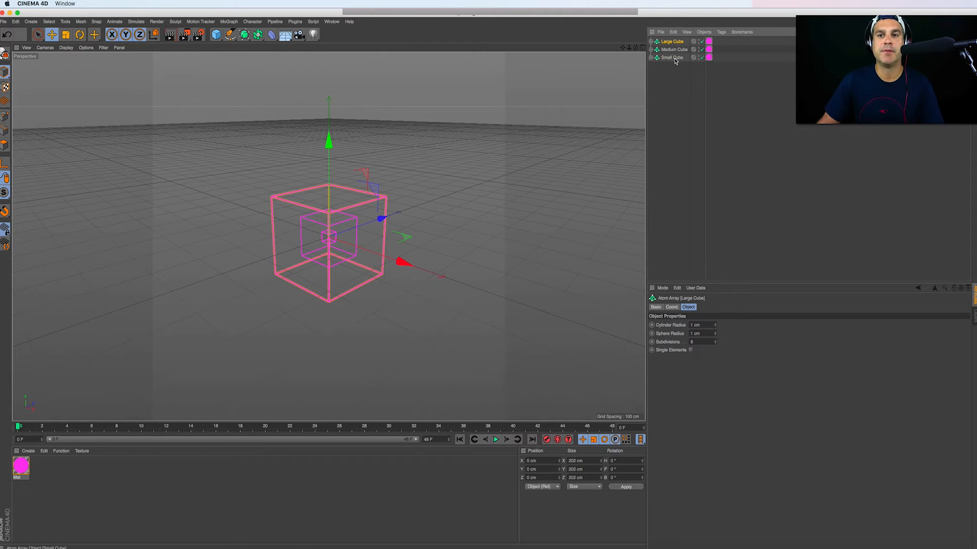
pyautogui.click(673, 58)
pyautogui.click(671, 308)
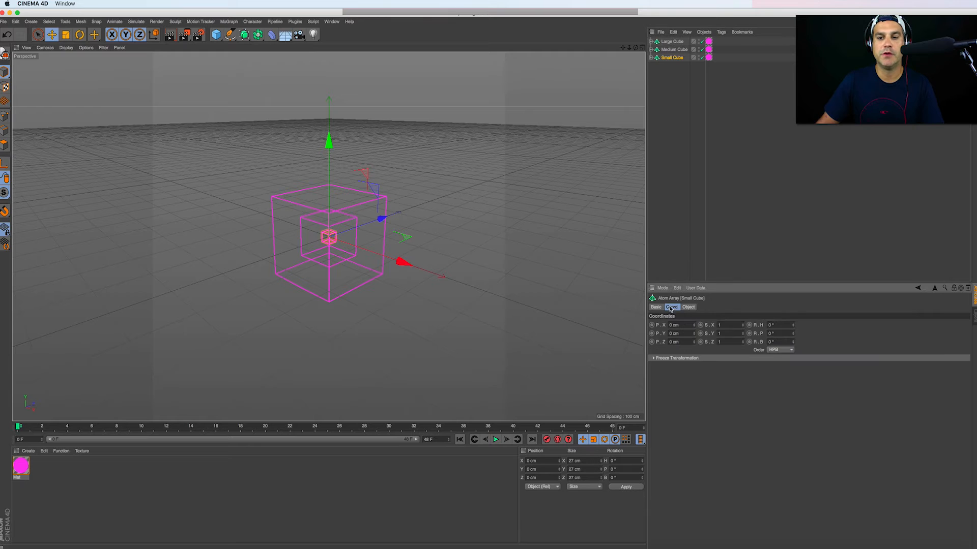
pyautogui.moveTo(793, 325); pyautogui.dragTo(792, 312)
pyautogui.press('super+z')
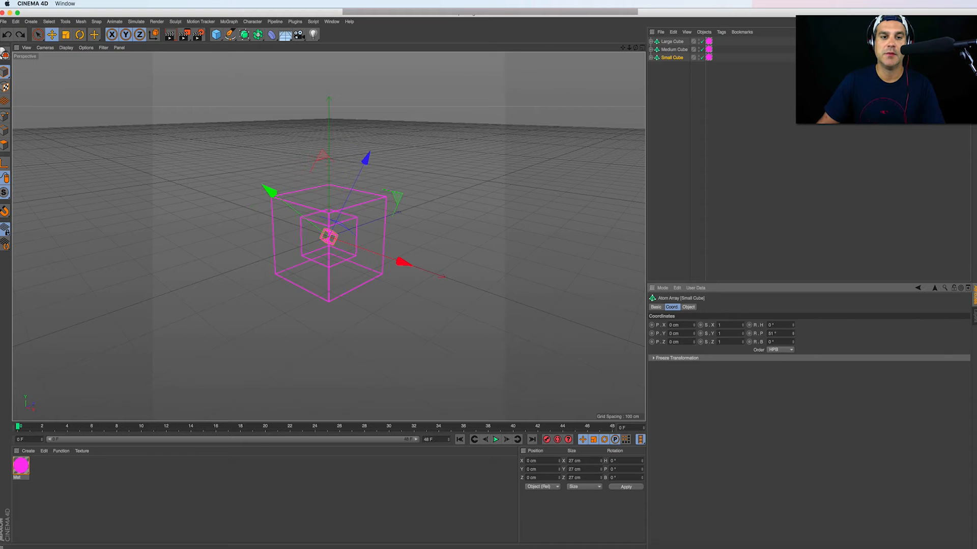
pyautogui.press('super+z')
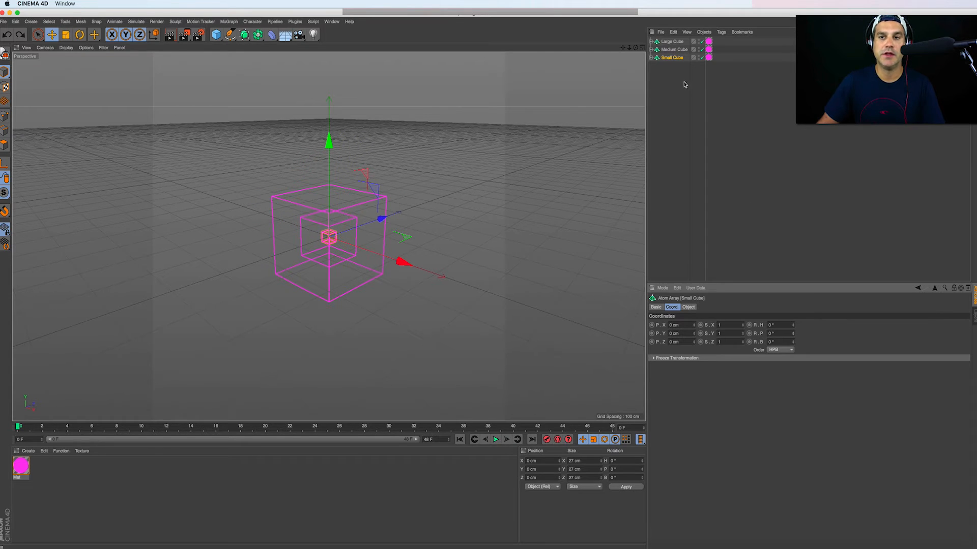
# Group Large Cube, Medium Cube and Small Cube together under one null.
pyautogui.keyDown('shift'); pyautogui.click(672, 43); pyautogui.keyUp('shift')
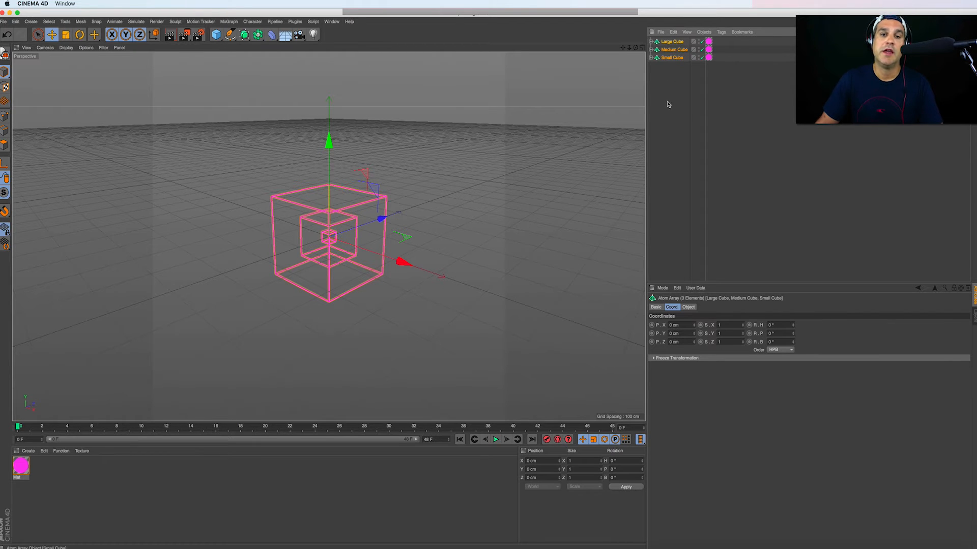
pyautogui.click(705, 33)
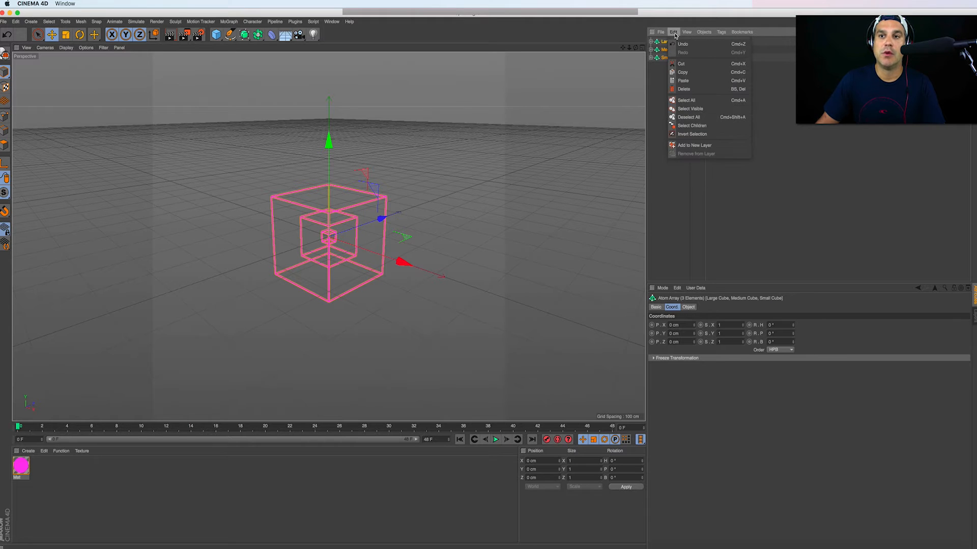
pyautogui.click(667, 76)
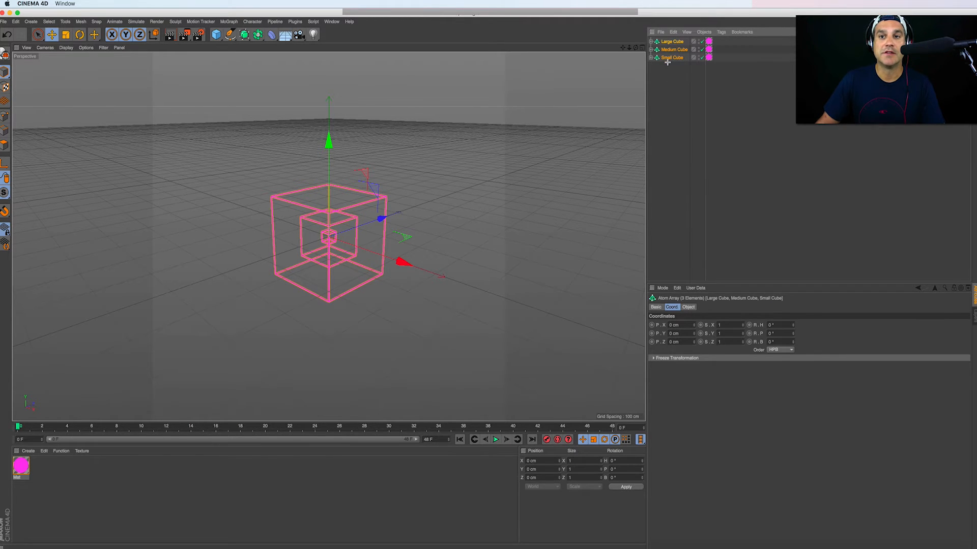
pyautogui.click(667, 65)
pyautogui.click(677, 42)
pyautogui.keyDown('shift'); pyautogui.click(674, 52); pyautogui.keyUp('shift')
pyautogui.keyDown('shift'); pyautogui.click(672, 58); pyautogui.keyUp('shift')
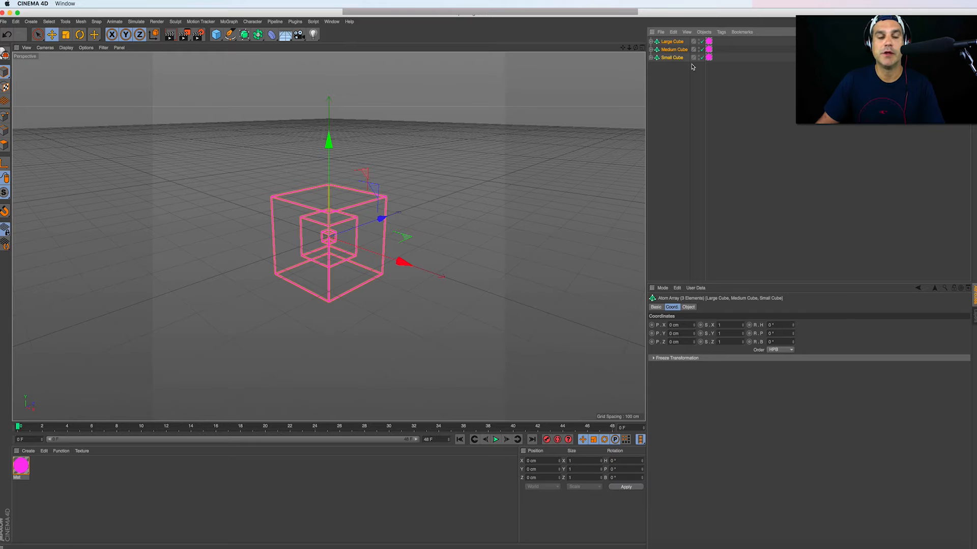
pyautogui.click(704, 32)
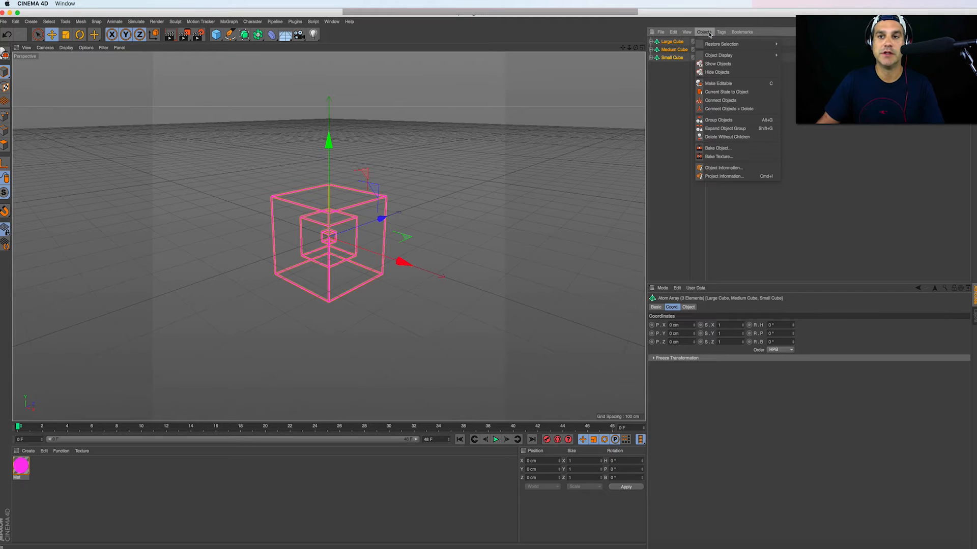
pyautogui.click(736, 123)
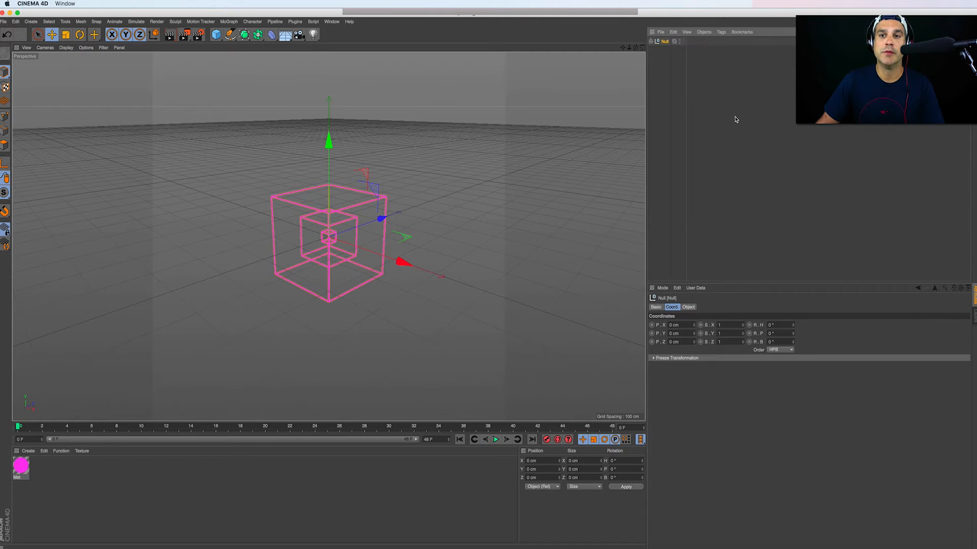
# Rename the null that holds the three cubes as Cubes.
pyautogui.doubleClick(667, 42)
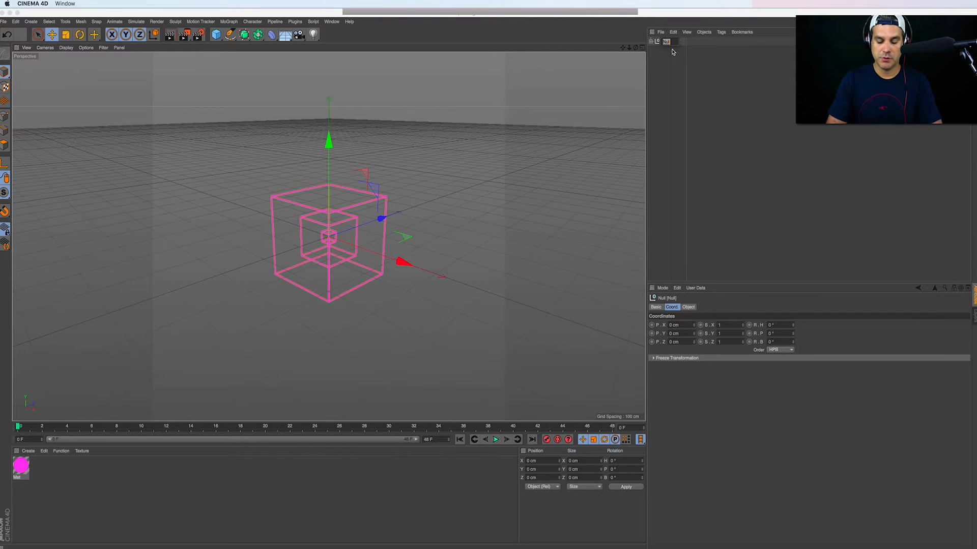
pyautogui.press('Return')
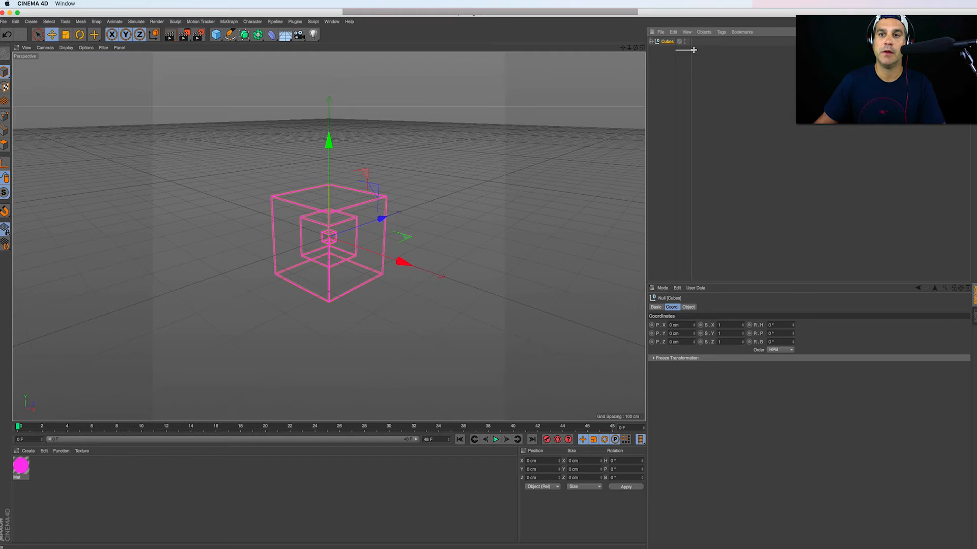
pyautogui.click(675, 55)
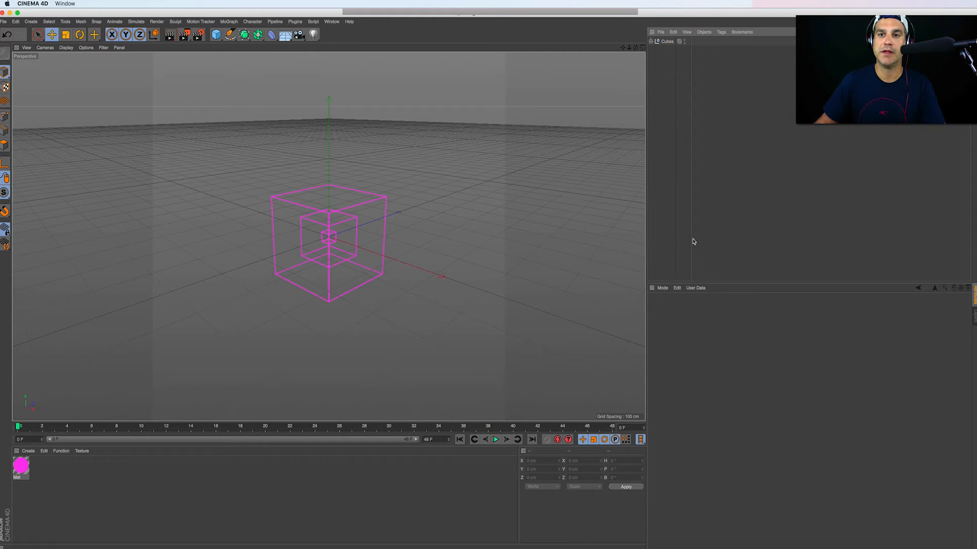
# Set a keyframe for the pitch rotation (R.P) of the Cubes null at 0° on frame 0.
pyautogui.click(667, 42)
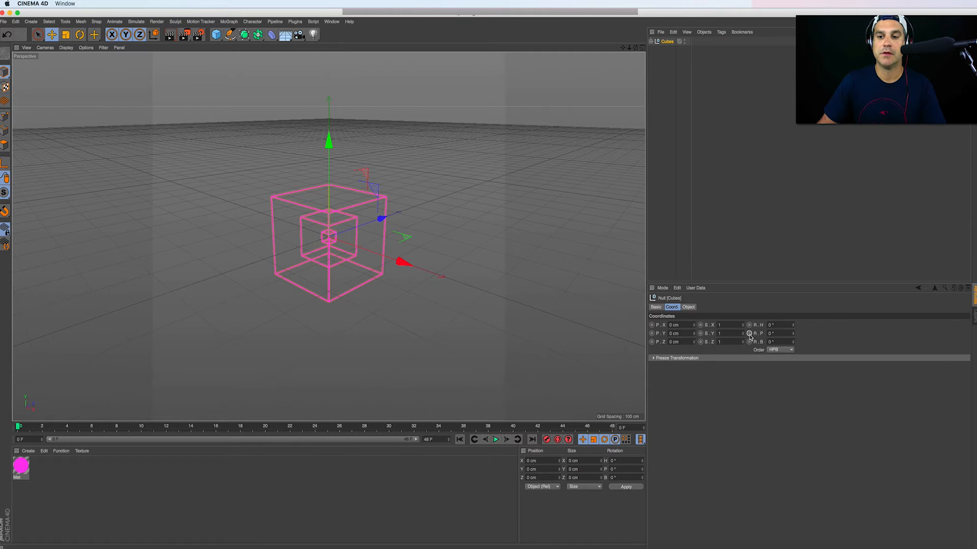
pyautogui.moveTo(792, 333)
pyautogui.mouseDown()
pyautogui.moveTo(792, 318)
pyautogui.moveTo(793, 328)
pyautogui.mouseUp()
pyautogui.press('super+z')
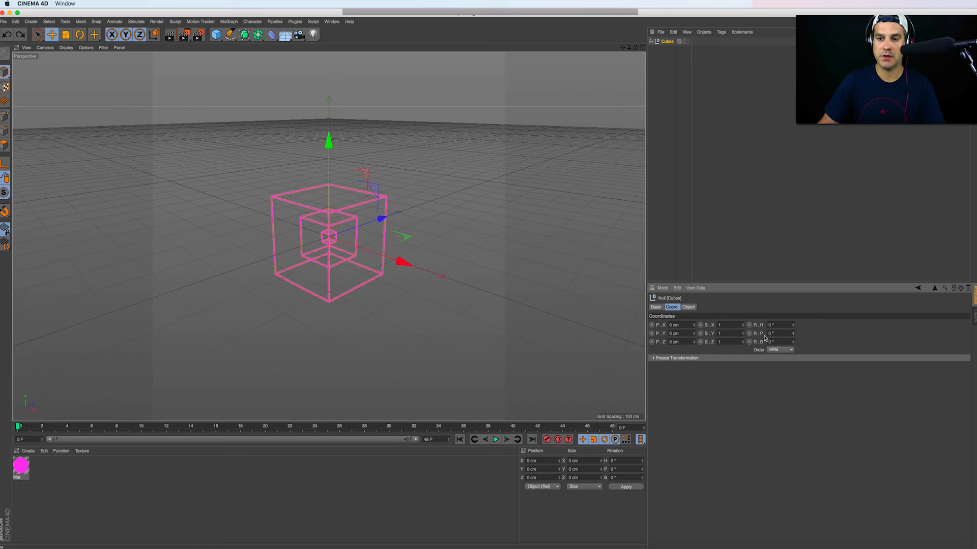
pyautogui.click(749, 334)
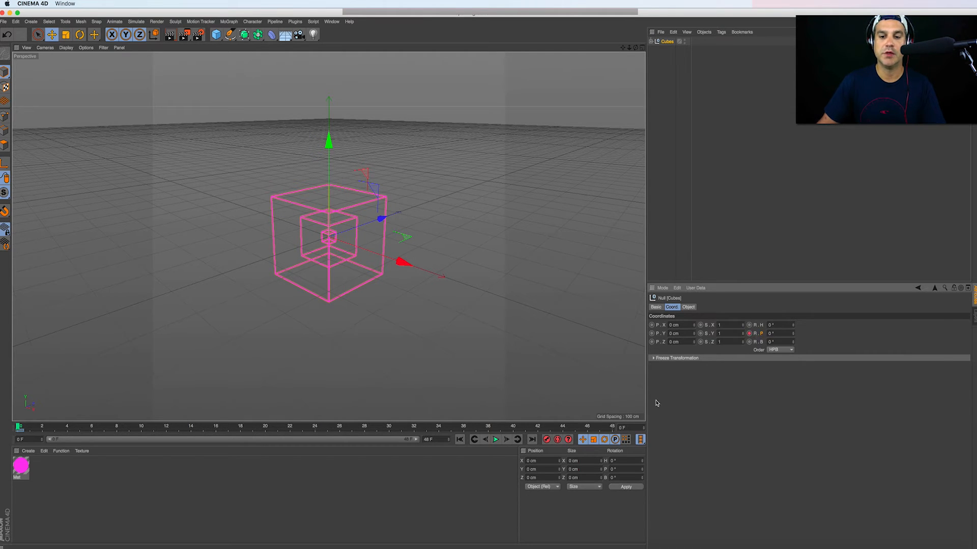
# Go to the last frame, 48, set the pitch rotation (R.P) of Cubes to 180° and keyframe it.
pyautogui.moveTo(500, 427); pyautogui.dragTo(290, 427)
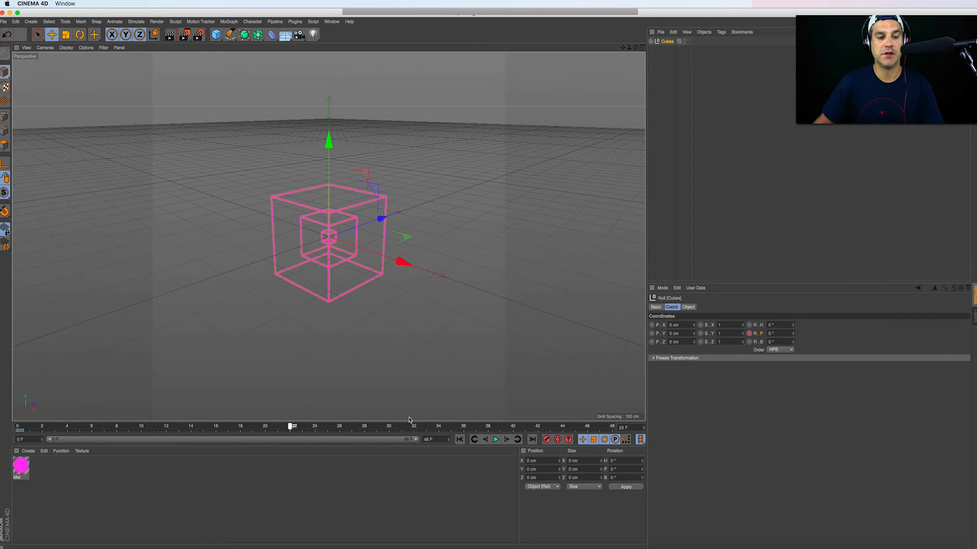
pyautogui.click(532, 440)
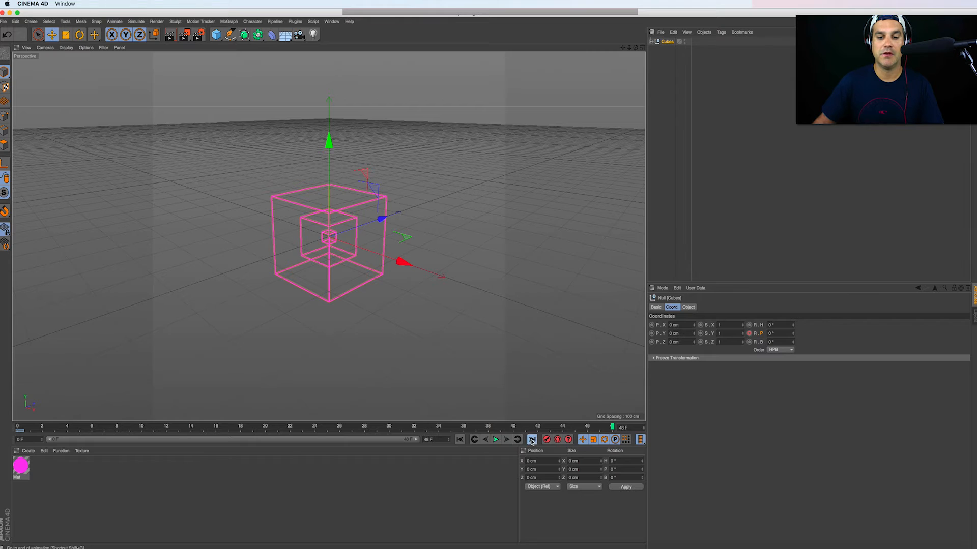
pyautogui.click(460, 440)
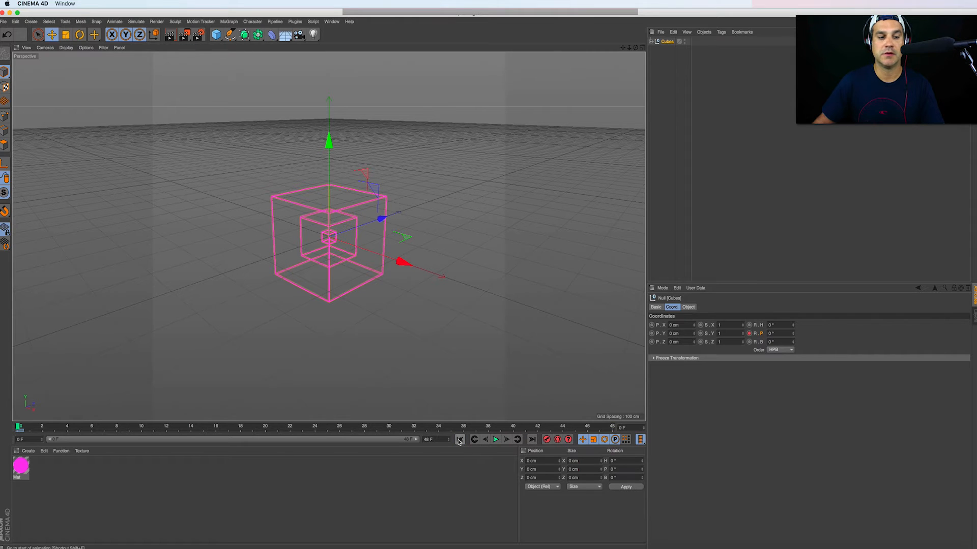
pyautogui.click(518, 440)
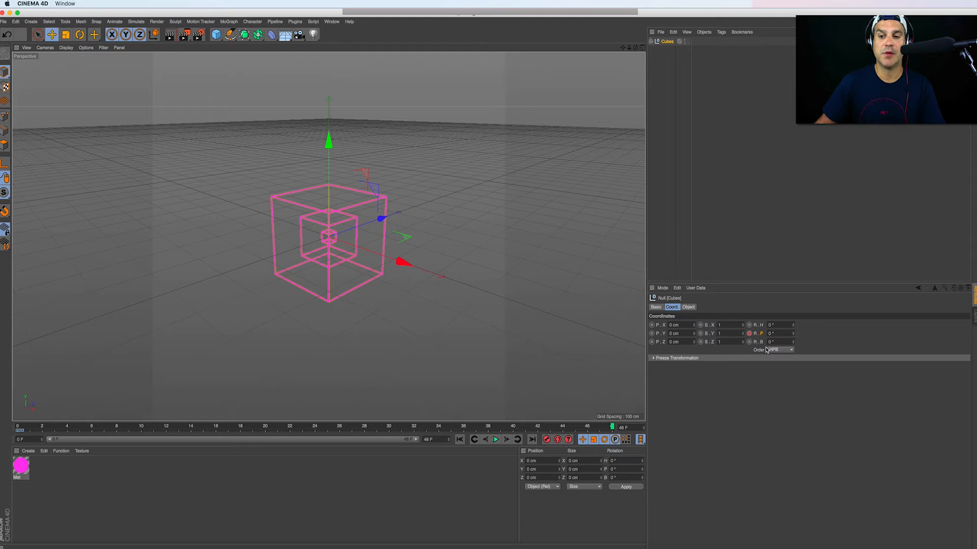
pyautogui.doubleClick(779, 335)
pyautogui.write('180')
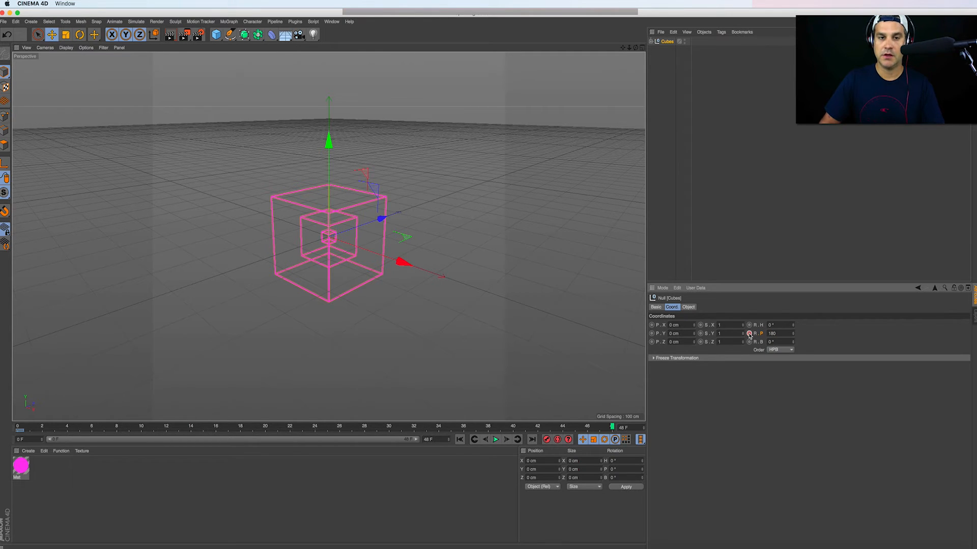
pyautogui.press('Return')
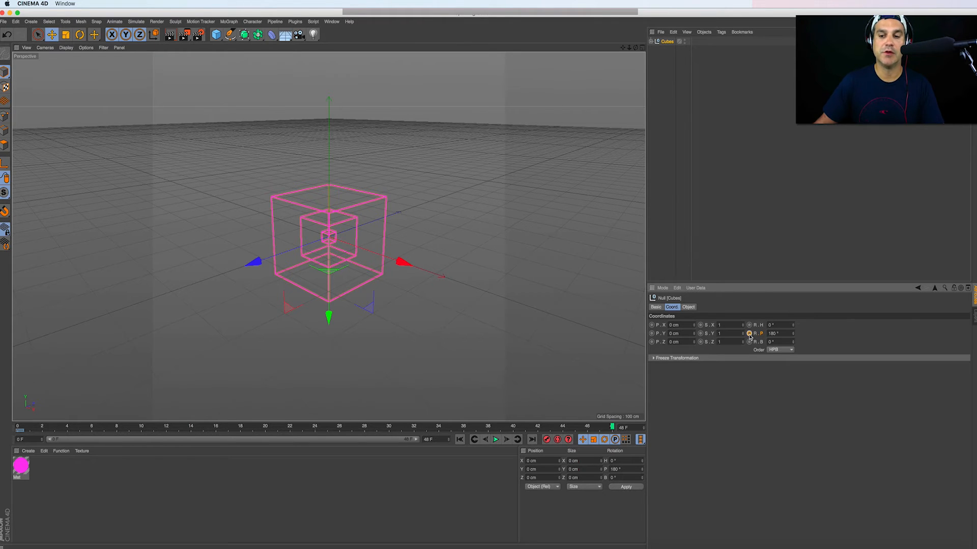
pyautogui.click(749, 334)
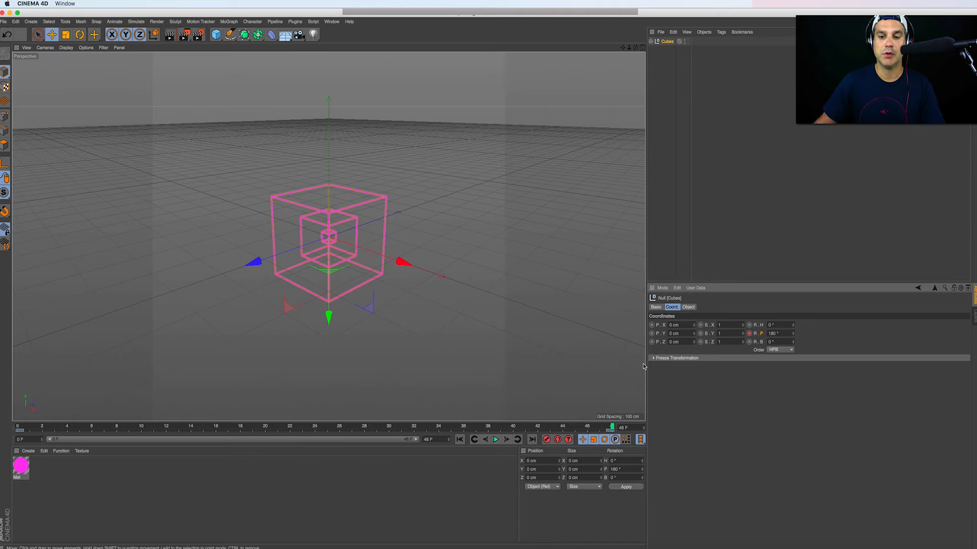
# Widen the viewport slightly and play the animation to examine how the Cubes null rotates through the loop.
pyautogui.moveTo(646, 363); pyautogui.dragTo(661, 363)
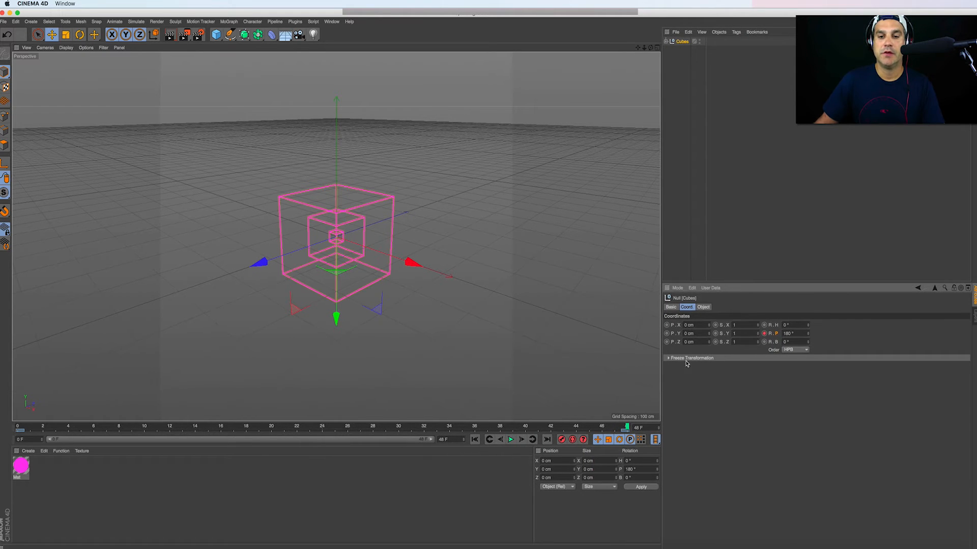
pyautogui.click(510, 439)
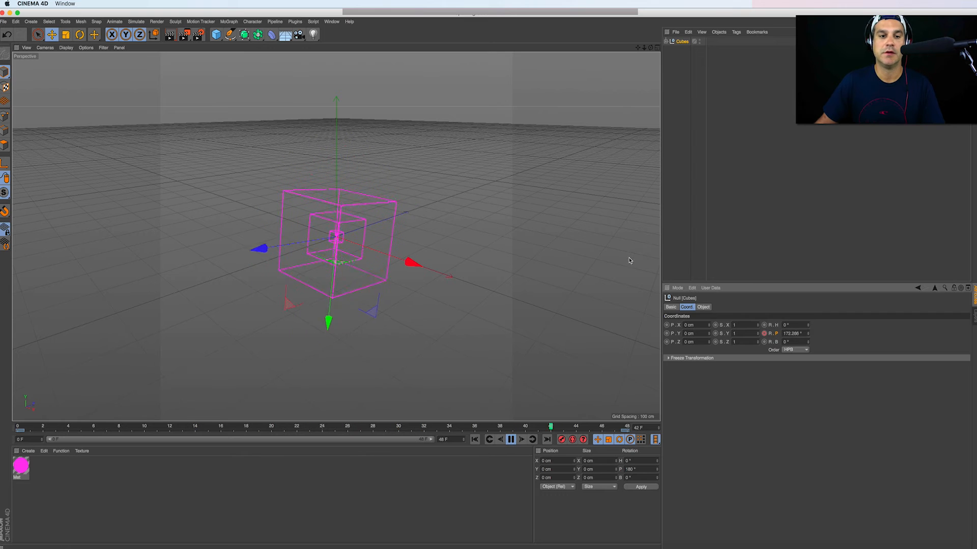
pyautogui.click(676, 231)
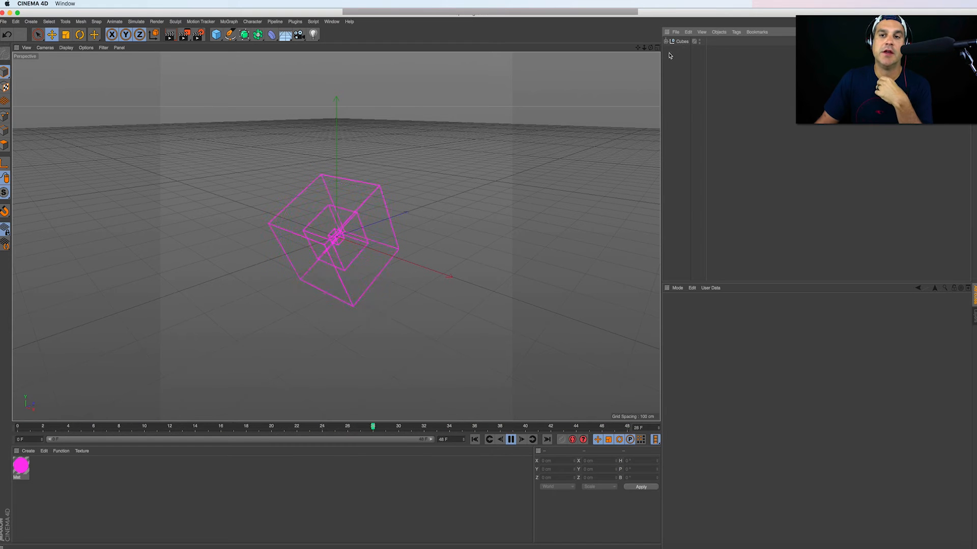
pyautogui.click(682, 42)
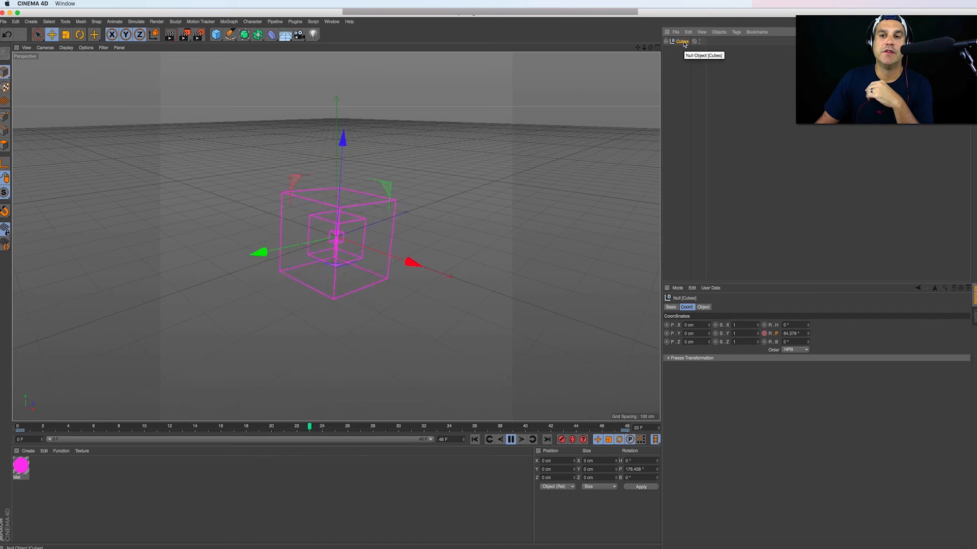
# Show the F-curve of the Cubes null's pitch rotation and move the curve window clear of the cubes.
pyautogui.click(719, 32)
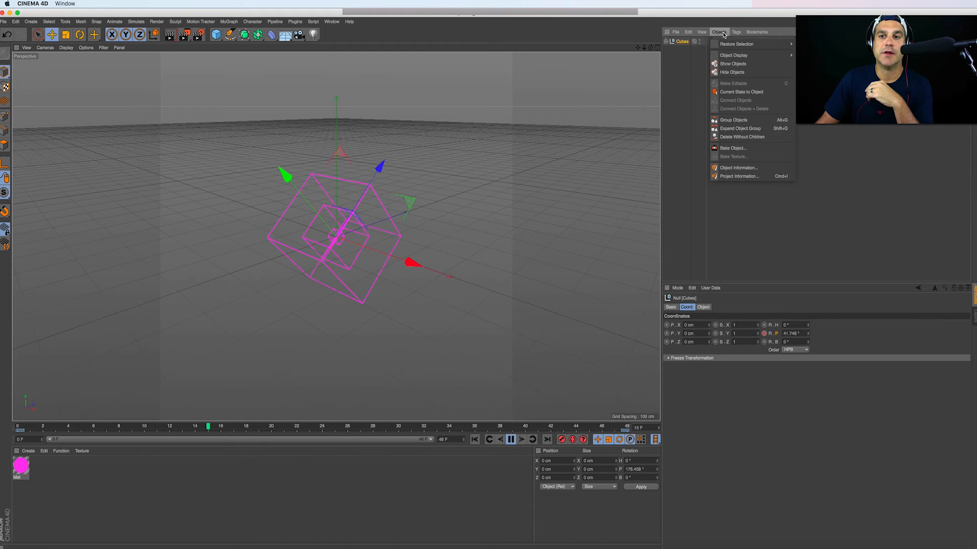
pyautogui.click(687, 44)
pyautogui.rightClick(683, 43)
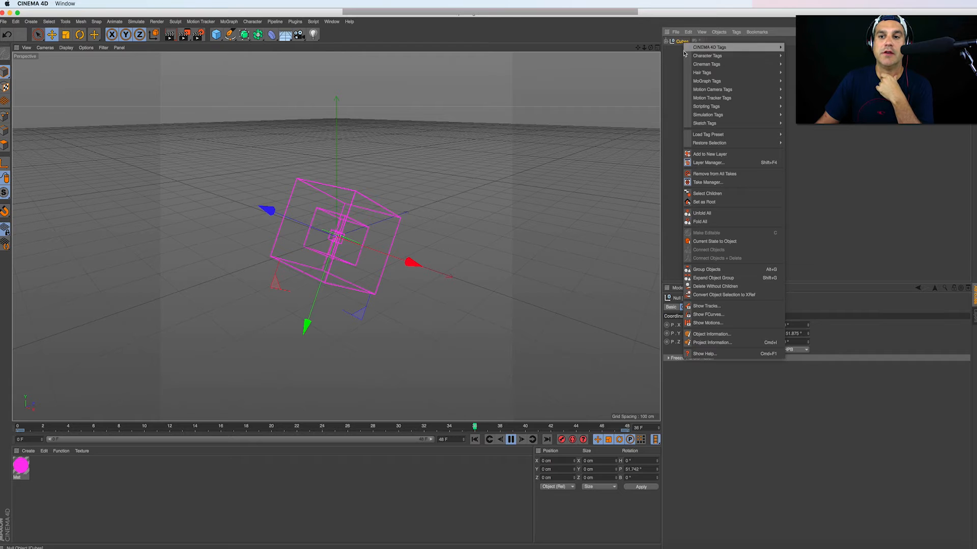
pyautogui.moveTo(695, 91)
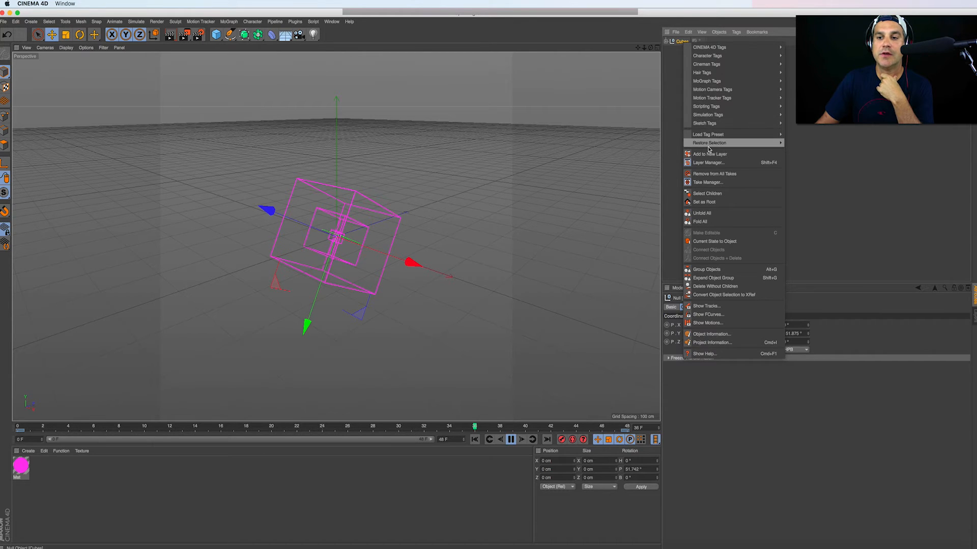
pyautogui.click(707, 314)
pyautogui.moveTo(263, 119); pyautogui.dragTo(767, 159)
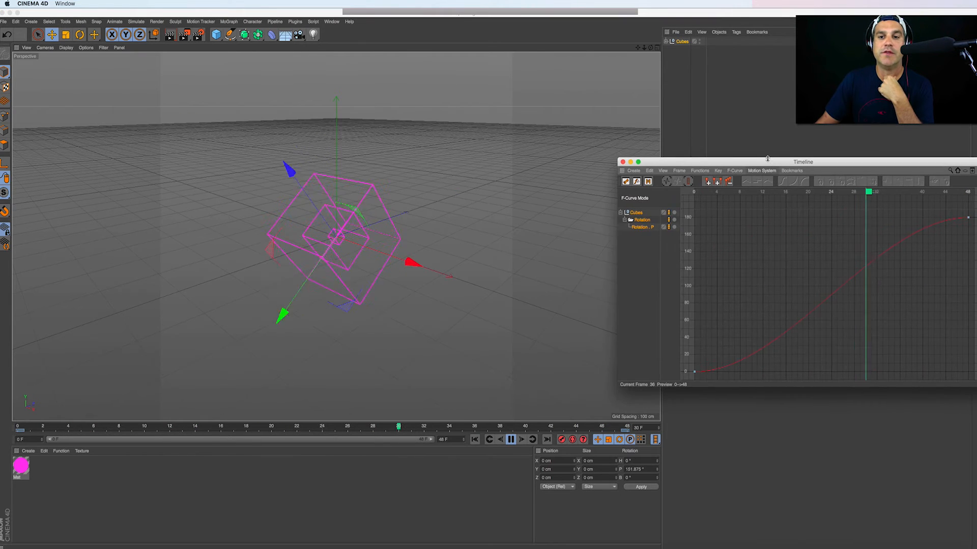
# Open a new F-curve timeline for the Cubes null and enlarge its window.
pyautogui.click(682, 42)
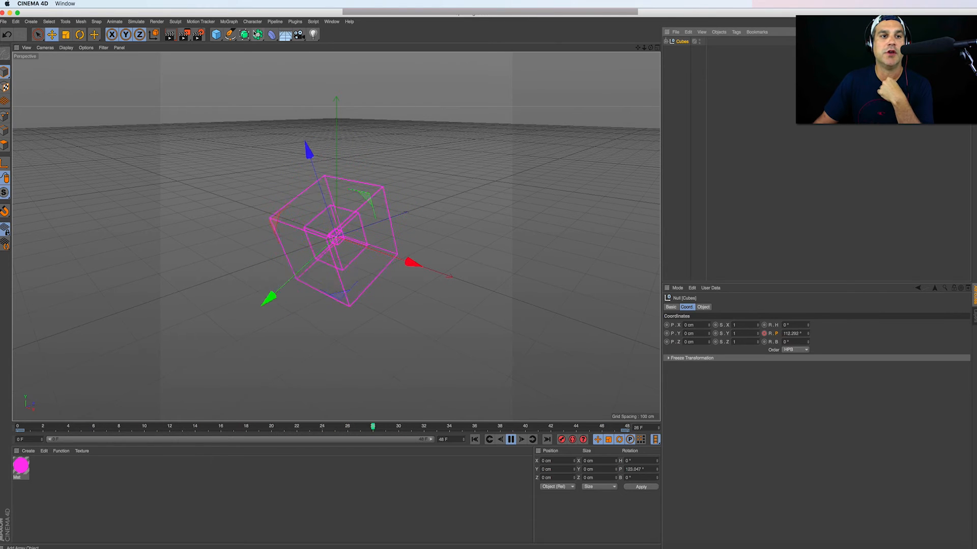
pyautogui.click(331, 21)
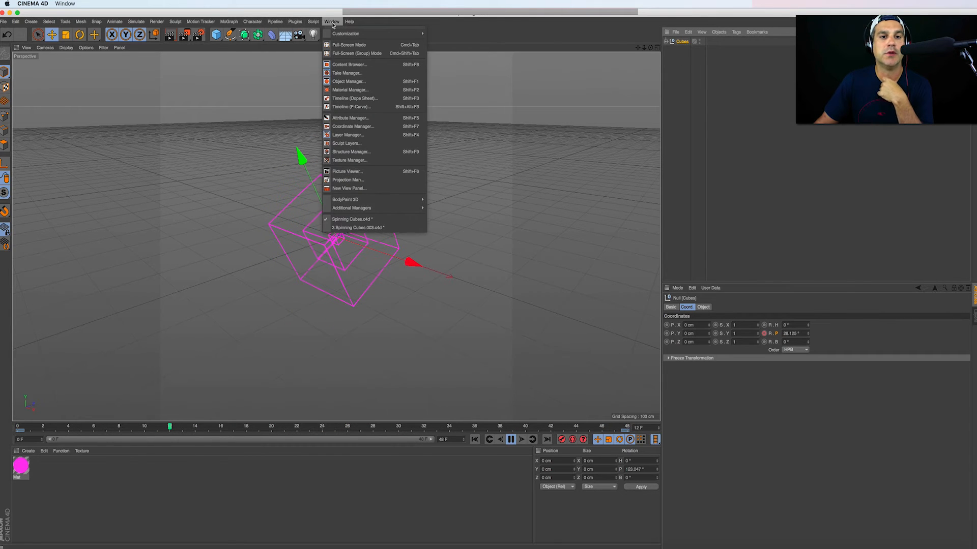
pyautogui.click(349, 106)
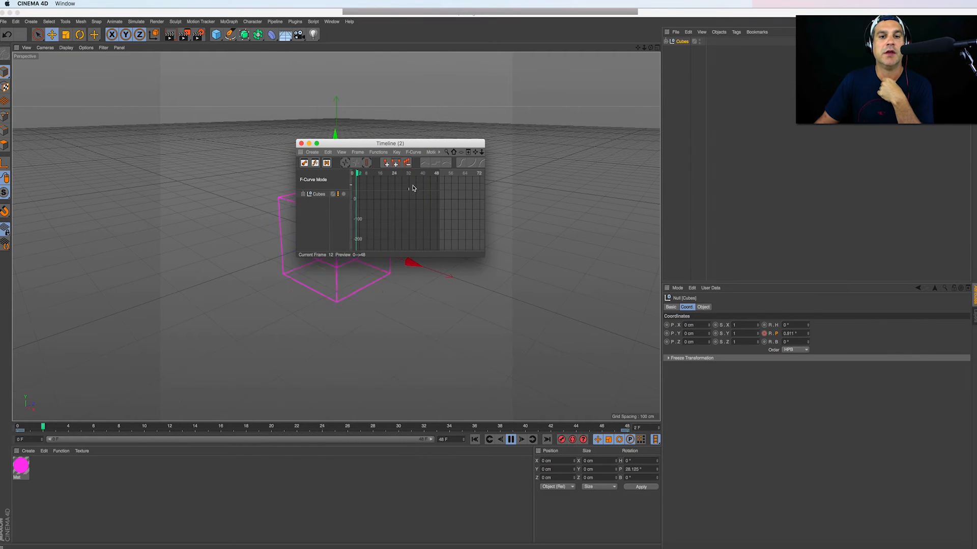
pyautogui.moveTo(484, 256); pyautogui.dragTo(686, 362)
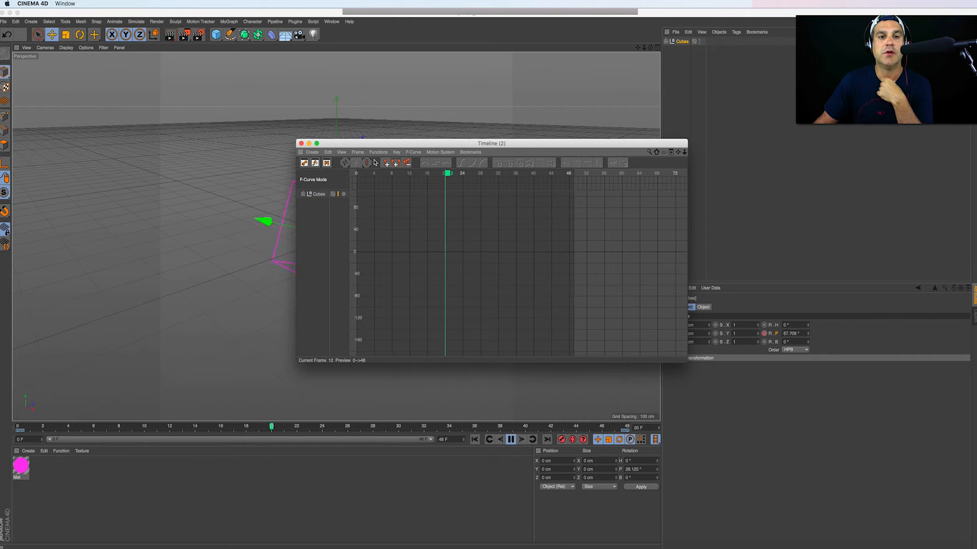
# Display the rotation curve of Cubes in the timeline and frame the whole curve from frame 0 to 48.
pyautogui.rightClick(469, 225)
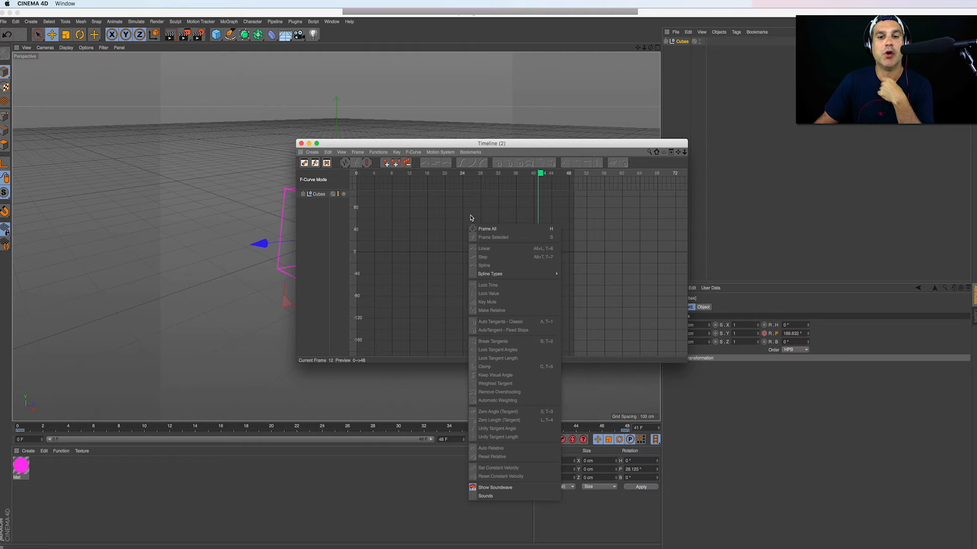
pyautogui.click(553, 232)
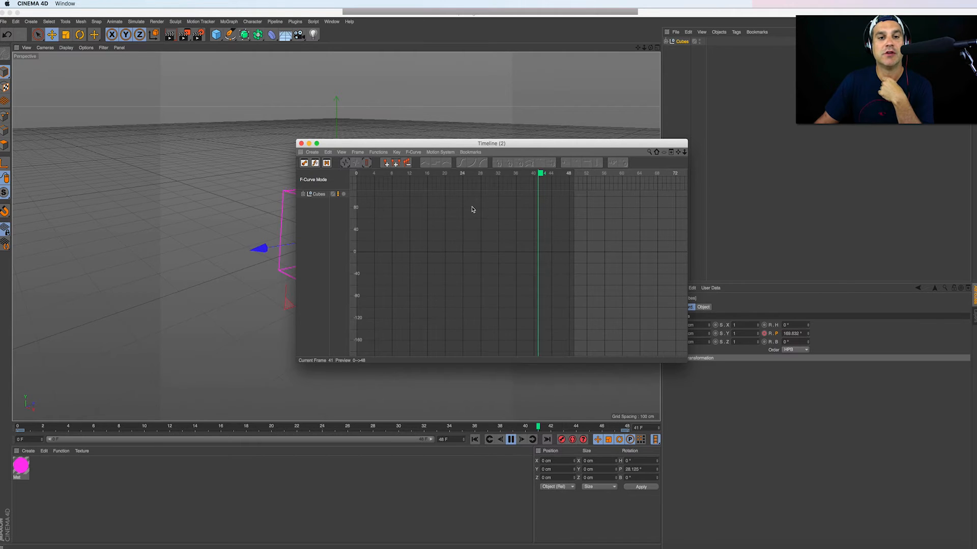
pyautogui.click(341, 152)
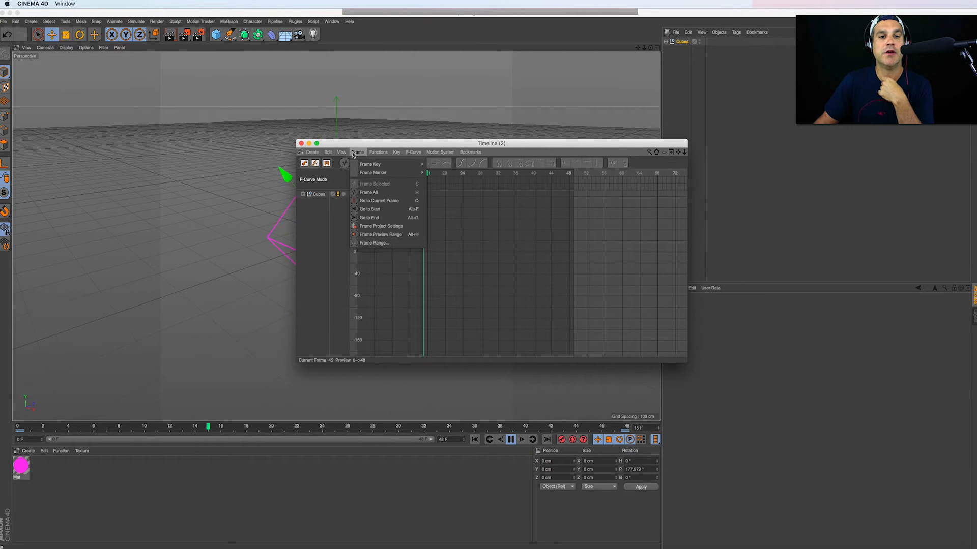
pyautogui.moveTo(359, 154)
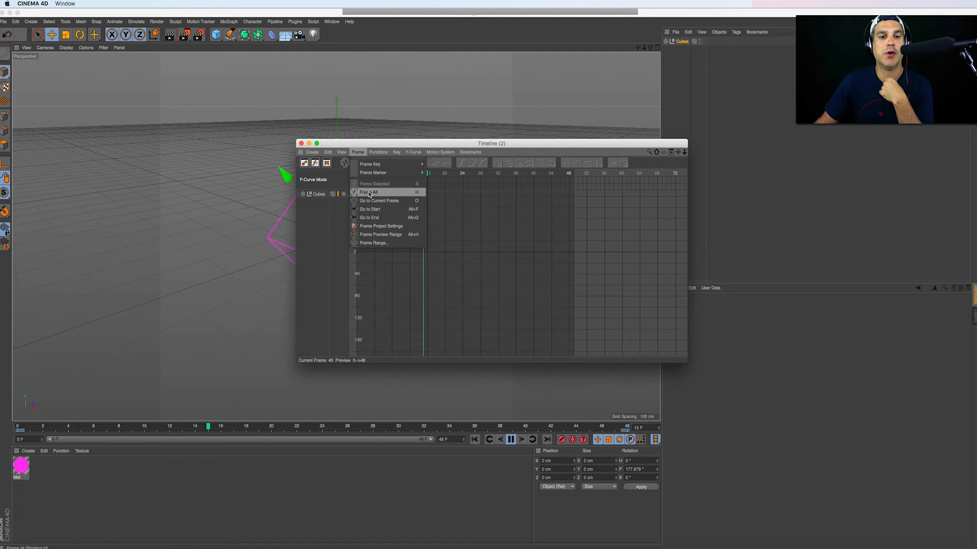
pyautogui.click(371, 193)
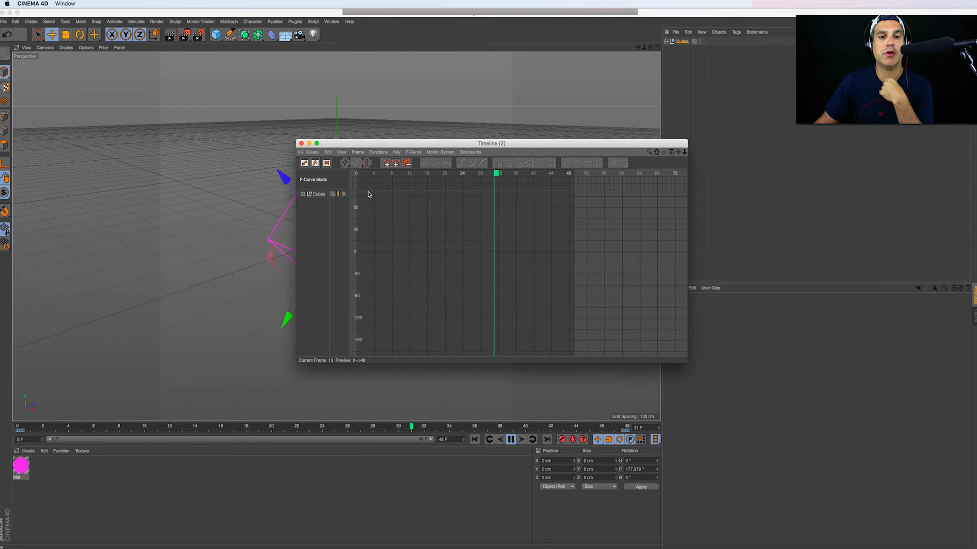
pyautogui.click(319, 195)
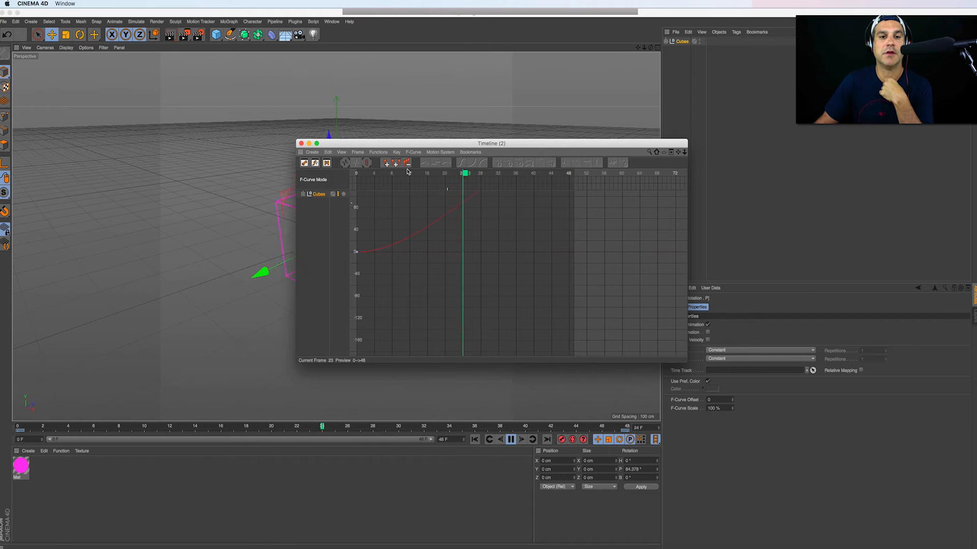
pyautogui.click(358, 152)
pyautogui.click(318, 196)
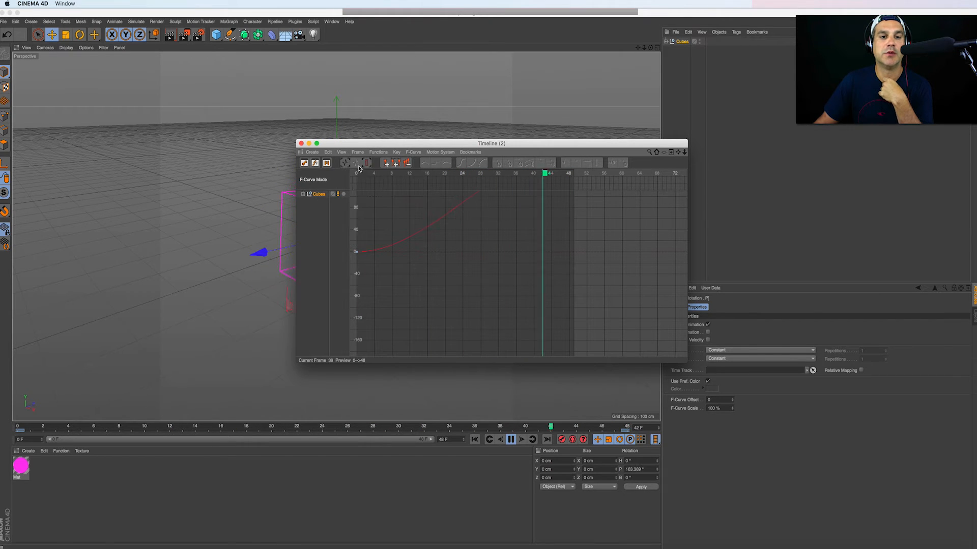
pyautogui.click(358, 152)
pyautogui.click(377, 193)
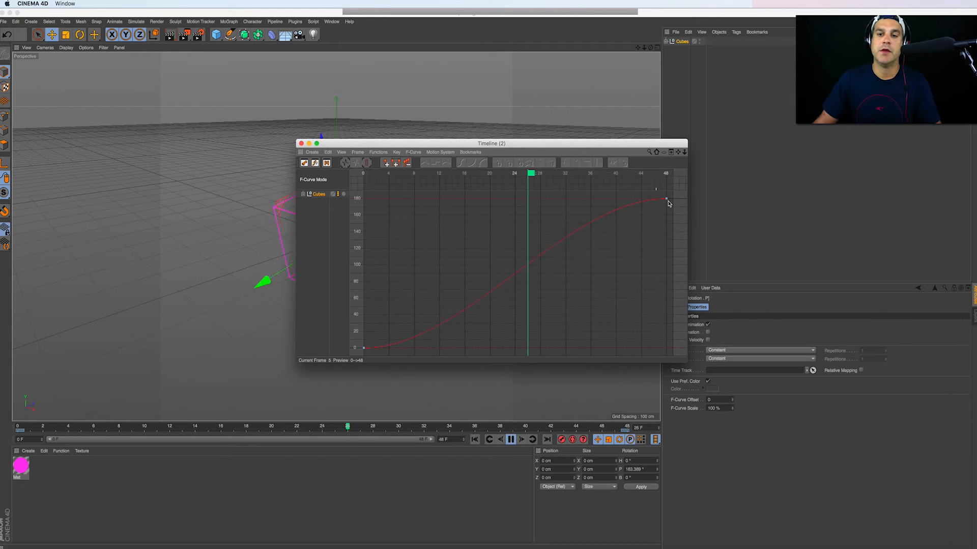
# Set both pitch rotation keys of Cubes to Linear interpolation and close the timeline.
pyautogui.moveTo(672, 195); pyautogui.dragTo(358, 360)
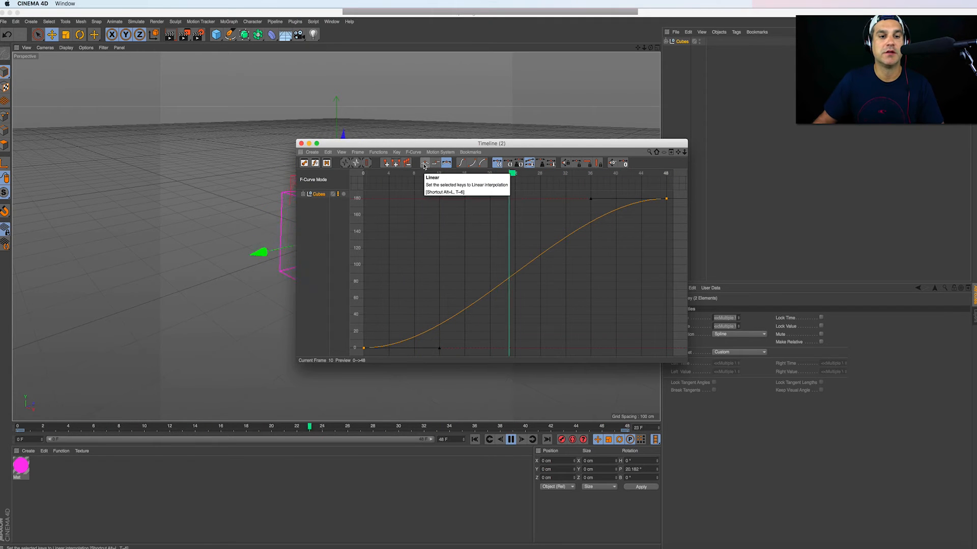
pyautogui.moveTo(414, 144); pyautogui.dragTo(637, 175)
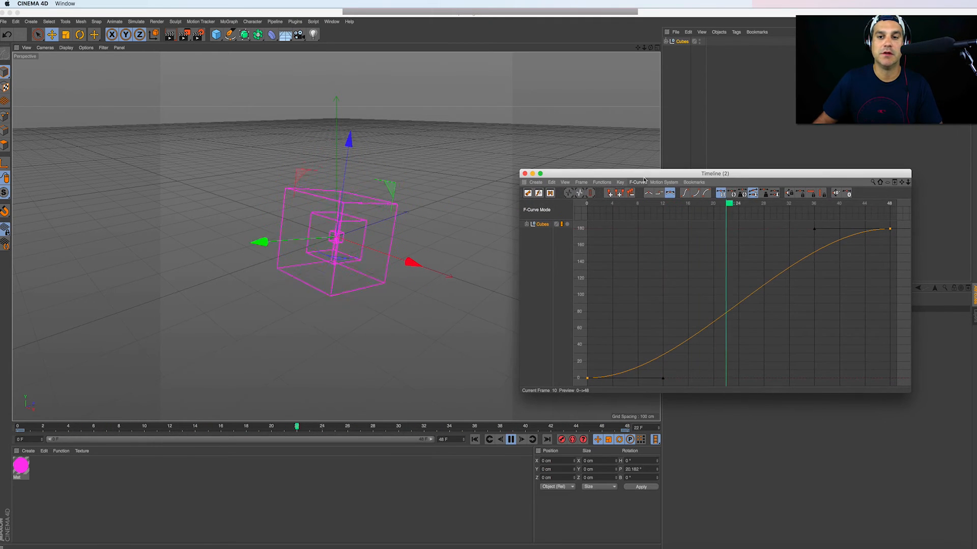
pyautogui.click(648, 193)
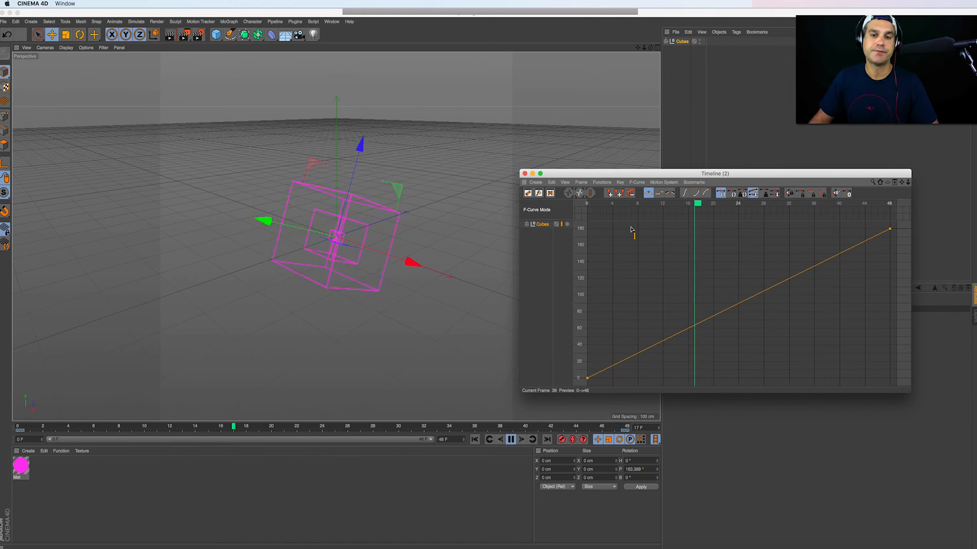
pyautogui.click(525, 174)
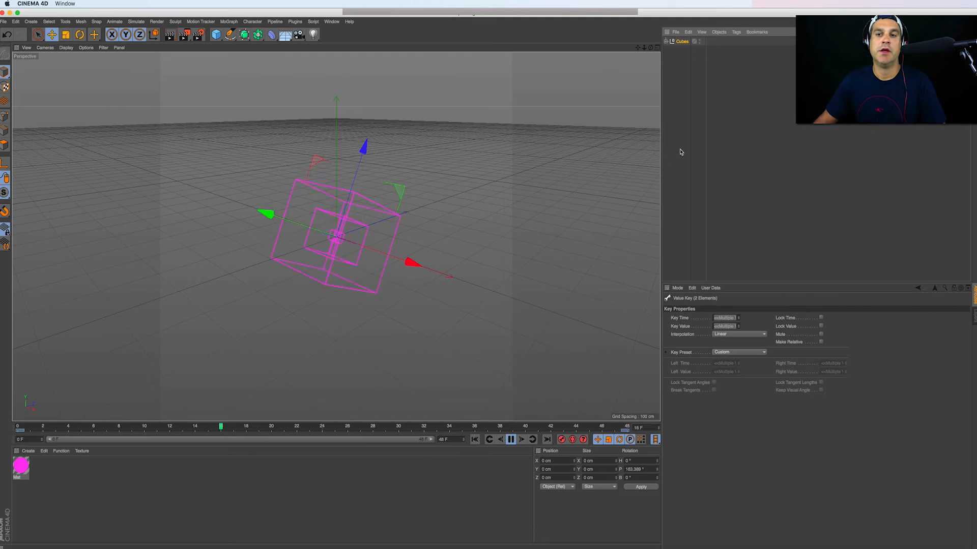
# Set the bank rotation (R.B) of the Cubes null to 45° while the animation plays.
pyautogui.click(682, 42)
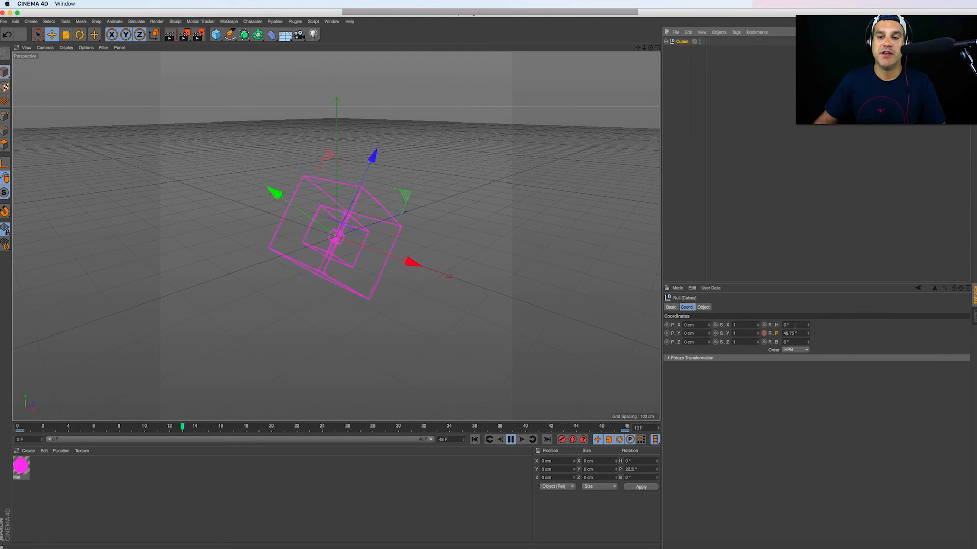
pyautogui.click(796, 342)
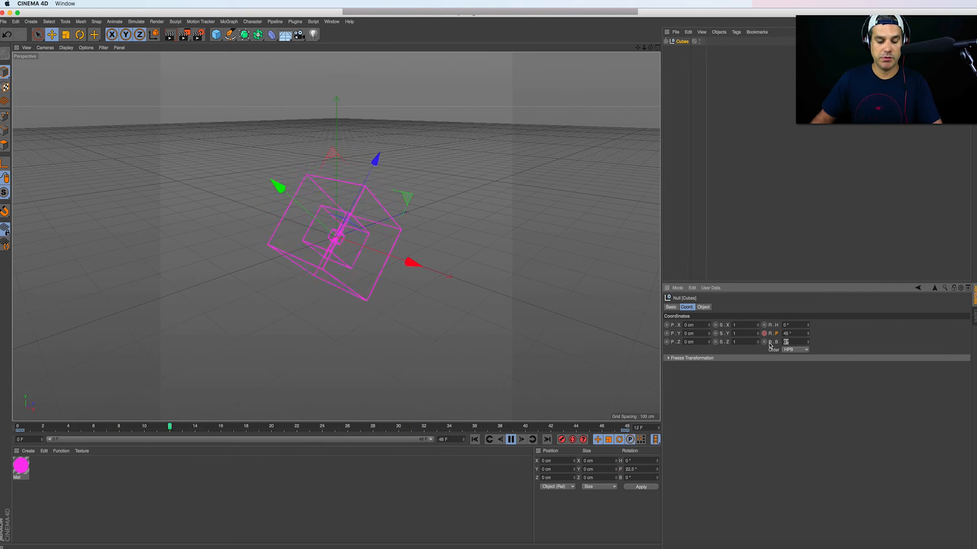
pyautogui.write('45')
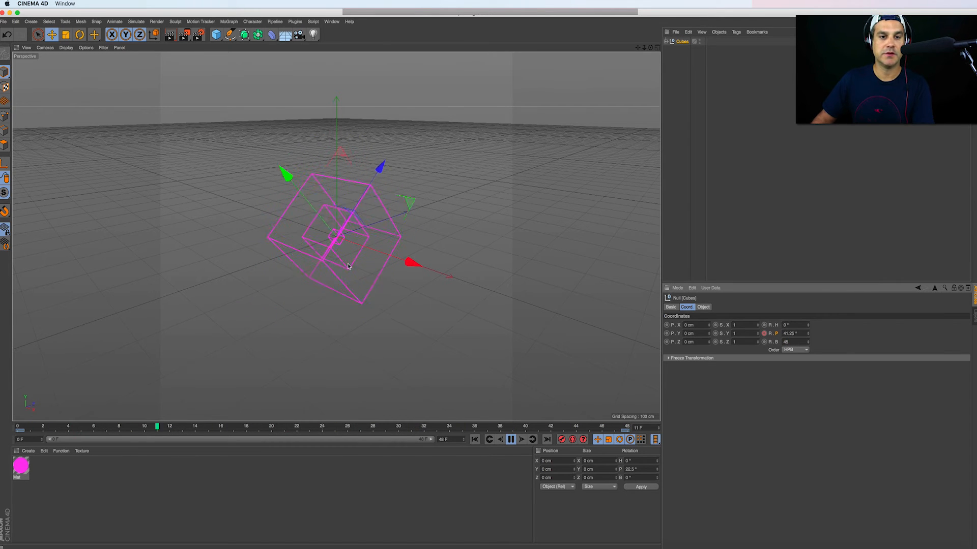
pyautogui.press('Return')
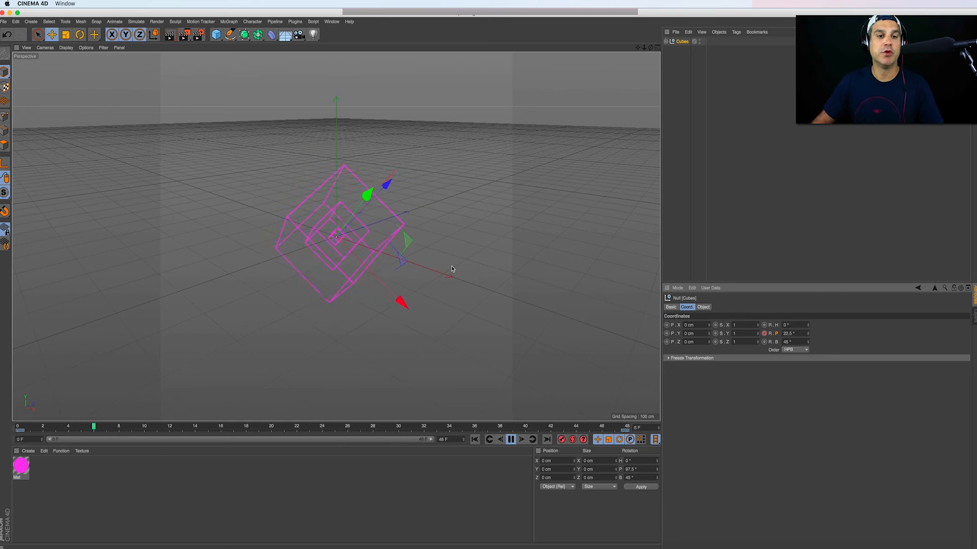
# Set the bank rotation (R.B) of the Cubes null back to 0° and leave its heading rotation at 0°.
pyautogui.click(682, 104)
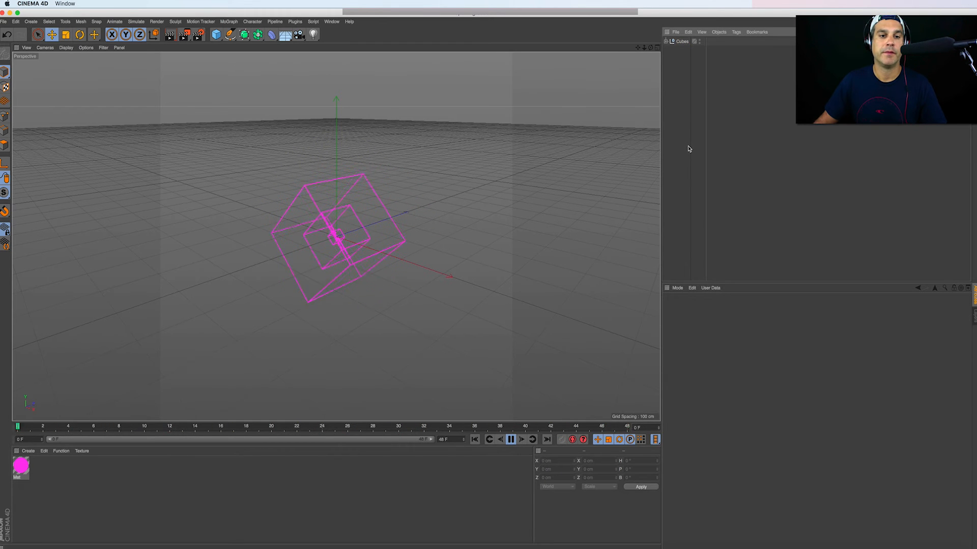
pyautogui.click(682, 42)
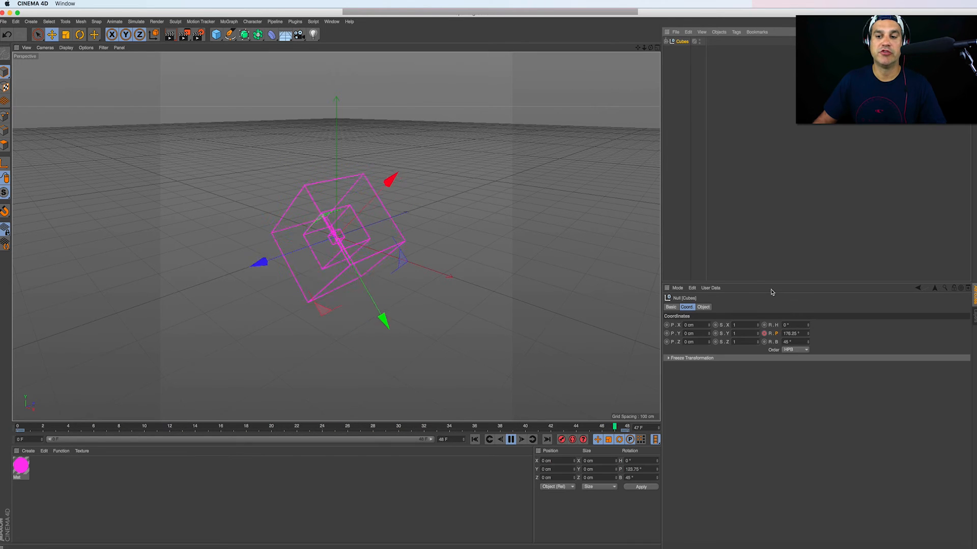
pyautogui.write('0')
pyautogui.press('Return')
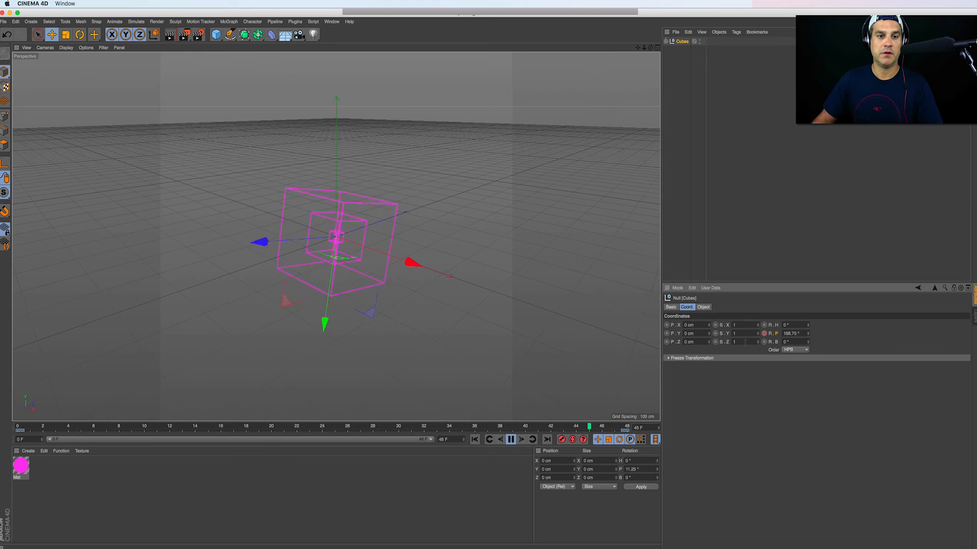
pyautogui.moveTo(795, 325); pyautogui.dragTo(768, 324)
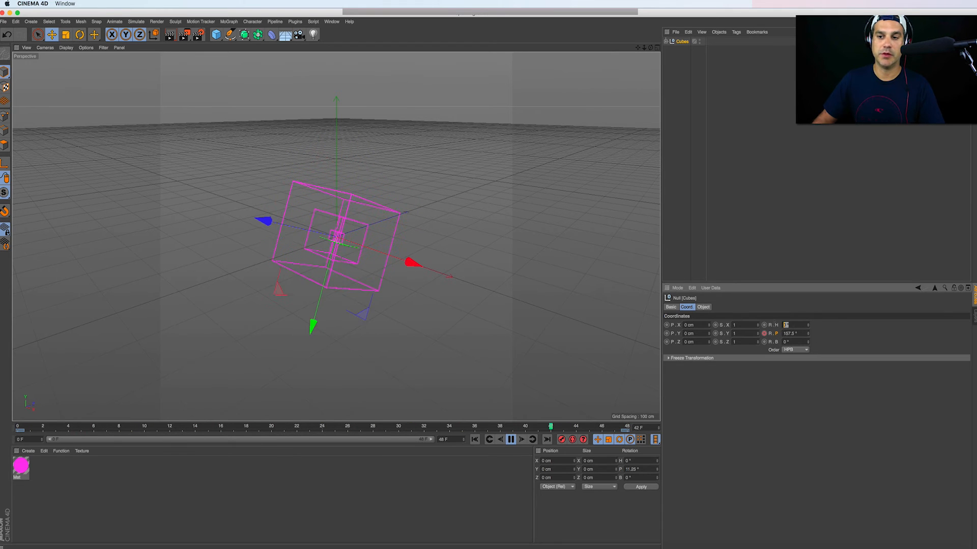
pyautogui.press('Return')
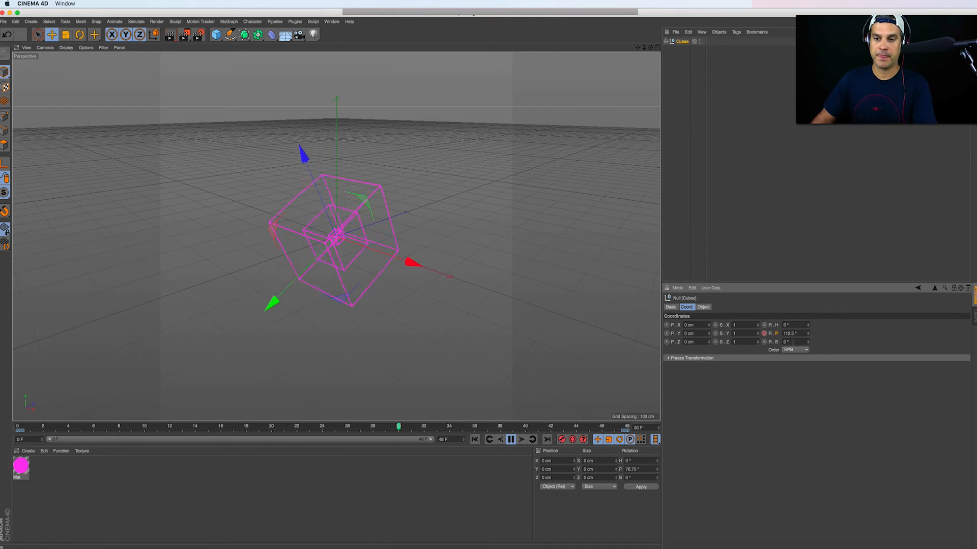
# Tilt the Cubes null by setting its bank rotation (R.B) to 45°.
pyautogui.moveTo(793, 341); pyautogui.dragTo(763, 344)
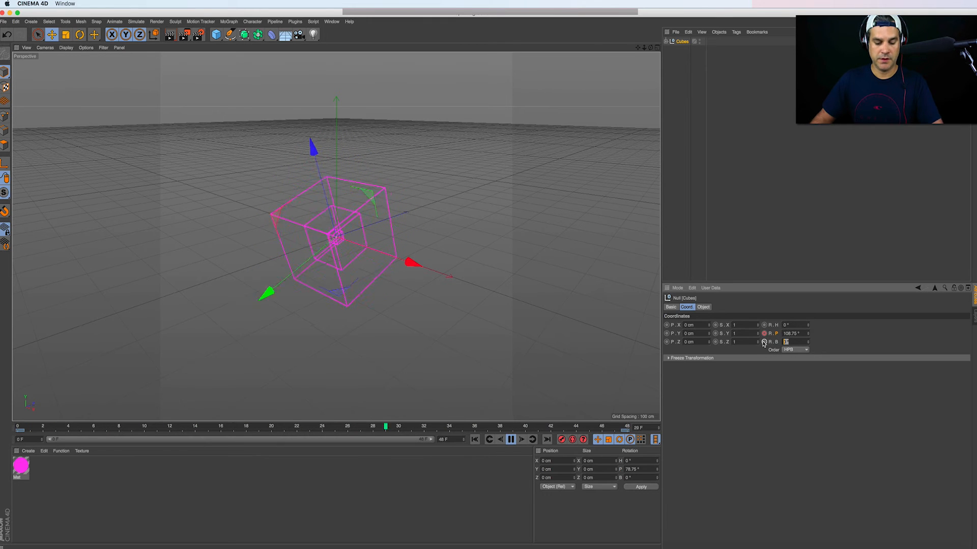
pyautogui.write('45')
pyautogui.press('Return')
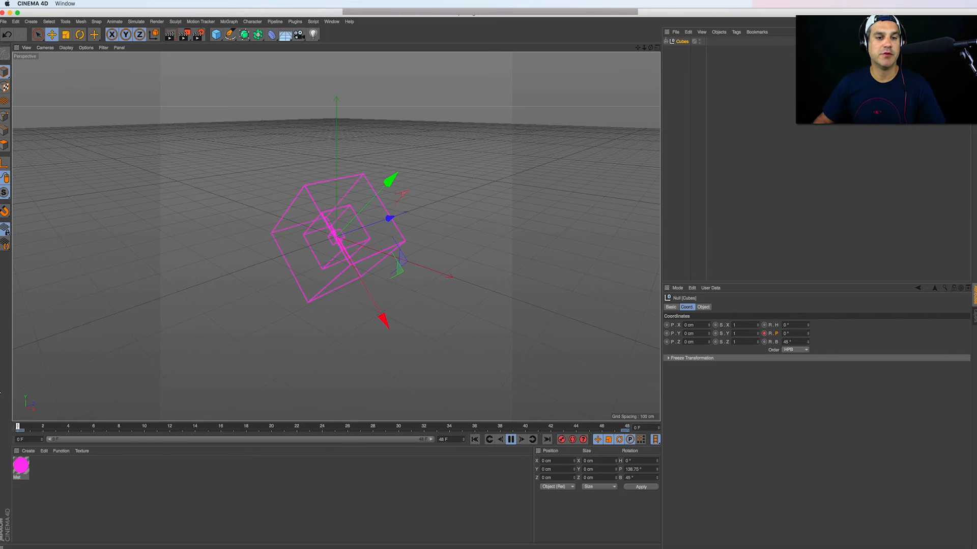
# Stop the playback, return to frame 0 and expand the Cubes null.
pyautogui.click(512, 439)
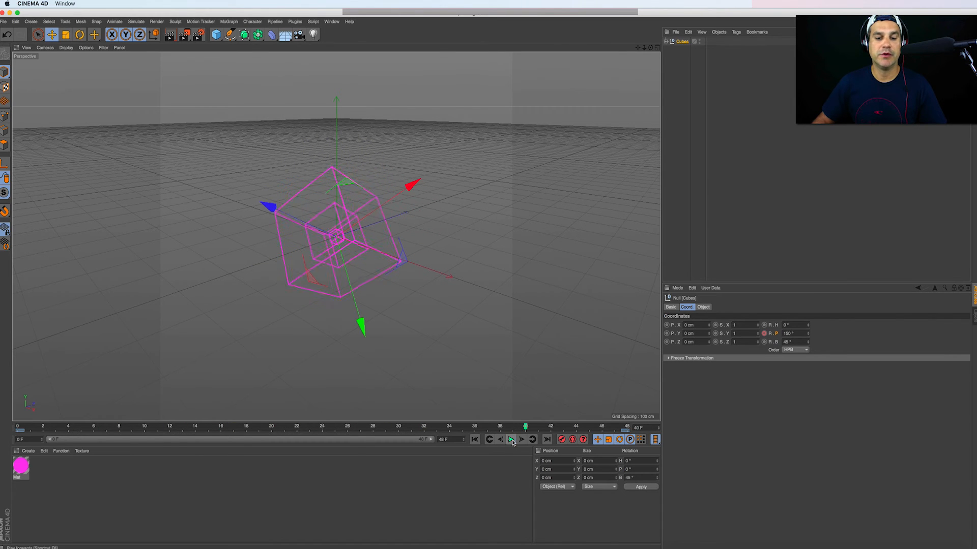
pyautogui.click(474, 440)
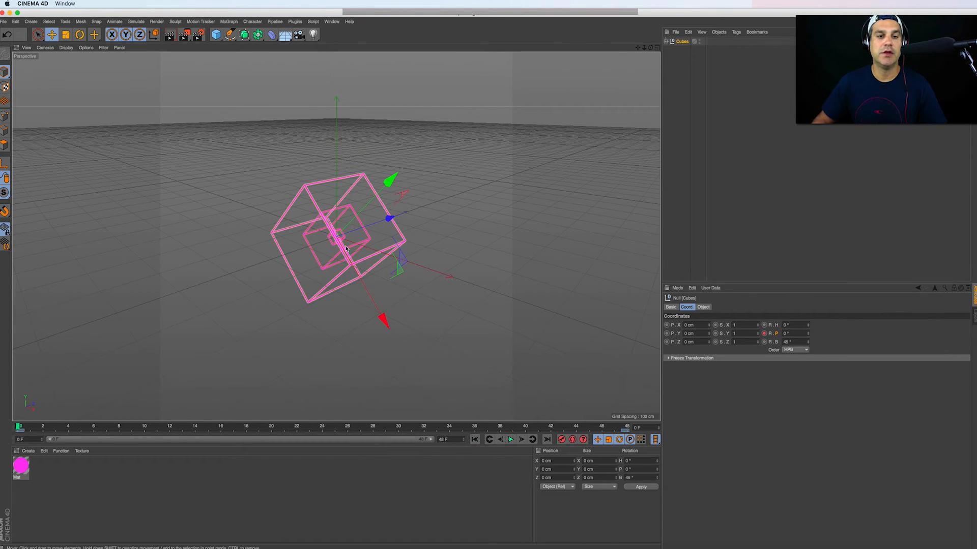
pyautogui.click(666, 42)
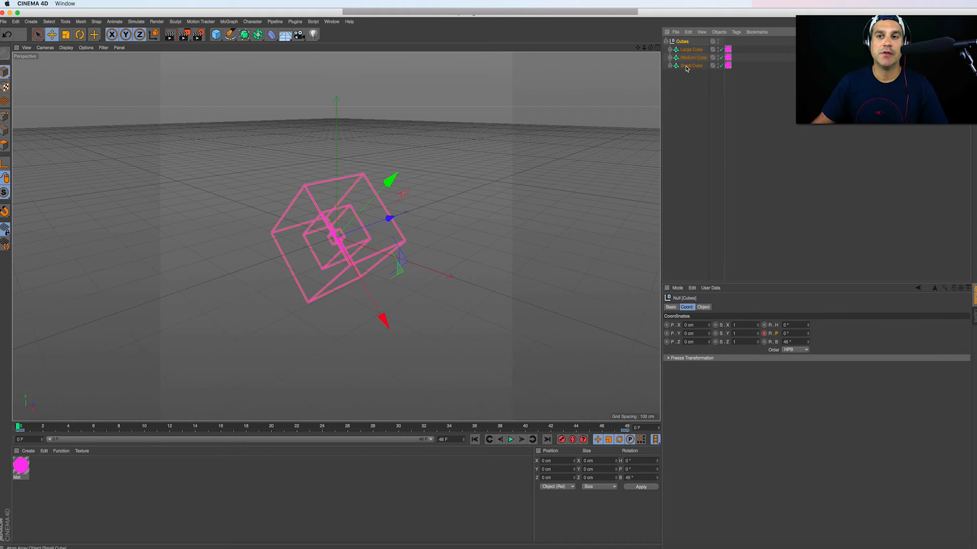
# Check the rotation coordinates of the Large Cube, Medium Cube, Small Cube and their parent null.
pyautogui.click(689, 50)
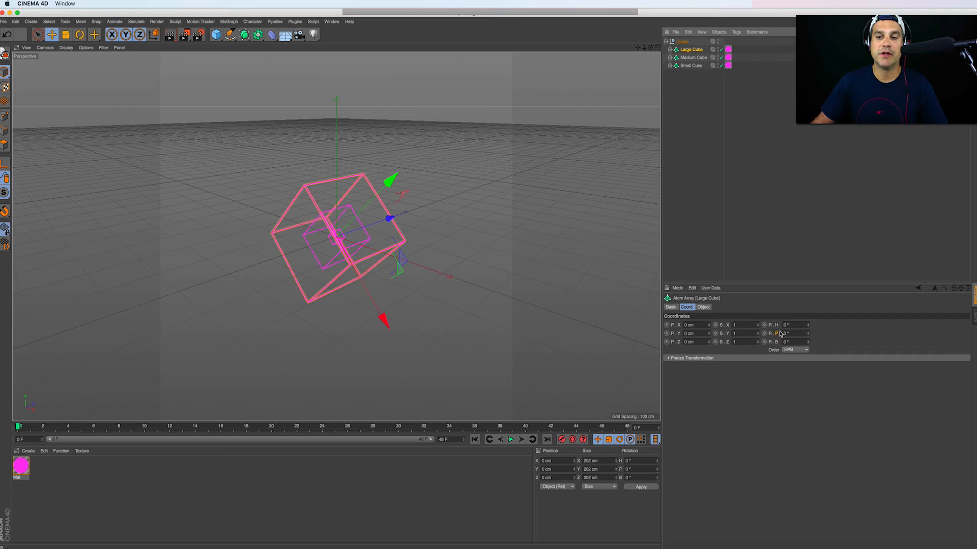
pyautogui.click(693, 58)
pyautogui.click(691, 65)
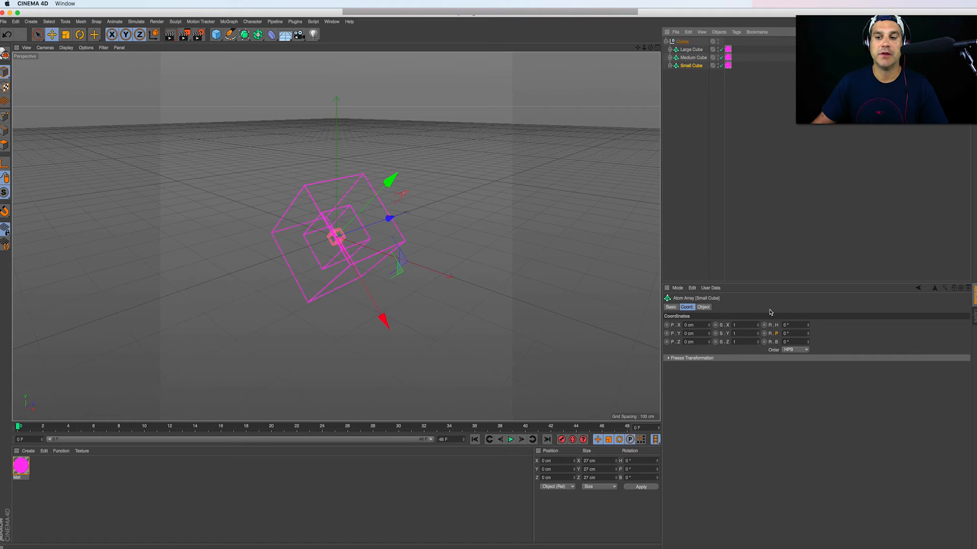
pyautogui.click(679, 42)
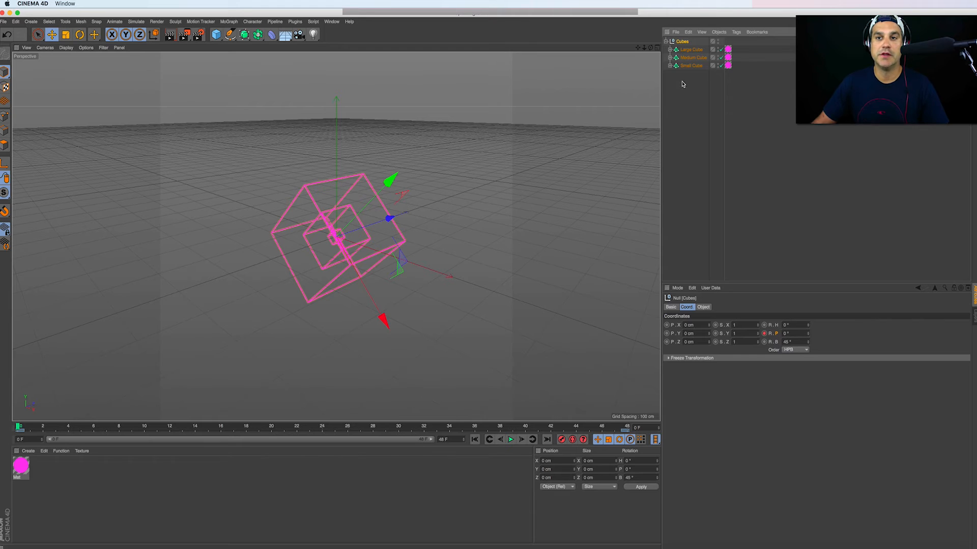
pyautogui.click(689, 50)
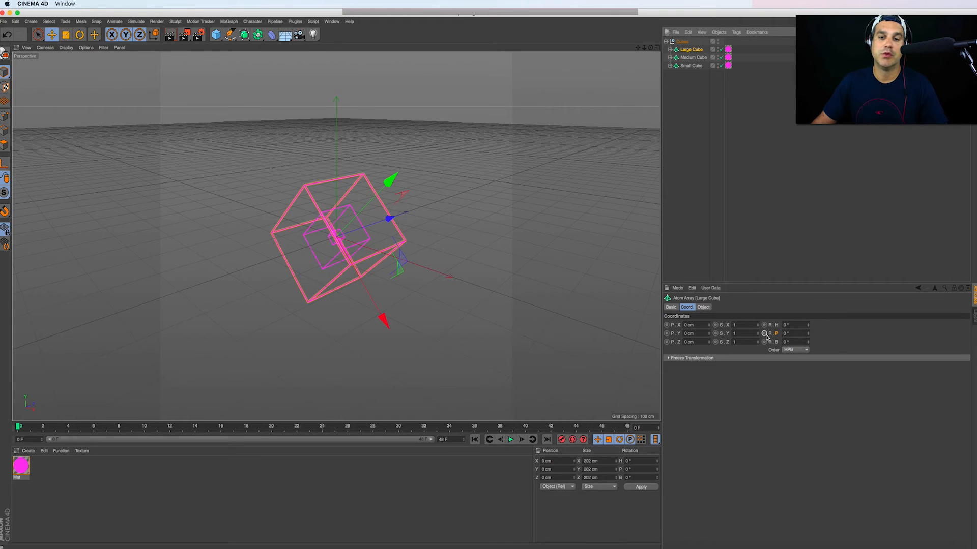
pyautogui.click(691, 66)
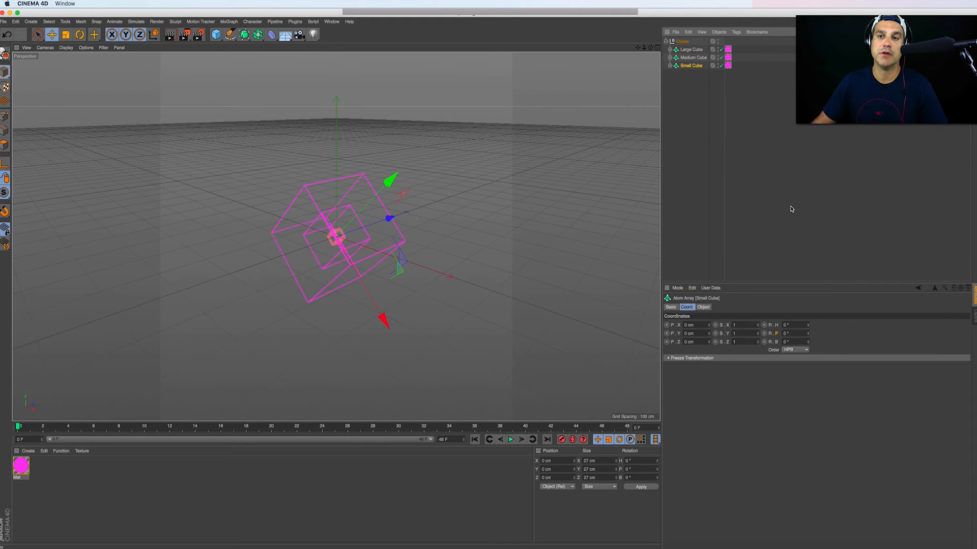
# Key the Medium Cube's pitch rotation (R.P) at 0° on frame 0 and set it to 180° at frame 48.
pyautogui.click(686, 58)
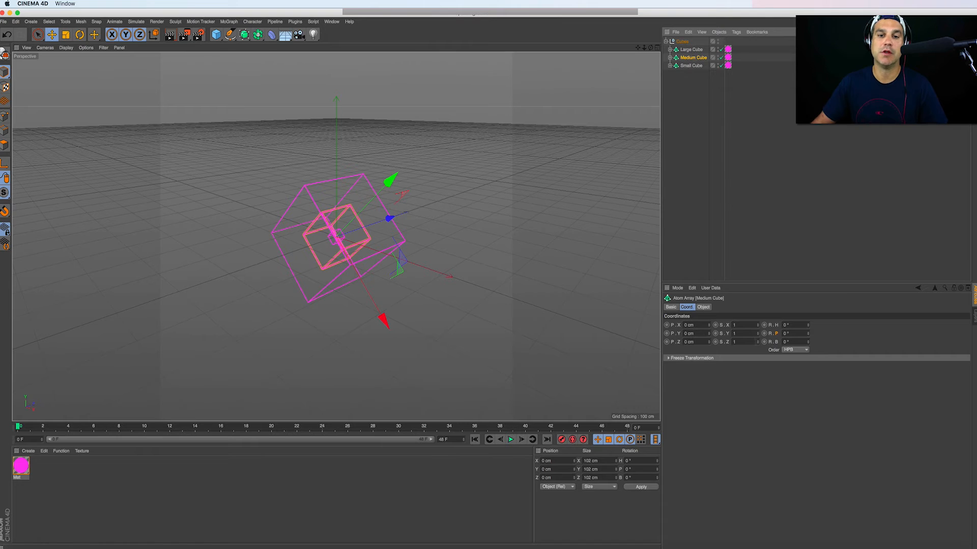
pyautogui.click(765, 333)
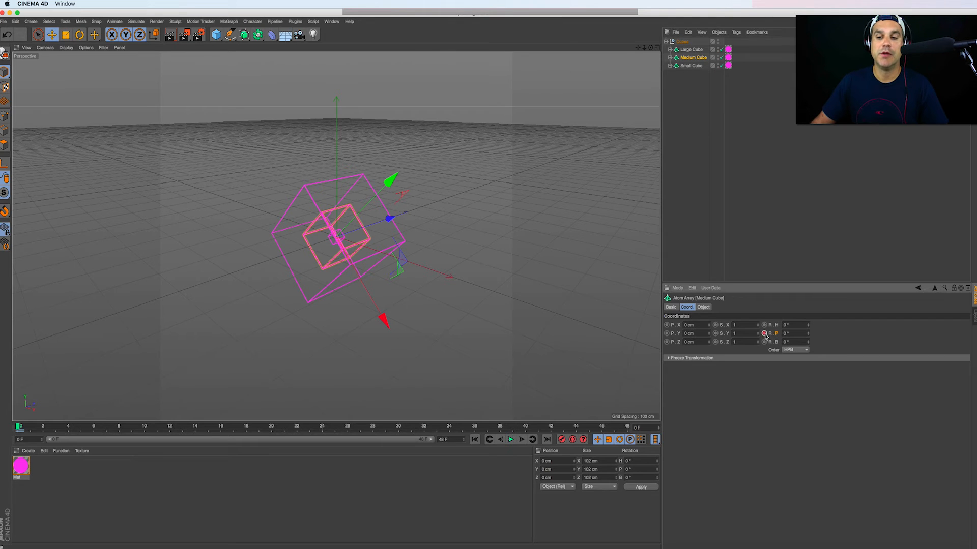
pyautogui.click(639, 429)
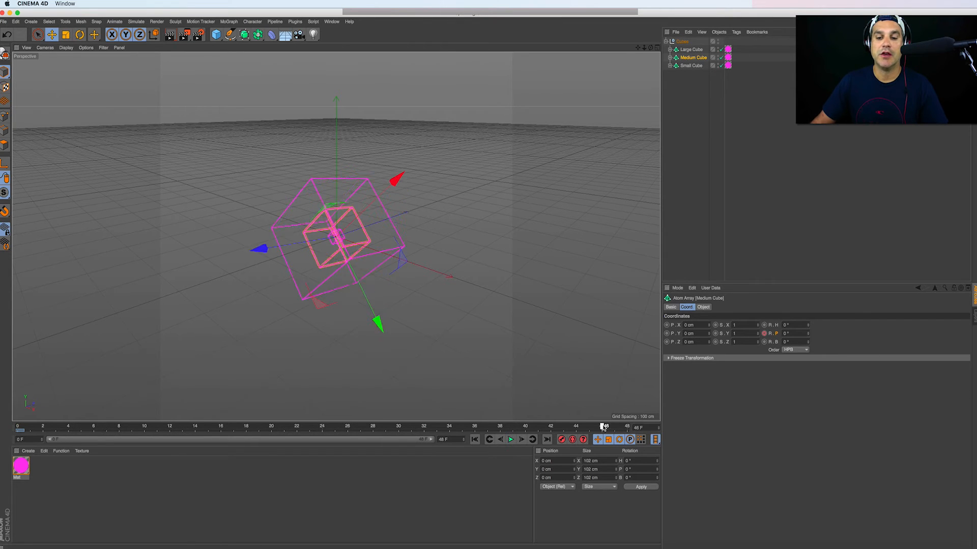
pyautogui.click(786, 333)
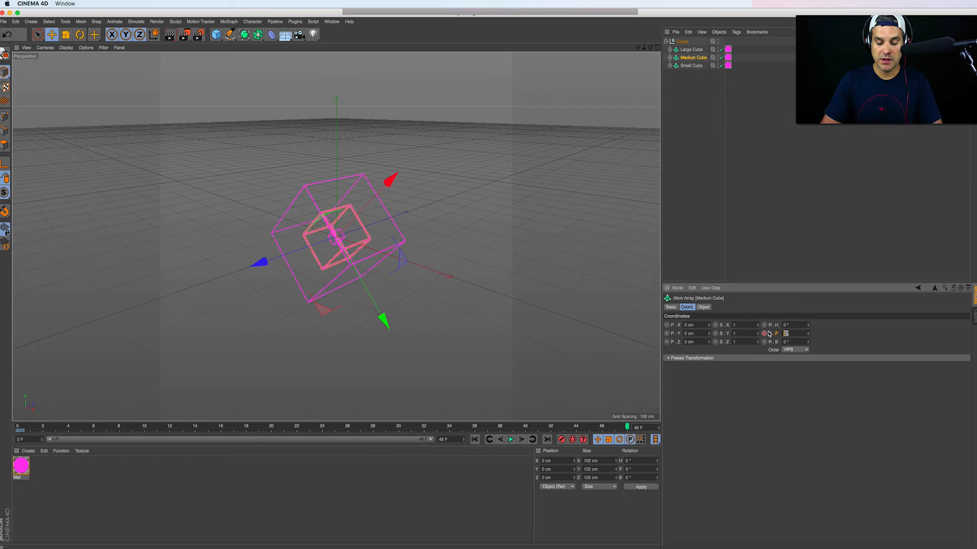
pyautogui.press('Return')
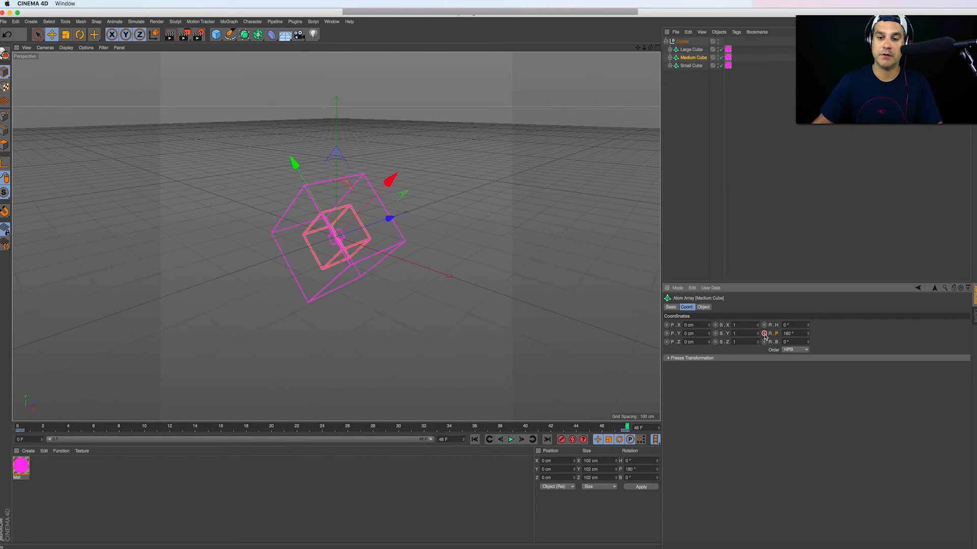
# Show the F-curve of the Medium Cube's pitch rotation and set both keys to Linear interpolation.
pyautogui.rightClick(765, 335)
pyautogui.moveTo(786, 339)
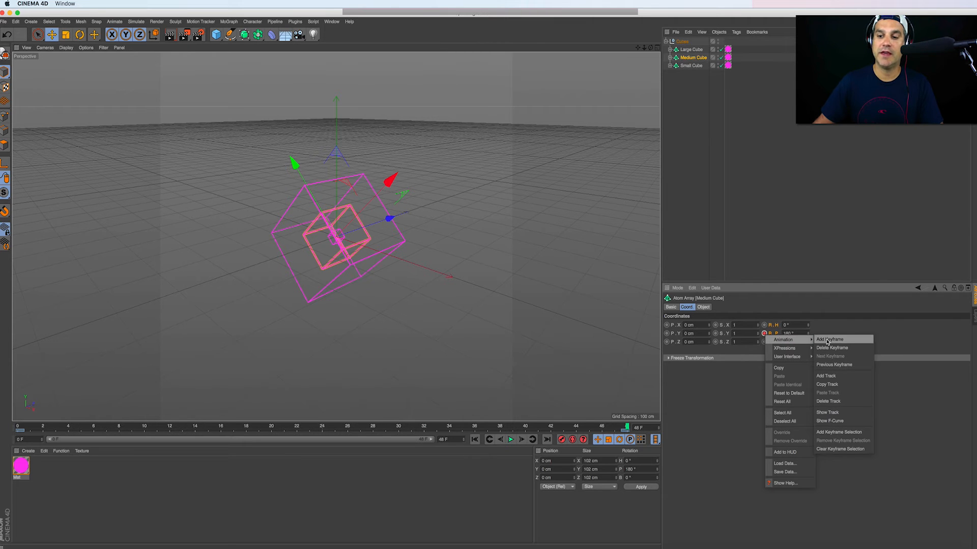
pyautogui.click(844, 422)
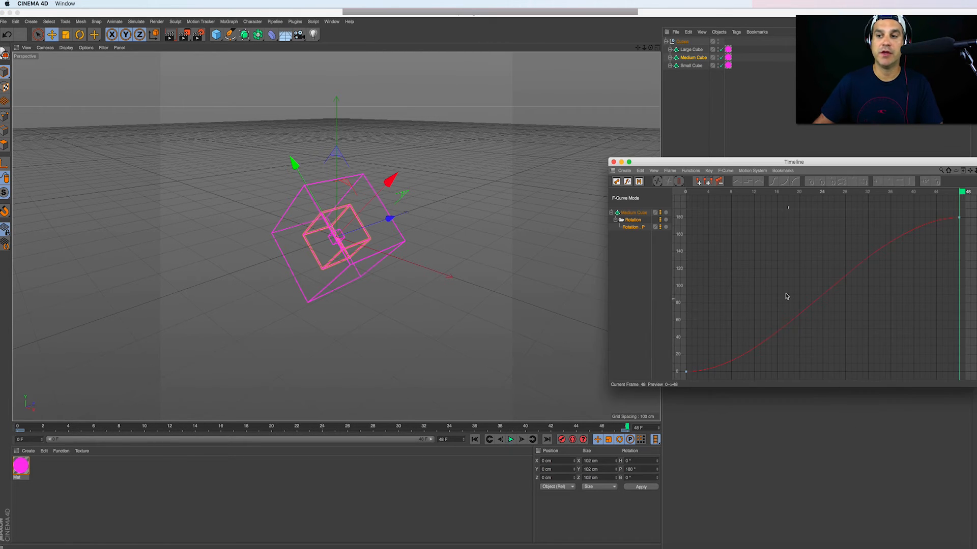
pyautogui.moveTo(967, 213); pyautogui.dragTo(672, 384)
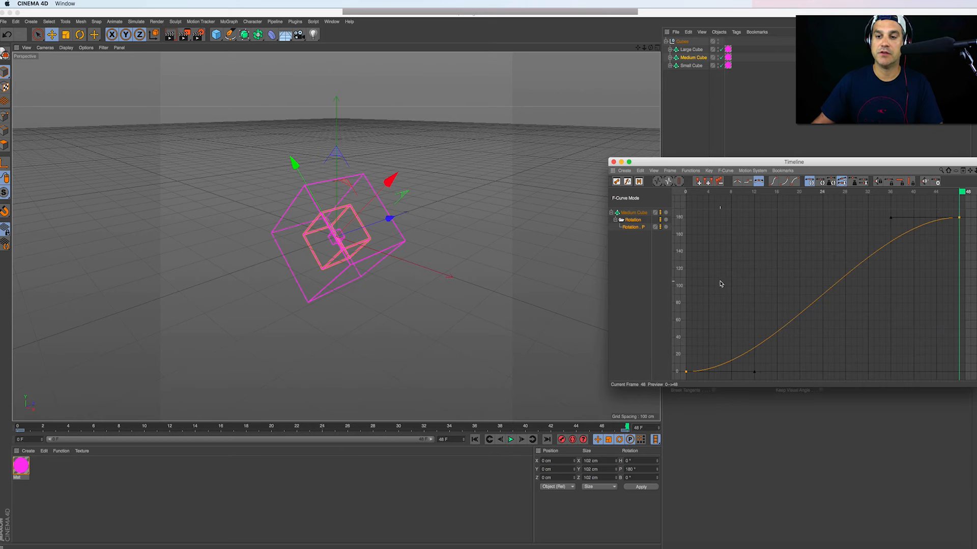
pyautogui.click(738, 185)
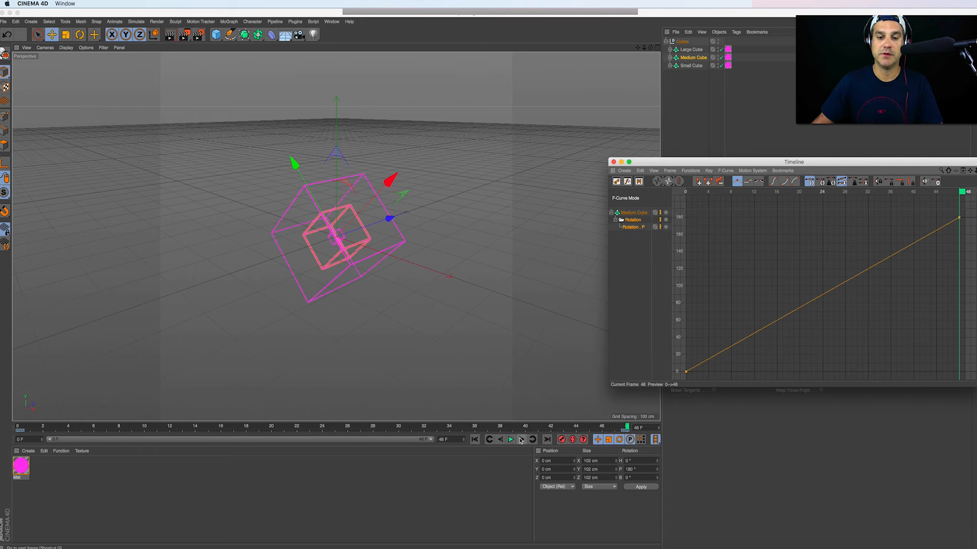
# Play the animation to review the Medium Cube's spin, move the timeline window aside and stop the playback.
pyautogui.click(510, 440)
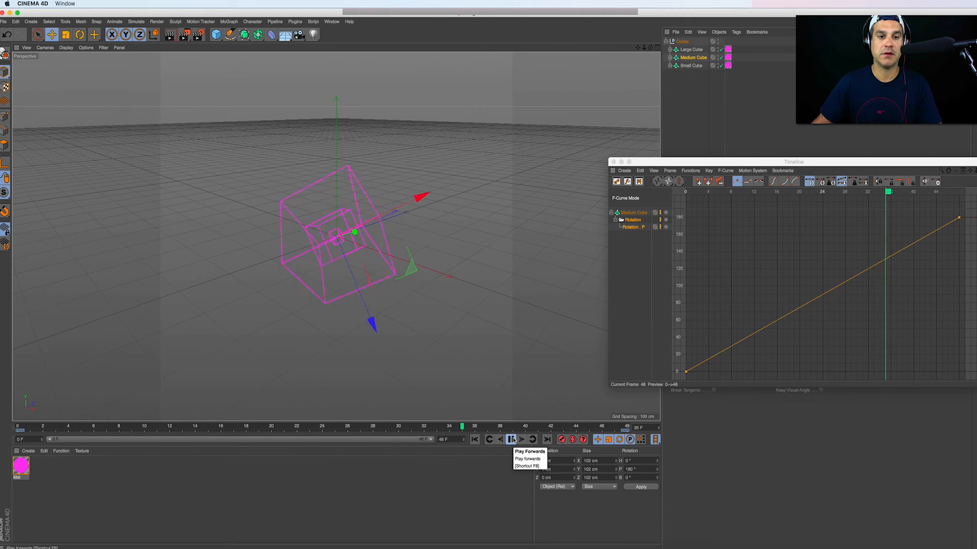
pyautogui.click(518, 312)
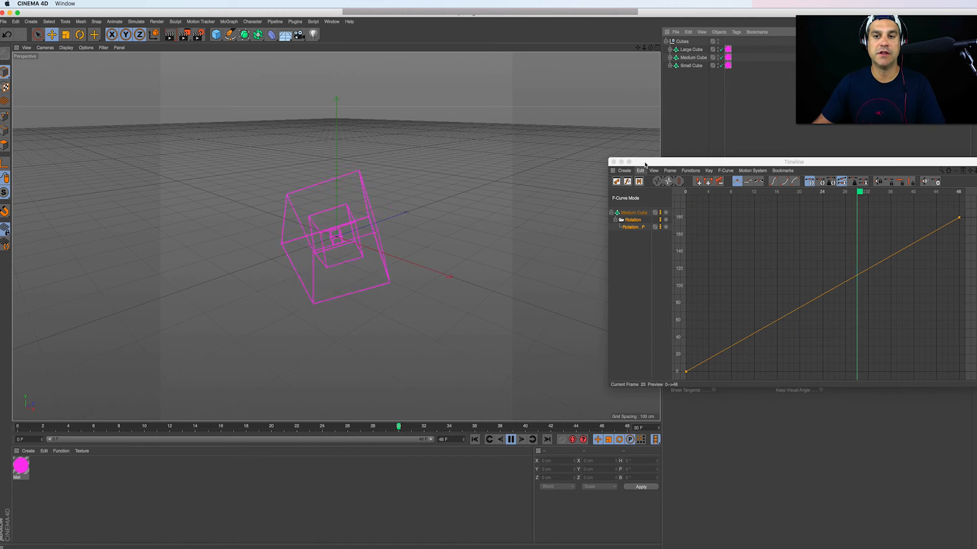
pyautogui.moveTo(646, 165); pyautogui.dragTo(902, 213)
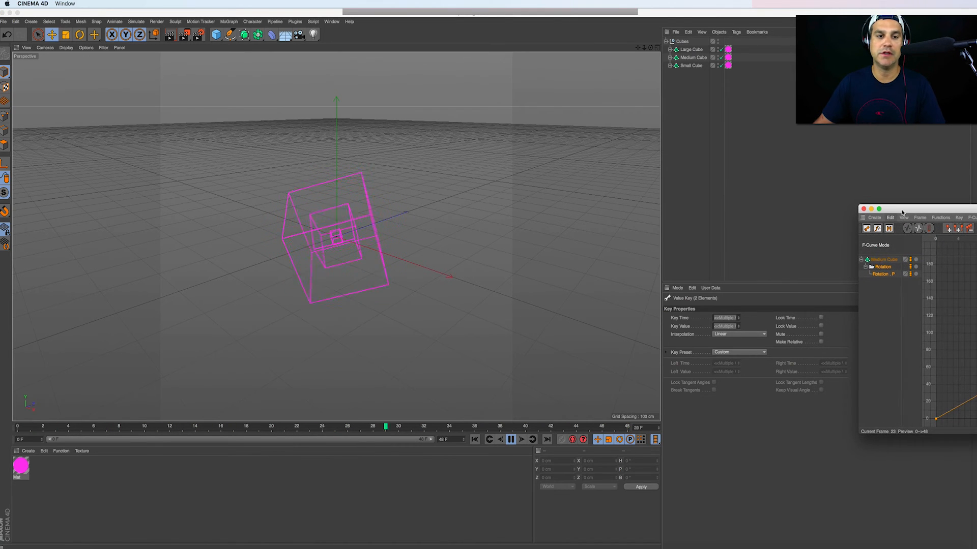
pyautogui.click(691, 65)
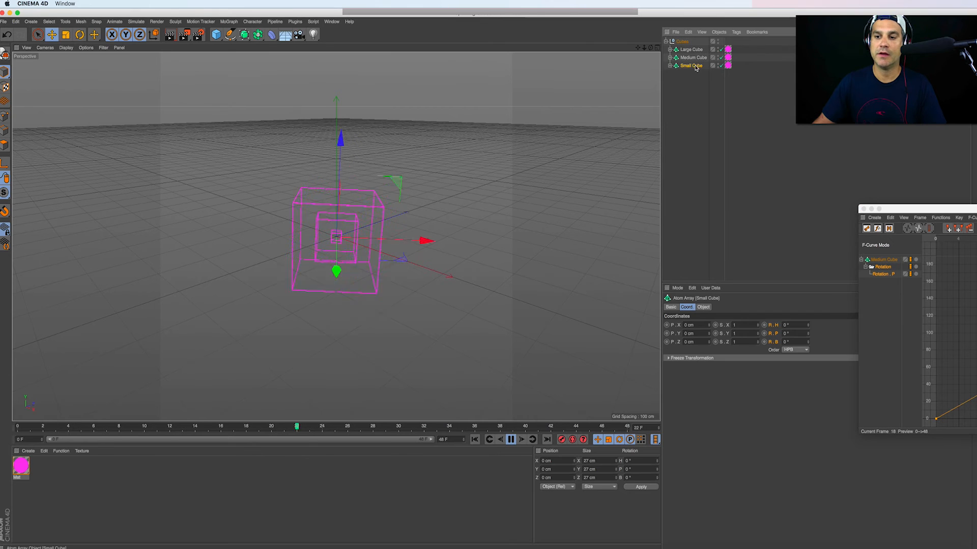
pyautogui.click(511, 441)
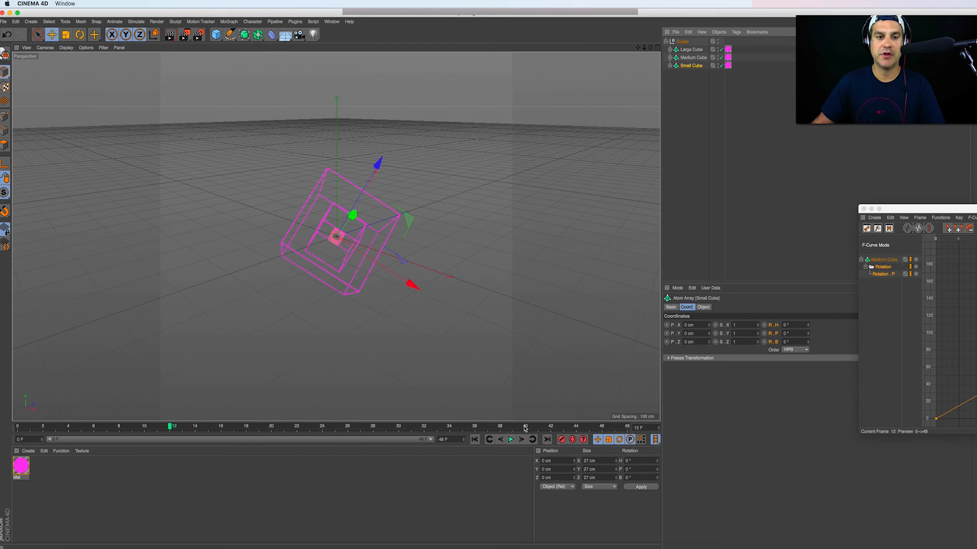
# Set the Medium Cube's pitch rotation (R.P) key at frame 48 to 90°, keying only that channel, and play the animation.
pyautogui.moveTo(525, 429); pyautogui.dragTo(718, 434)
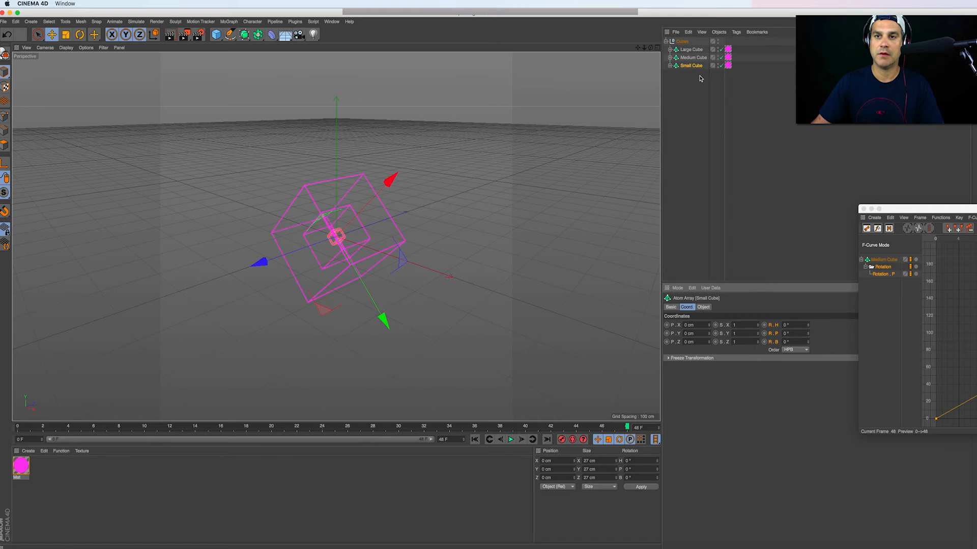
pyautogui.click(693, 58)
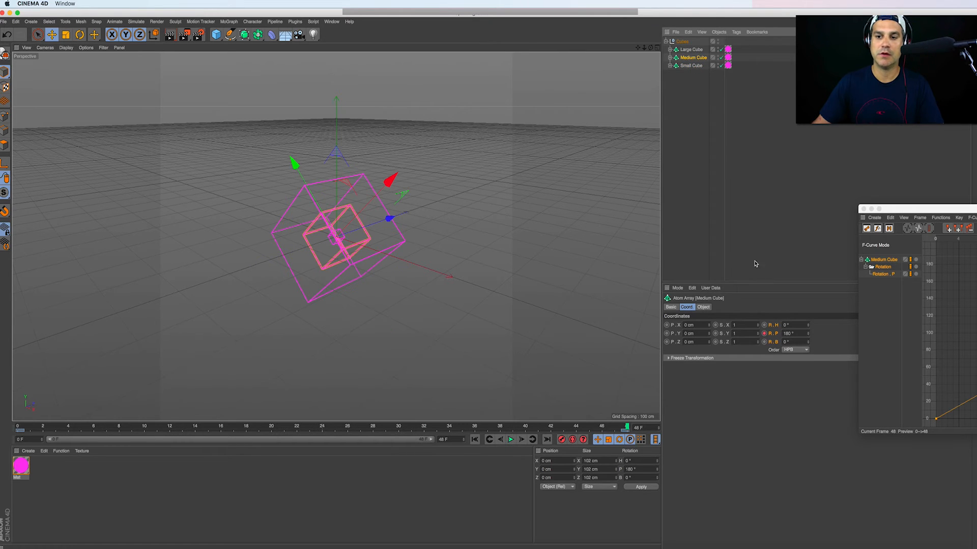
pyautogui.click(789, 333)
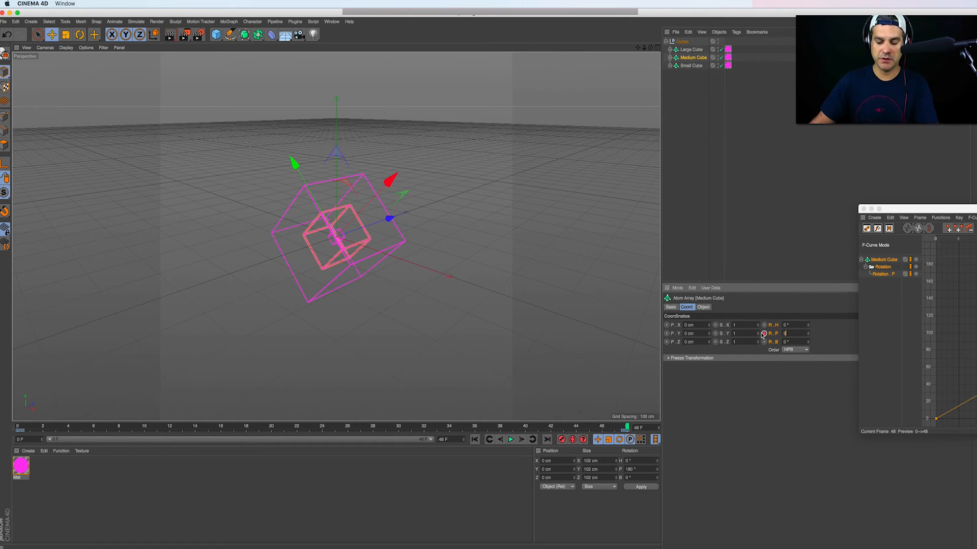
pyautogui.press('Return')
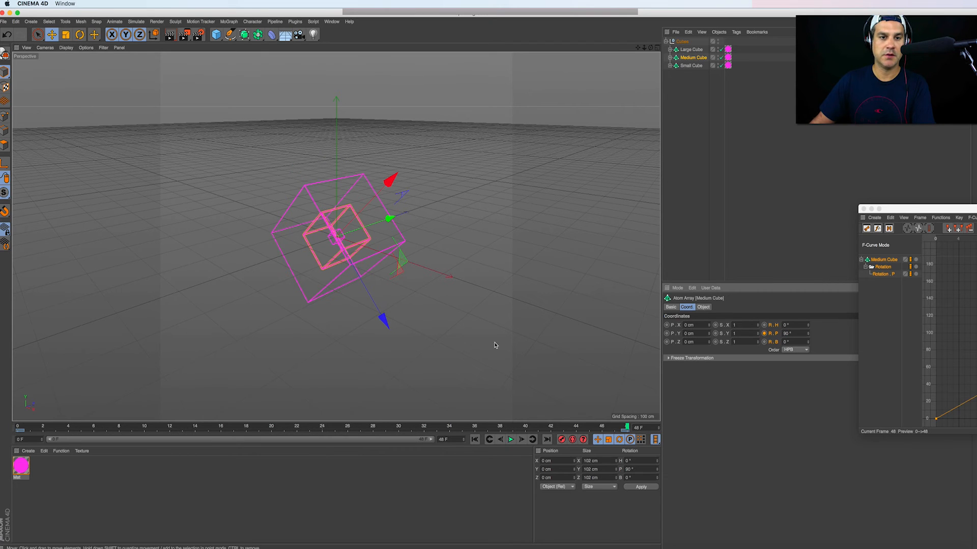
pyautogui.click(765, 333)
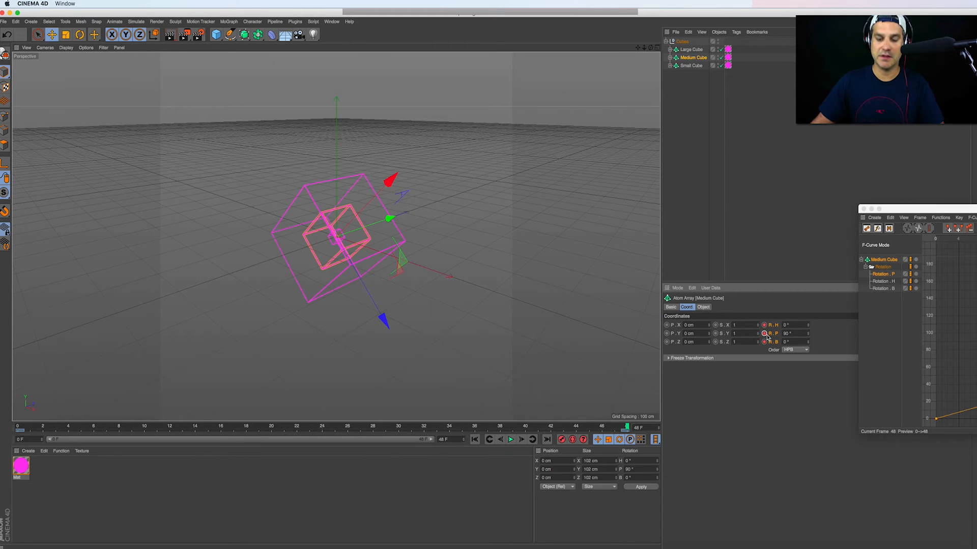
pyautogui.press('super+z')
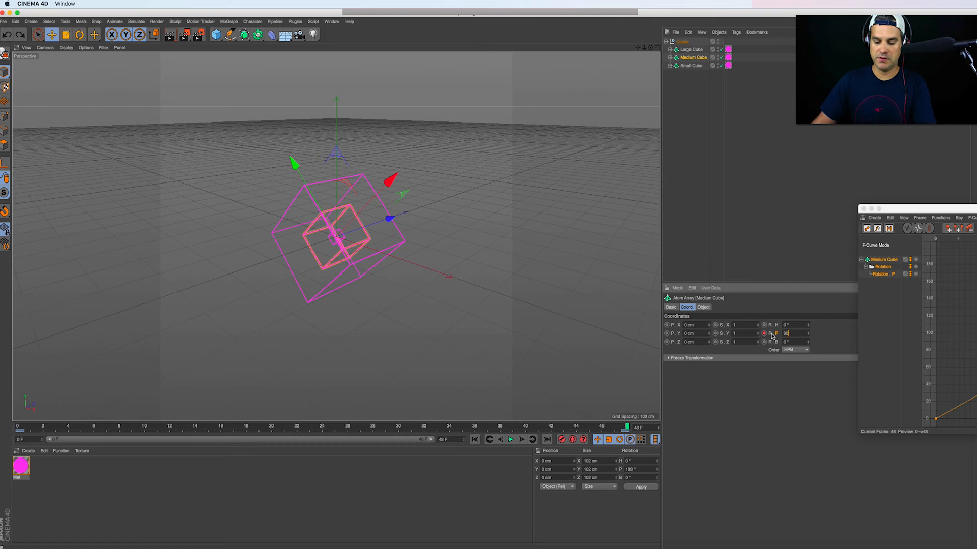
pyautogui.press('Return')
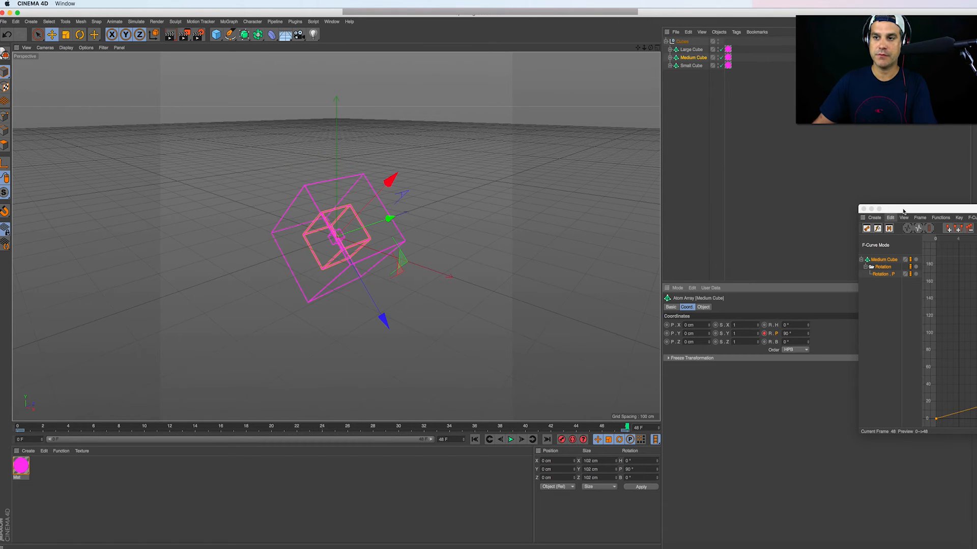
pyautogui.moveTo(903, 211); pyautogui.dragTo(788, 377)
pyautogui.click(511, 440)
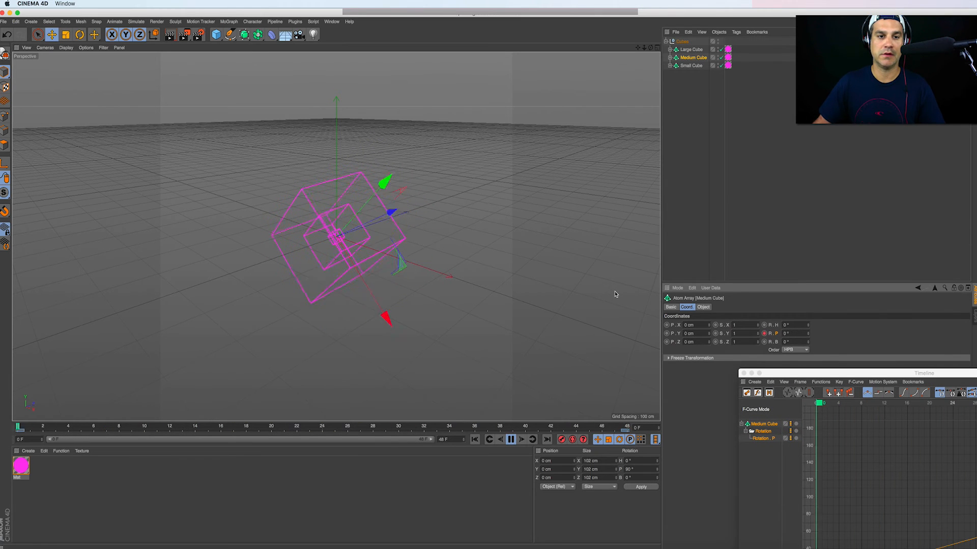
# Key the Small Cube's pitch rotation (R.P) at 0° on frame 0 and set it to 90° at frame 48.
pyautogui.click(690, 66)
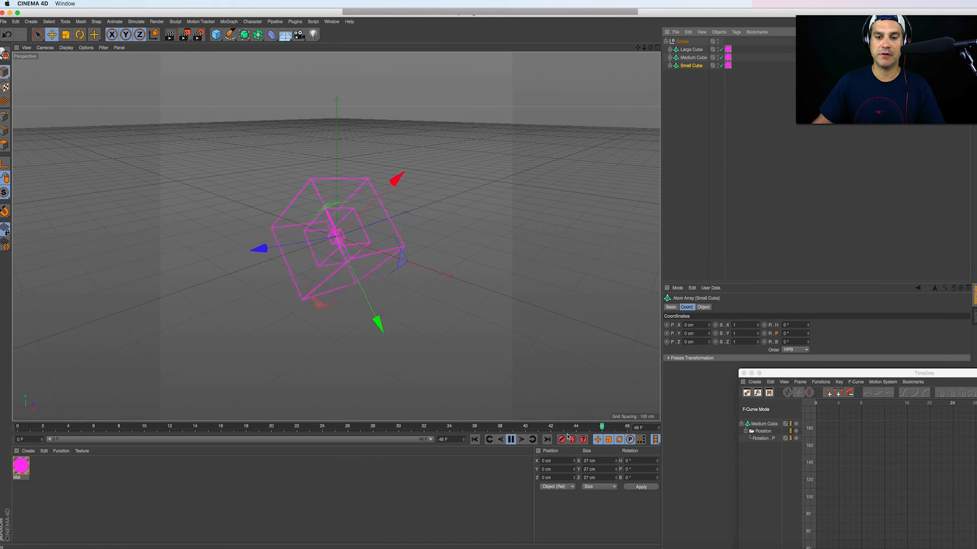
pyautogui.click(509, 440)
pyautogui.click(473, 441)
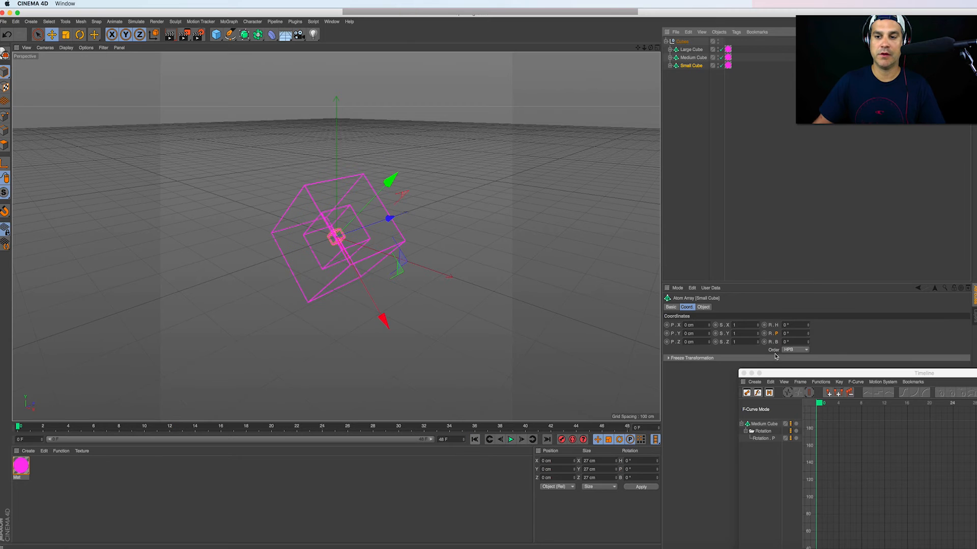
pyautogui.click(764, 334)
pyautogui.click(657, 433)
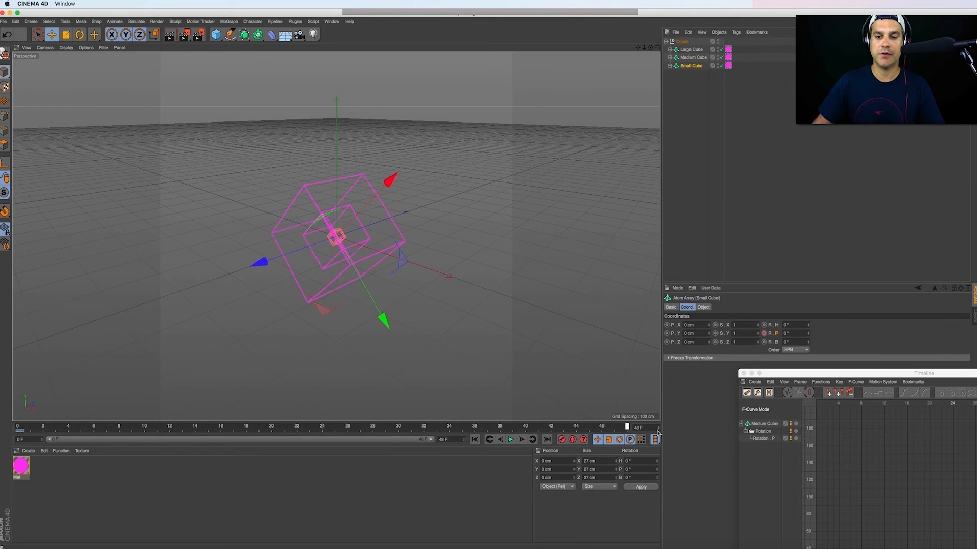
pyautogui.click(786, 333)
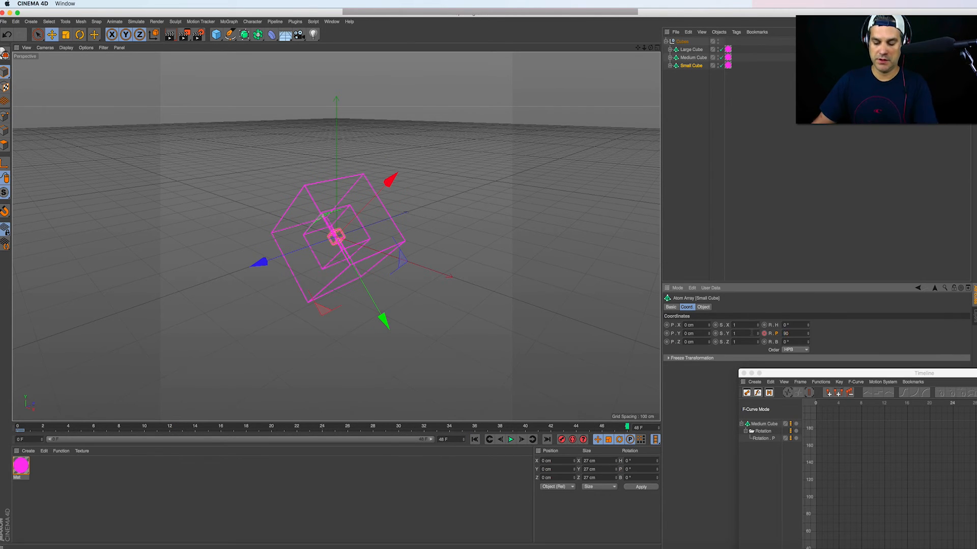
pyautogui.write('90')
pyautogui.press('Return')
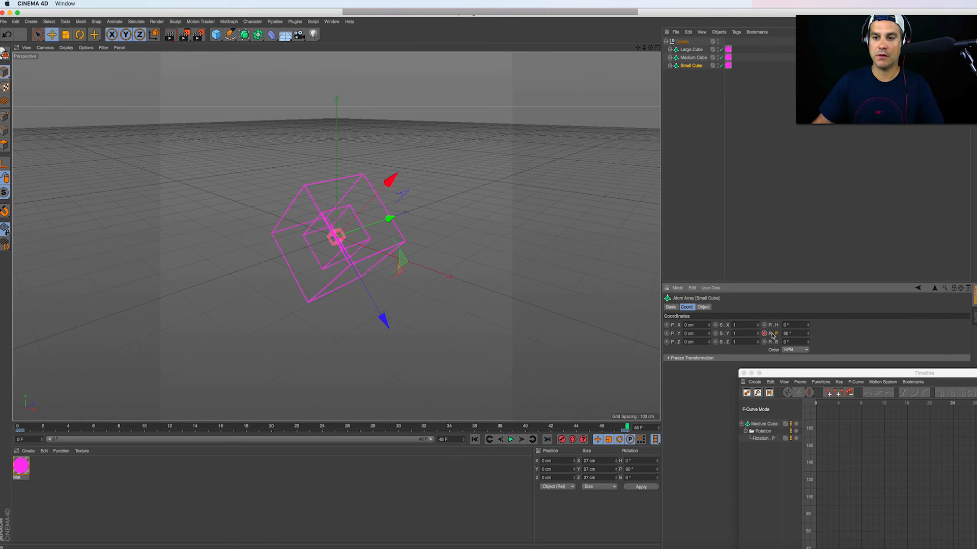
# Show the F-curve of the Small Cube's pitch rotation, set both keys to Linear interpolation and move the timeline window aside.
pyautogui.rightClick(773, 336)
pyautogui.moveTo(803, 340)
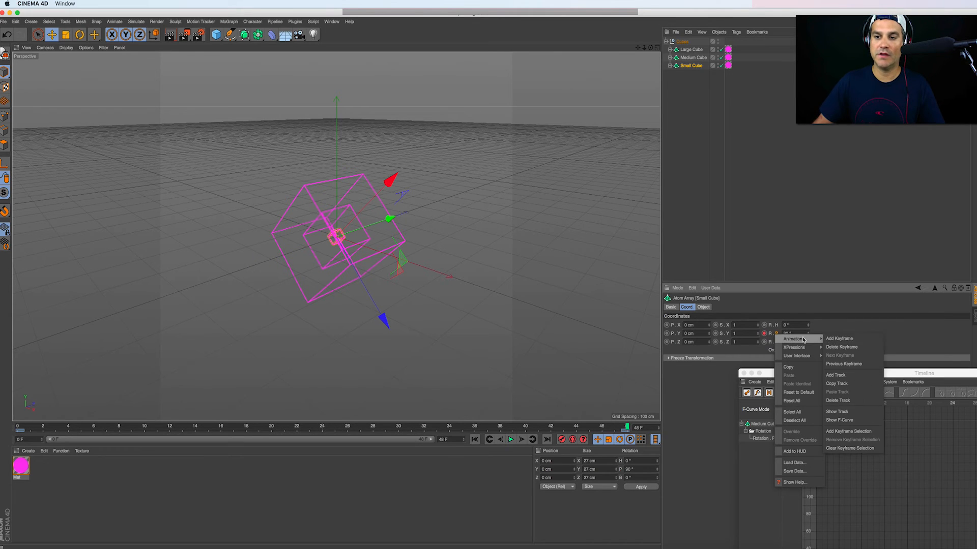
pyautogui.click(845, 414)
pyautogui.moveTo(850, 375); pyautogui.dragTo(571, 169)
pyautogui.moveTo(822, 219); pyautogui.dragTo(518, 391)
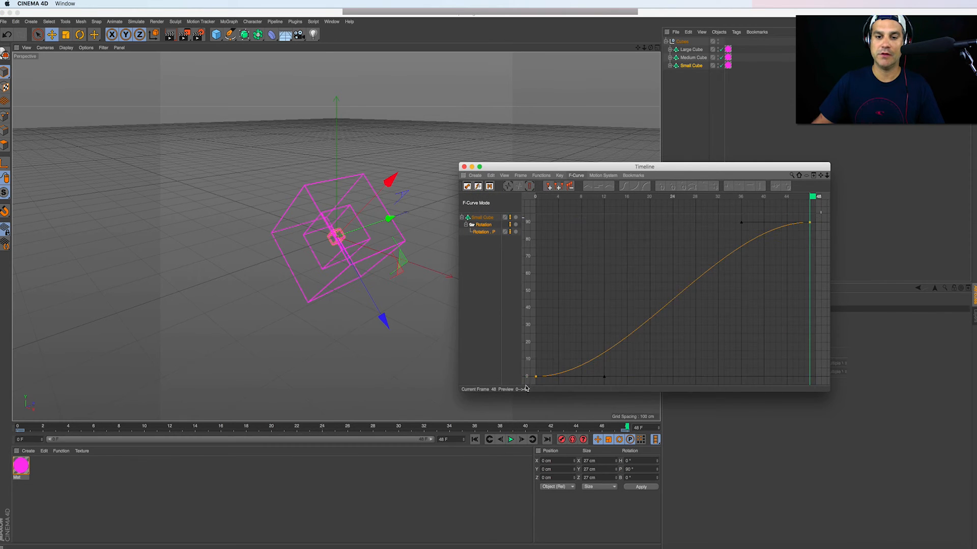
pyautogui.click(588, 187)
pyautogui.moveTo(516, 166); pyautogui.dragTo(798, 224)
# Play the animation with nothing selected to review all three spinning cubes, stop the playback and return to frame 0.
pyautogui.click(511, 440)
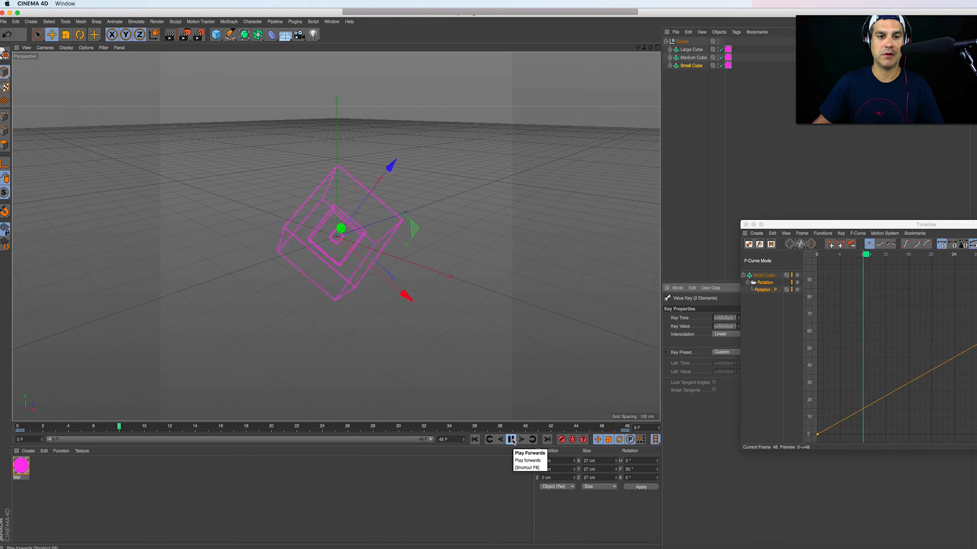
pyautogui.click(684, 228)
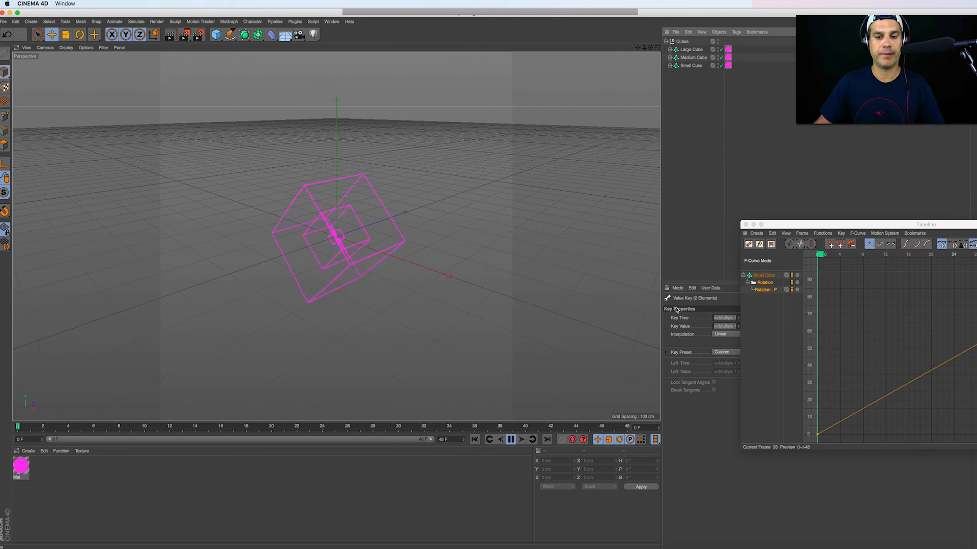
pyautogui.click(512, 441)
pyautogui.moveTo(533, 431); pyautogui.dragTo(49, 470)
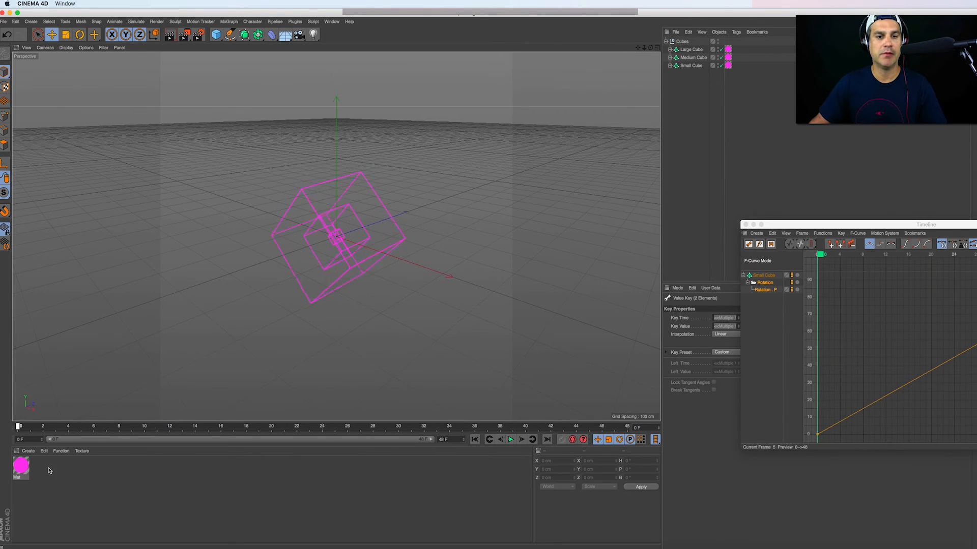
# Set the Medium Cube's pitch rotation (R.P) key at frame 48 to -90°.
pyautogui.click(698, 58)
pyautogui.moveTo(801, 224); pyautogui.dragTo(852, 384)
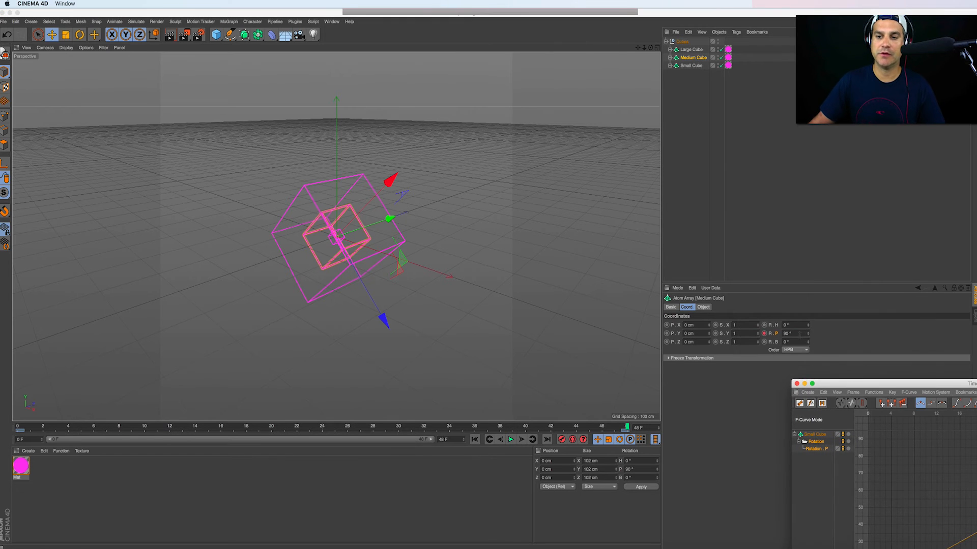
pyautogui.click(787, 333)
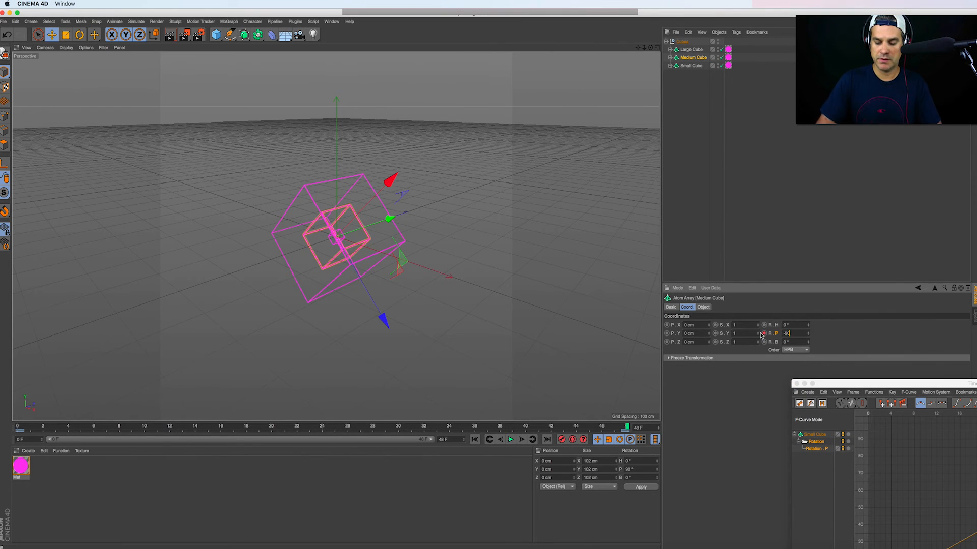
pyautogui.write('-90')
pyautogui.press('Return')
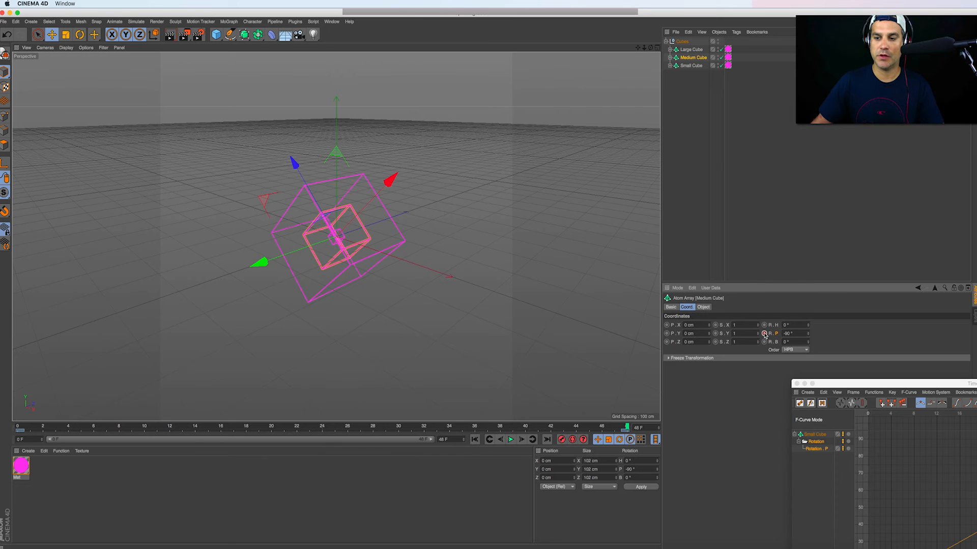
# Show the F-curve of the Medium Cube's pitch rotation and play the animation to check its reversed spin.
pyautogui.rightClick(777, 338)
pyautogui.moveTo(801, 338)
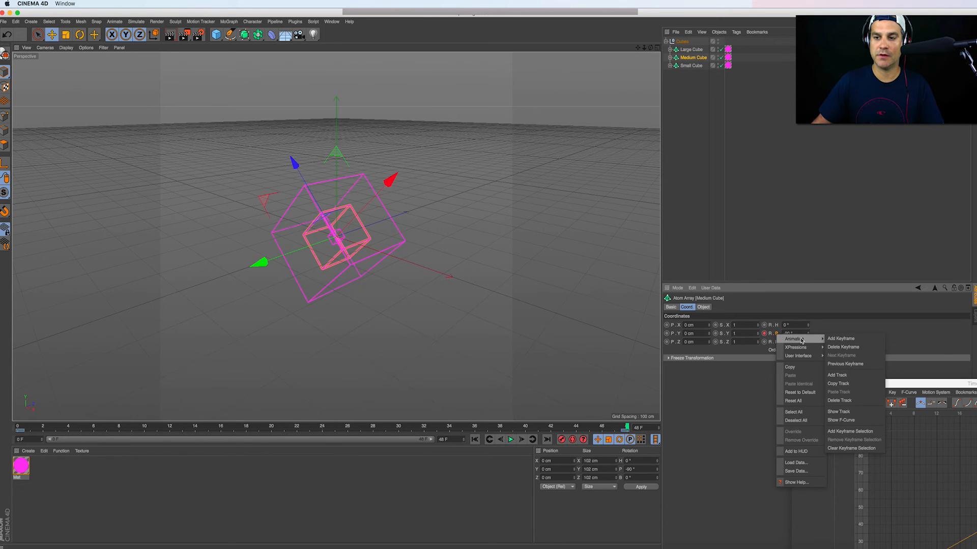
pyautogui.click(859, 420)
pyautogui.moveTo(620, 233); pyautogui.dragTo(800, 358)
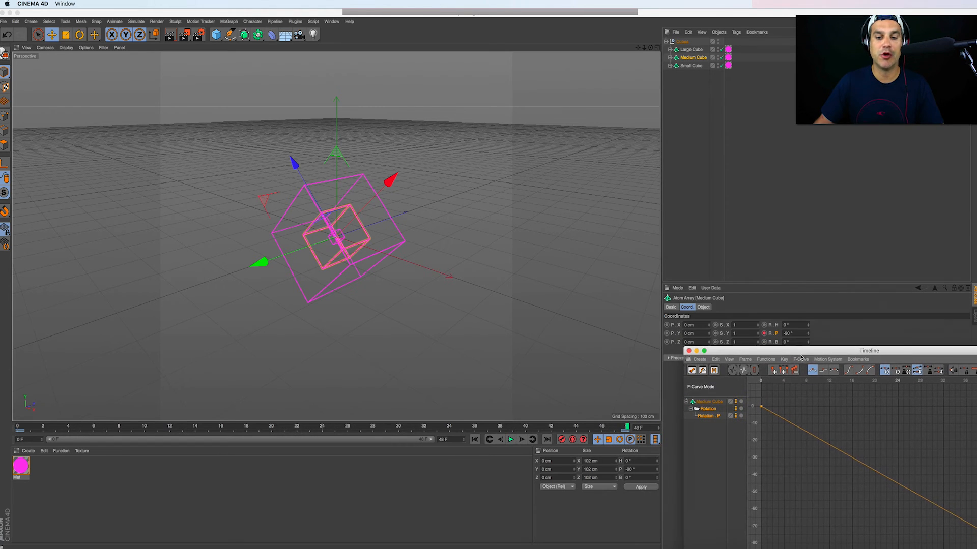
pyautogui.click(512, 441)
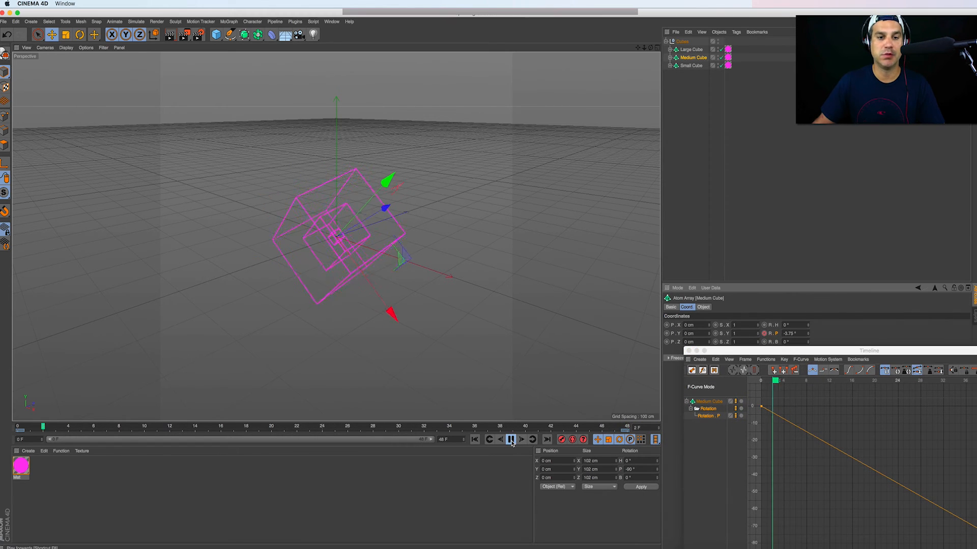
pyautogui.click(696, 252)
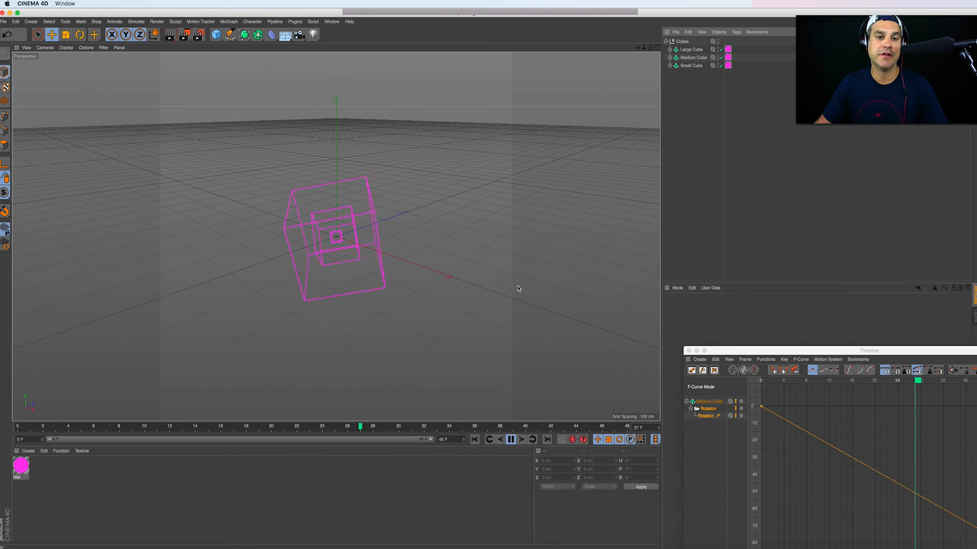
# Stop the playback and set the Small Cube's pitch rotation (R.P) key at frame 48 to -90°.
pyautogui.click(696, 66)
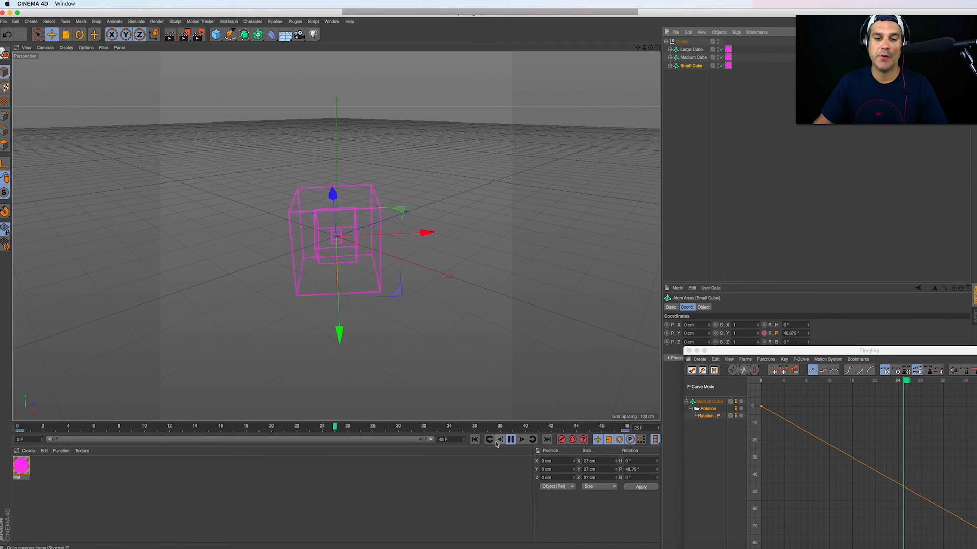
pyautogui.click(511, 440)
pyautogui.click(547, 440)
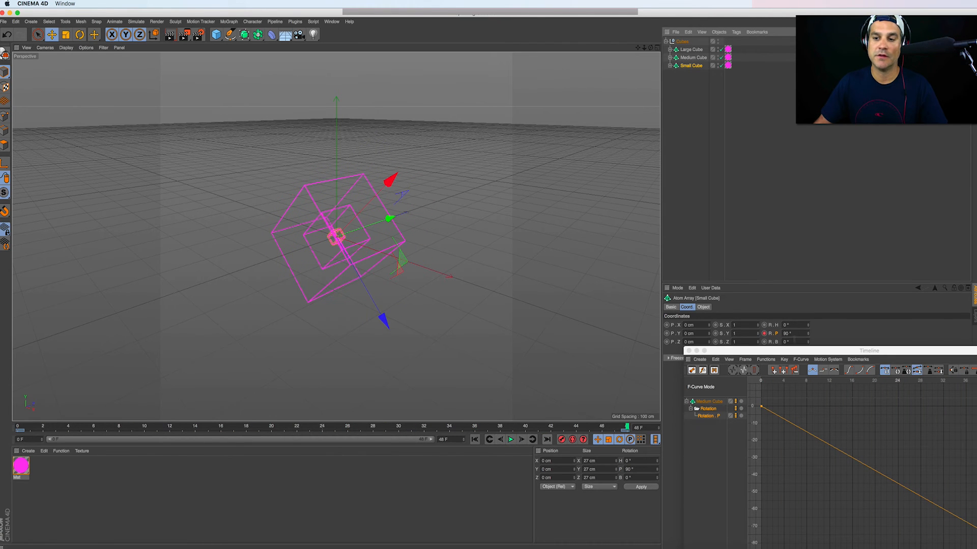
pyautogui.click(791, 333)
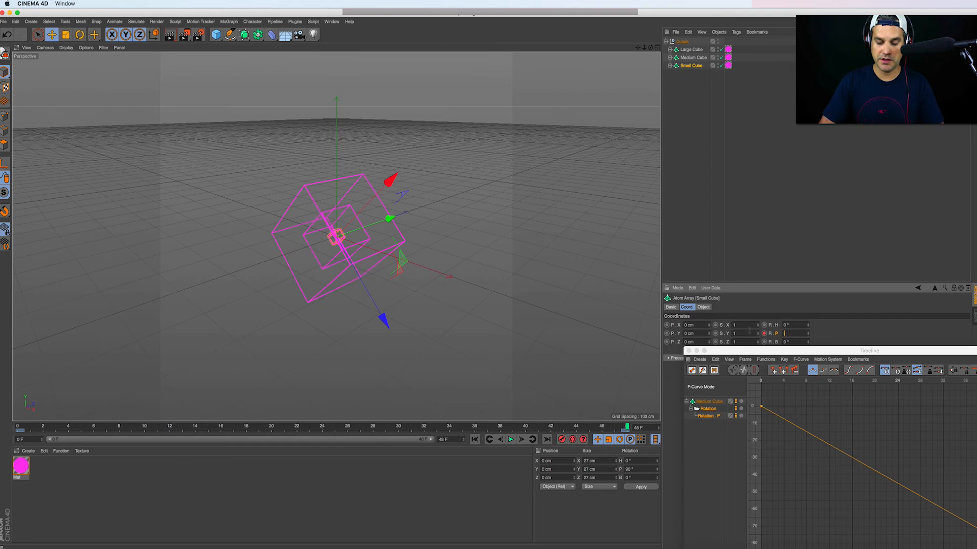
pyautogui.write('-90')
pyautogui.press('Return')
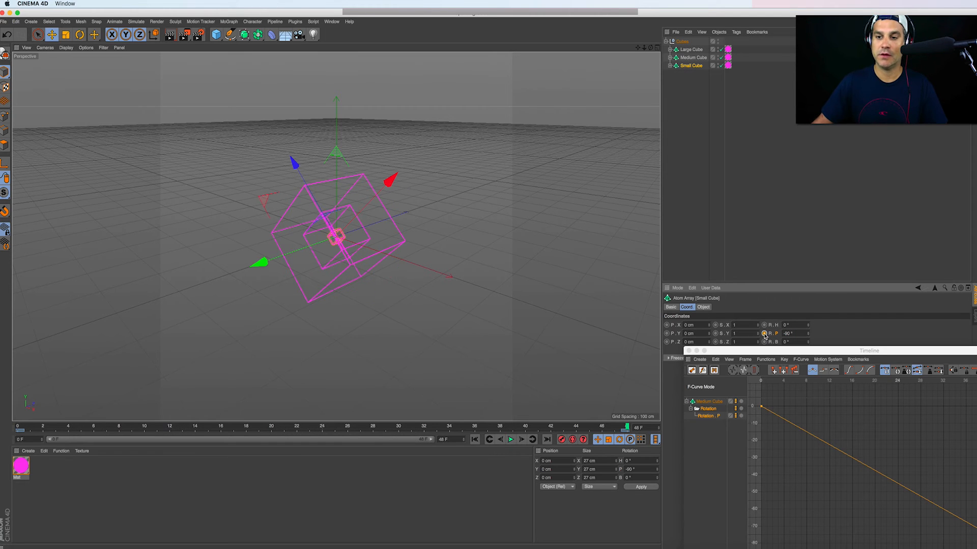
# Play the animation with nothing selected to check the Small Cube's reversed spin, and stop the playback.
pyautogui.click(511, 440)
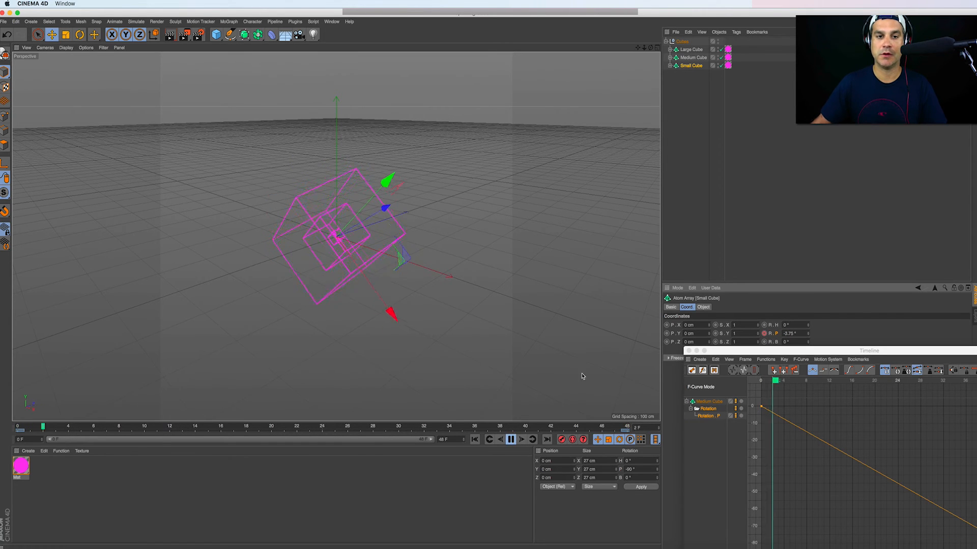
pyautogui.click(694, 225)
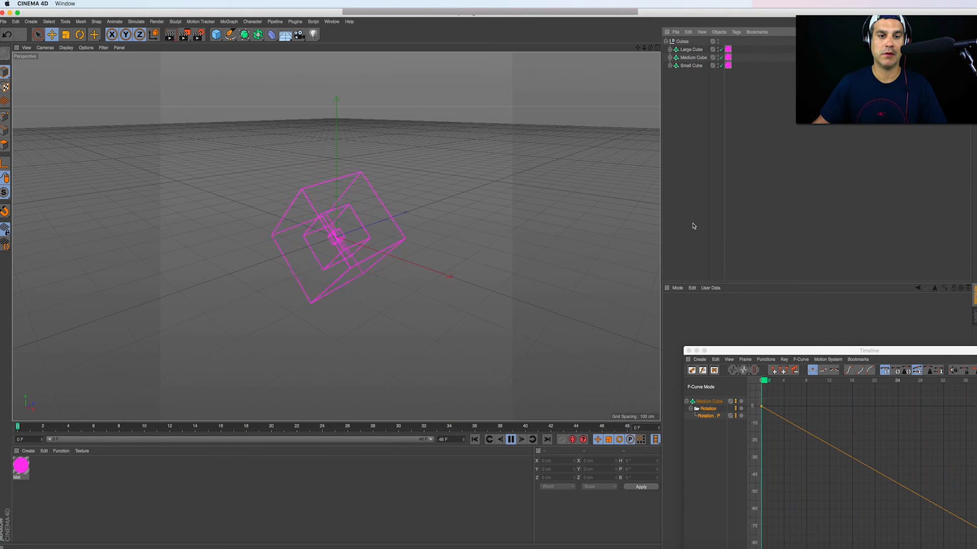
pyautogui.press('F8')
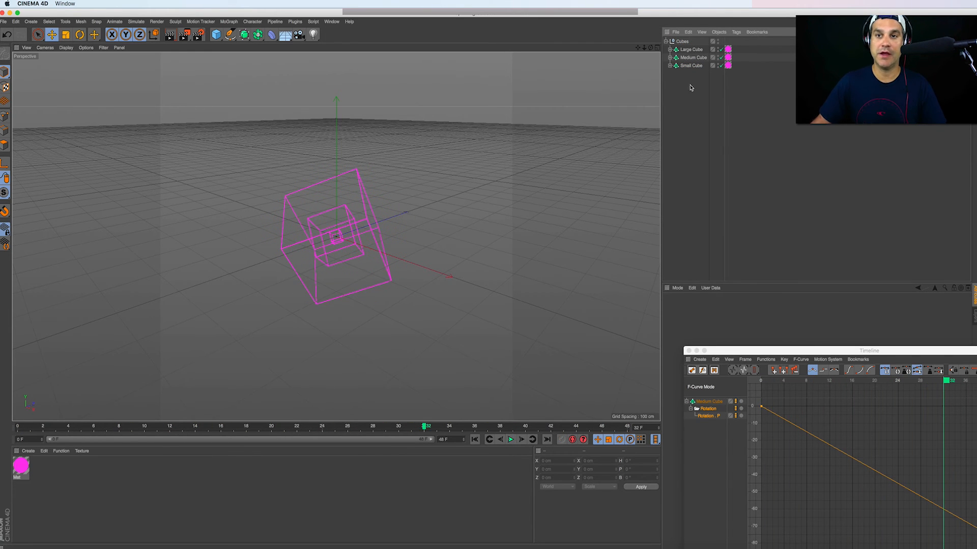
# Set the Small Cube's pitch rotation (R.P) key at frame 48 to 90° and play the animation with nothing selected.
pyautogui.click(691, 66)
pyautogui.moveTo(747, 352); pyautogui.dragTo(766, 373)
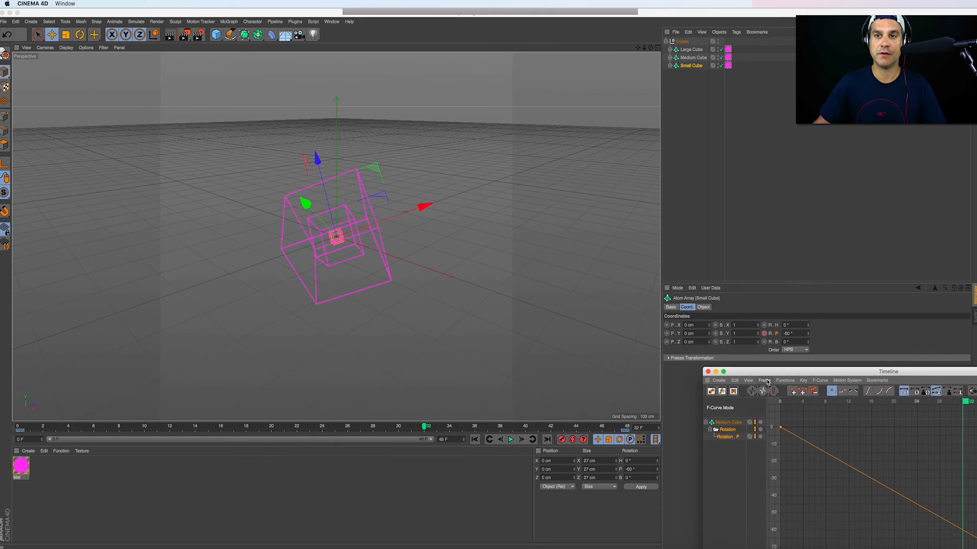
pyautogui.press('super+z')
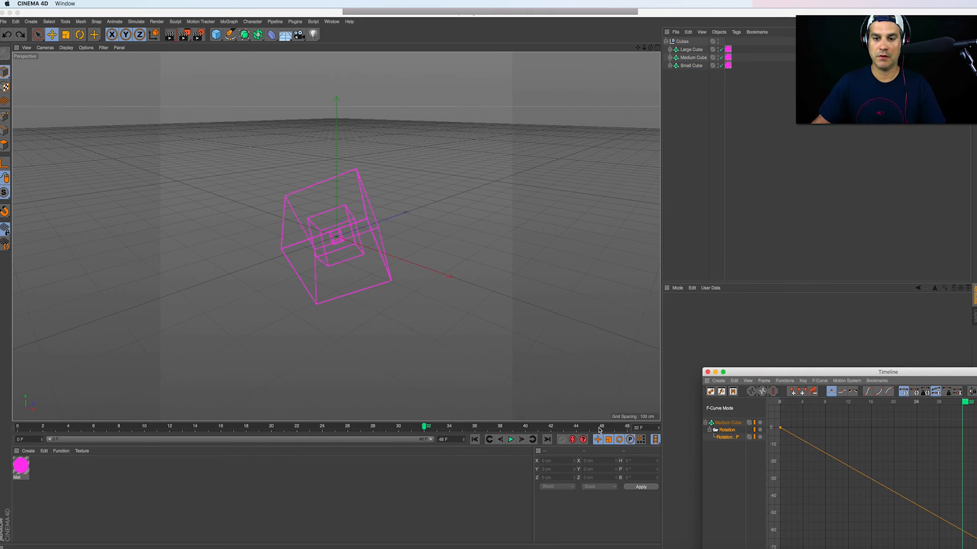
pyautogui.moveTo(599, 429); pyautogui.dragTo(649, 433)
pyautogui.click(688, 65)
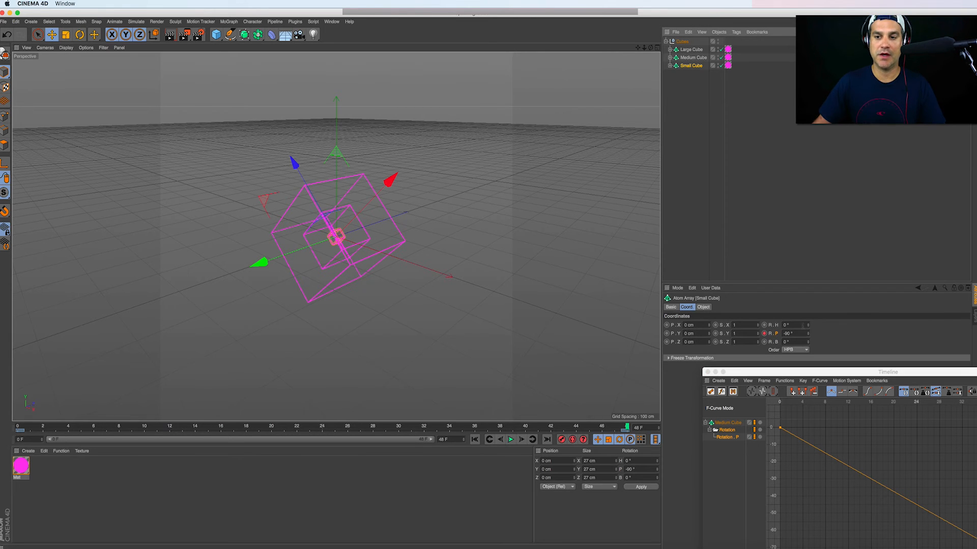
pyautogui.click(789, 333)
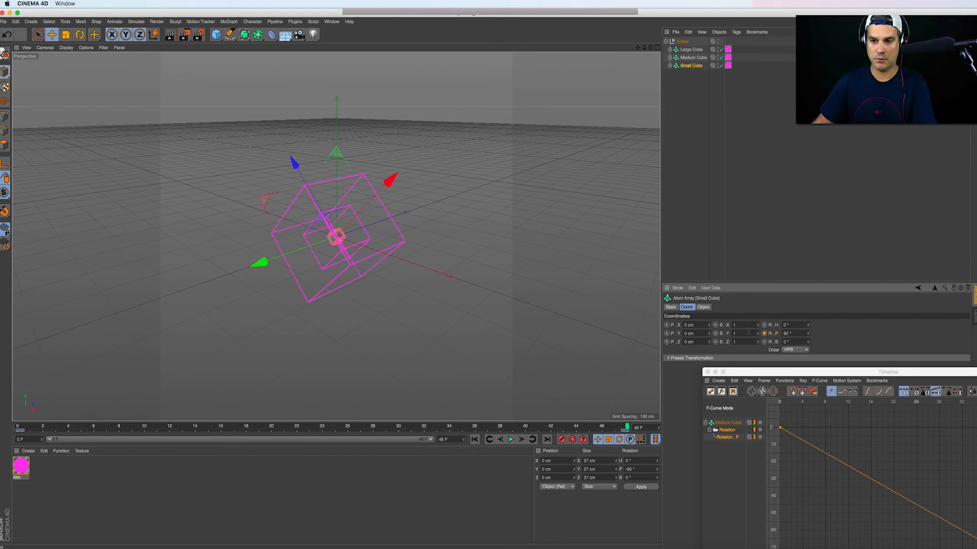
pyautogui.press('Return')
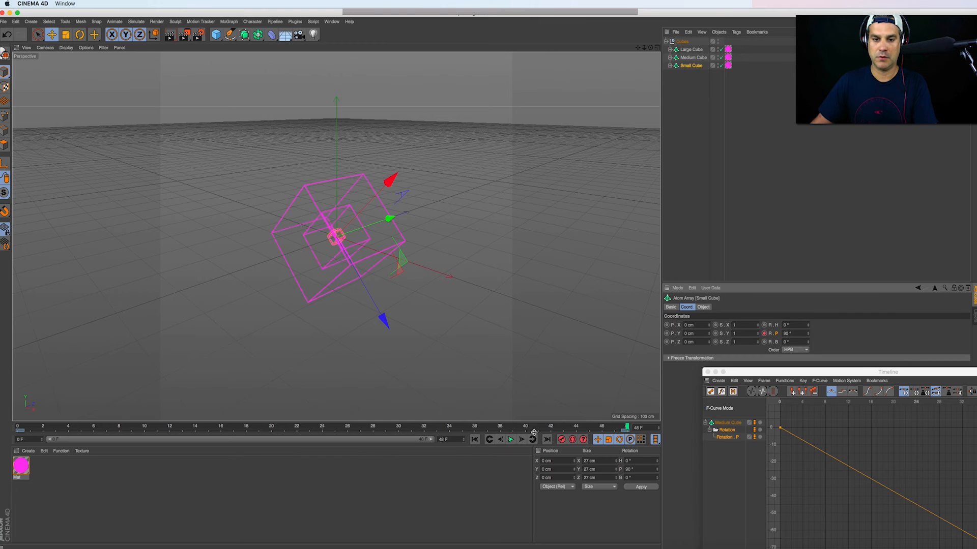
pyautogui.click(511, 440)
pyautogui.click(696, 245)
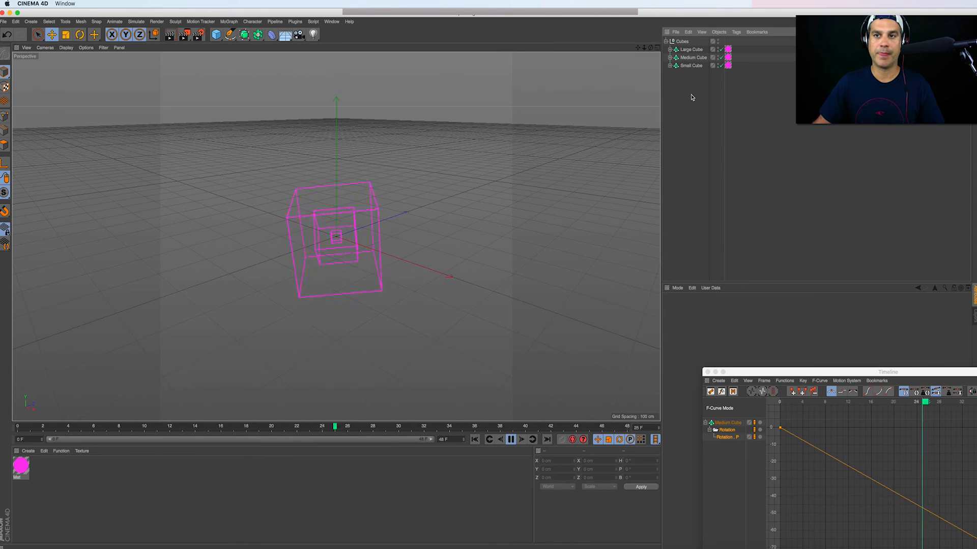
# Set the Medium Cube's pitch rotation (R.P) to 0° at frame 48 and delete that channel's animation track.
pyautogui.click(690, 57)
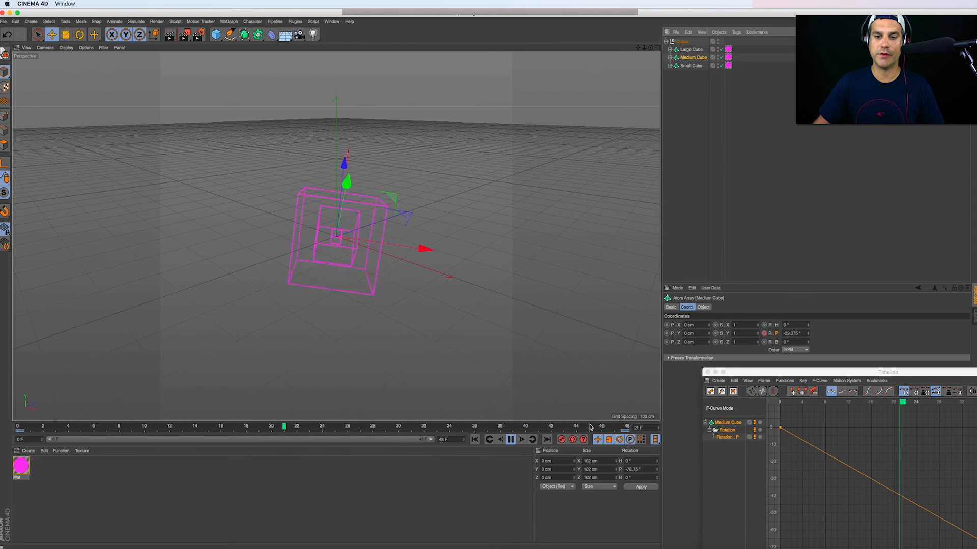
pyautogui.click(511, 440)
pyautogui.moveTo(564, 428); pyautogui.dragTo(629, 427)
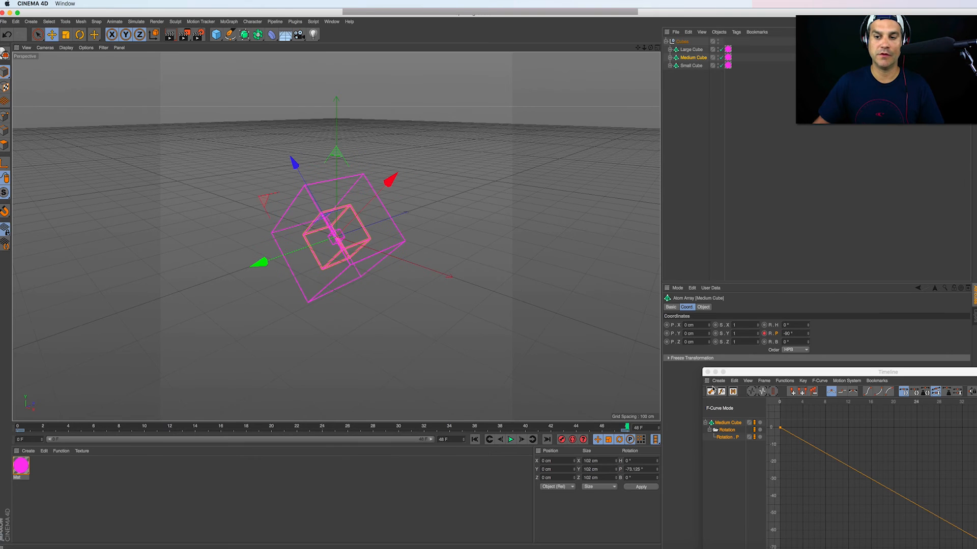
pyautogui.doubleClick(796, 333)
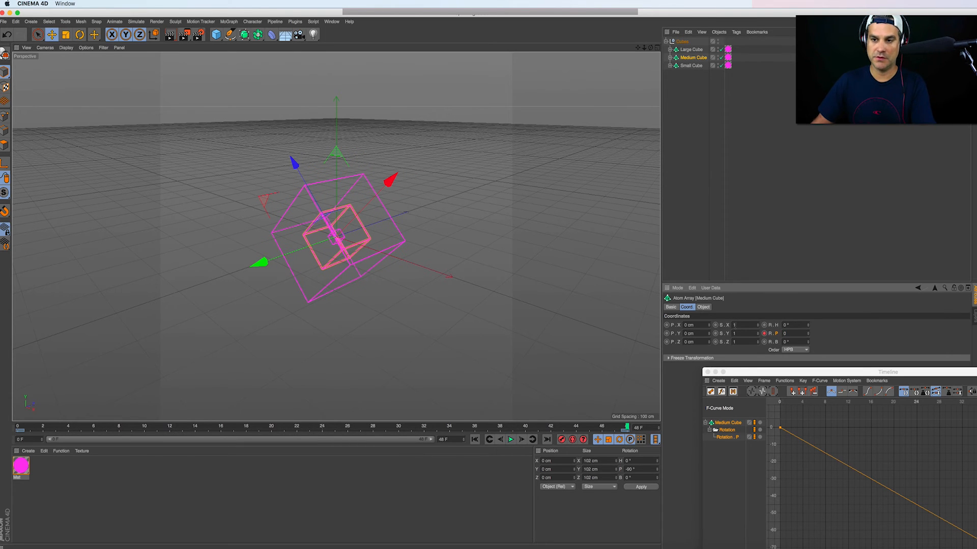
pyautogui.rightClick(775, 337)
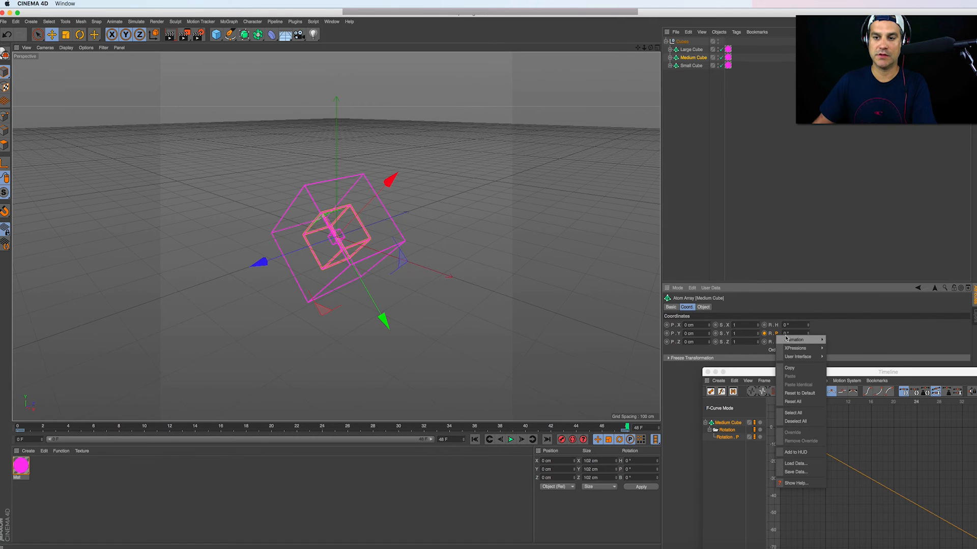
pyautogui.moveTo(804, 340)
pyautogui.click(845, 403)
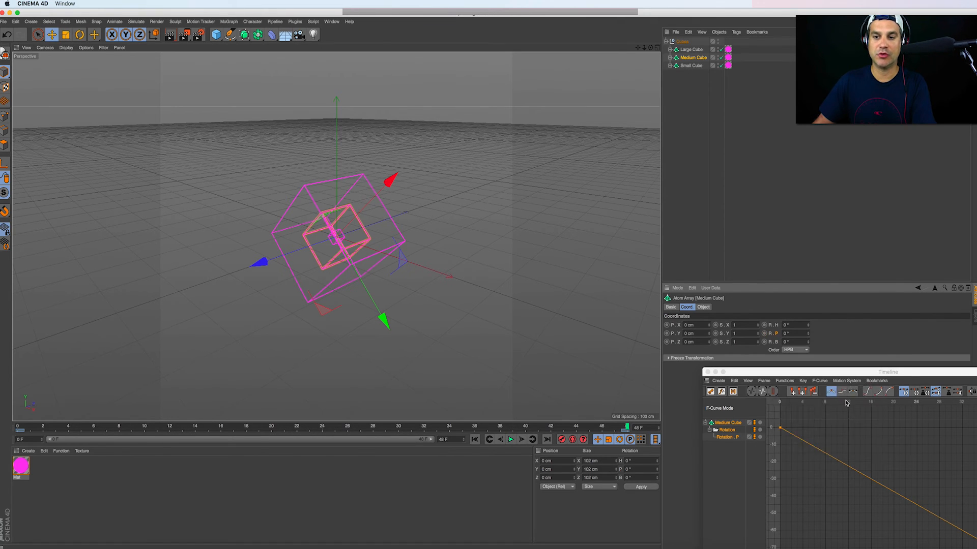
# Play the animation to review the cubes' combined motion, stop the playback and close the timeline window.
pyautogui.click(511, 440)
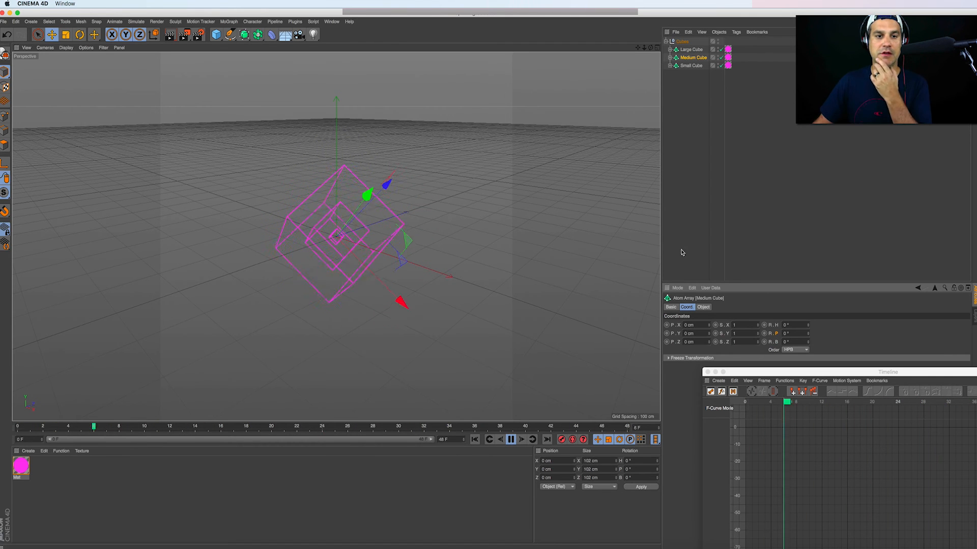
pyautogui.click(690, 65)
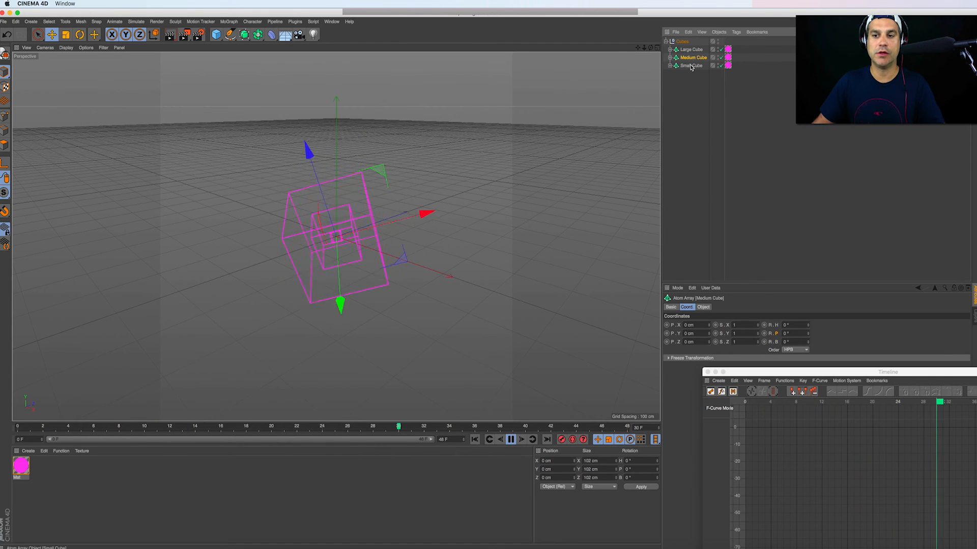
pyautogui.click(691, 127)
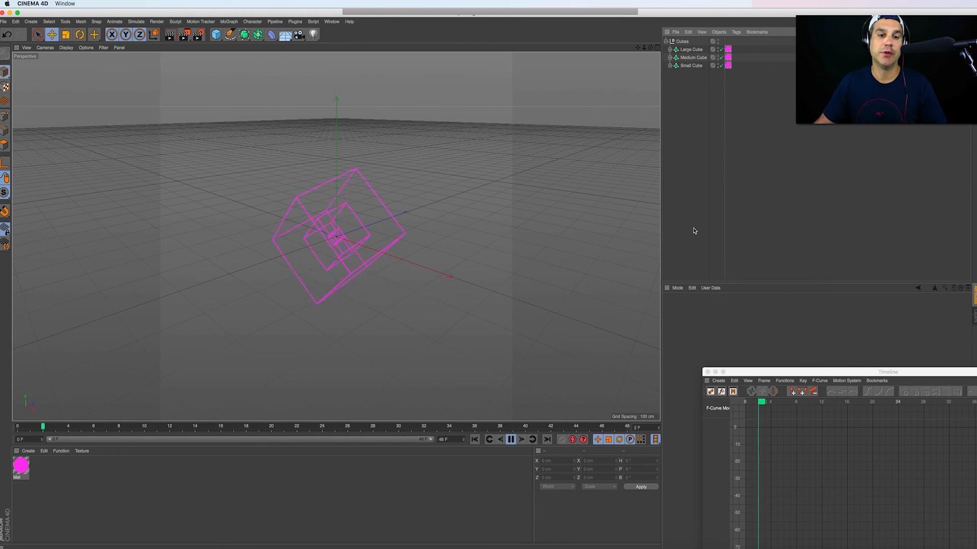
pyautogui.click(512, 441)
pyautogui.click(707, 372)
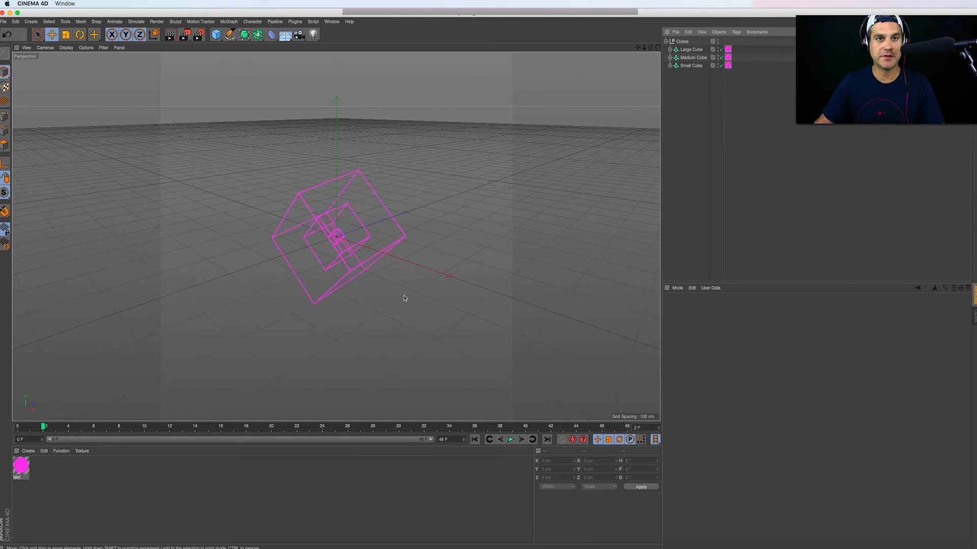
# Save the Cinema 4D scene and switch to After Effects.
pyautogui.click(4, 22)
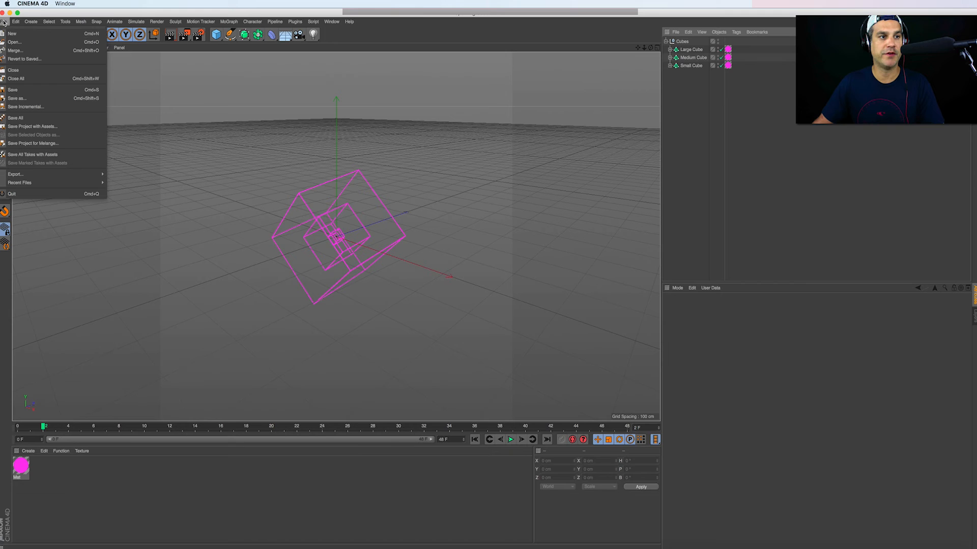
pyautogui.click(13, 90)
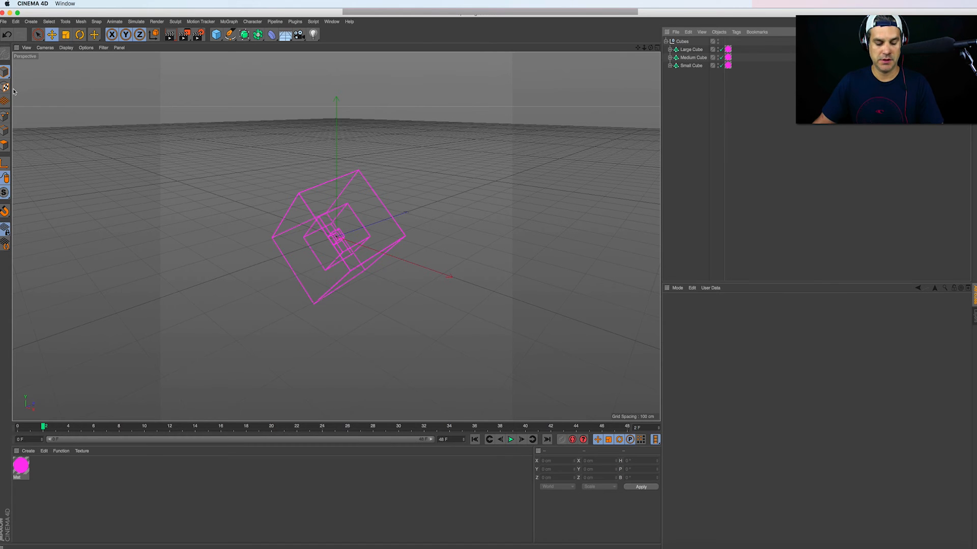
pyautogui.press('super+Tab')
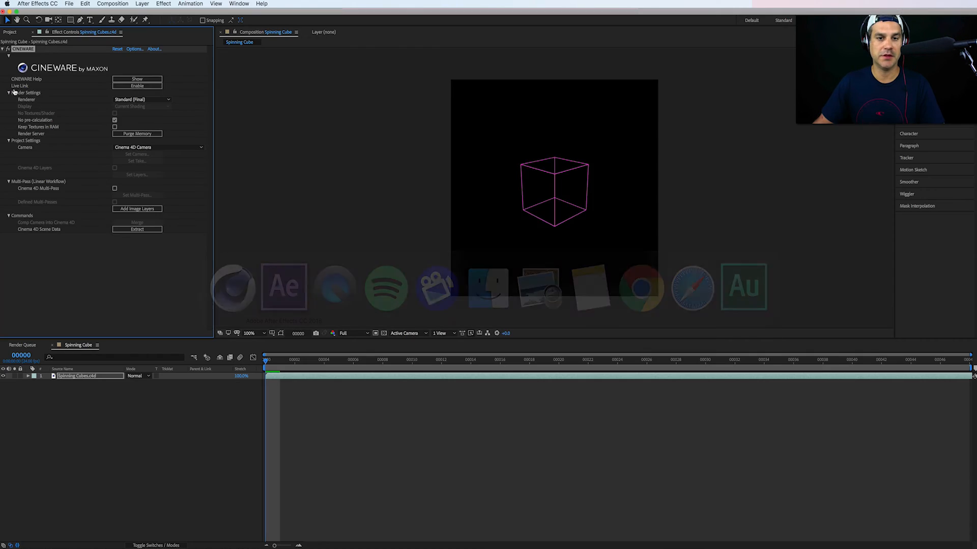
# Set the CINEWARE renderer to Standard (Draft), trying the Software renderer for comparison before returning to Standard (Draft).
pyautogui.click(153, 105)
pyautogui.click(147, 117)
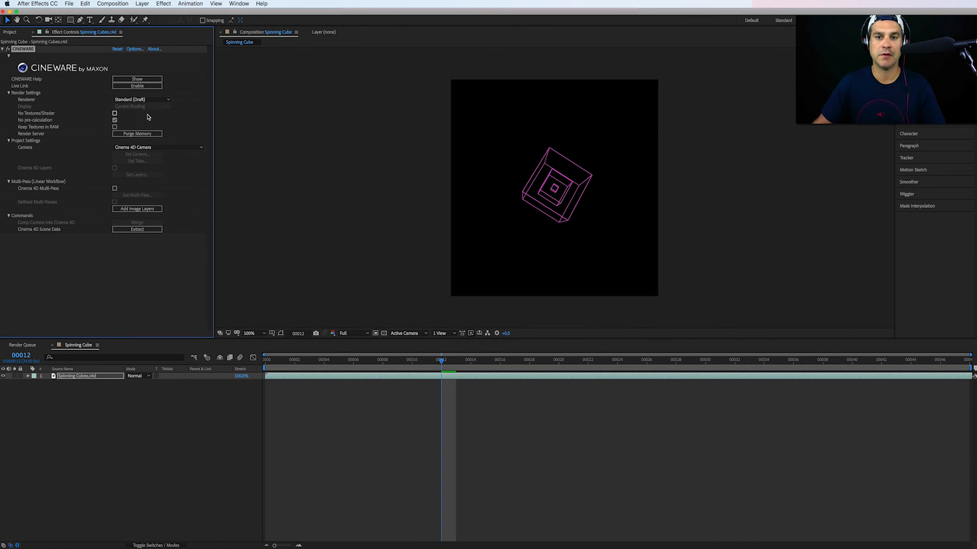
pyautogui.click(152, 100)
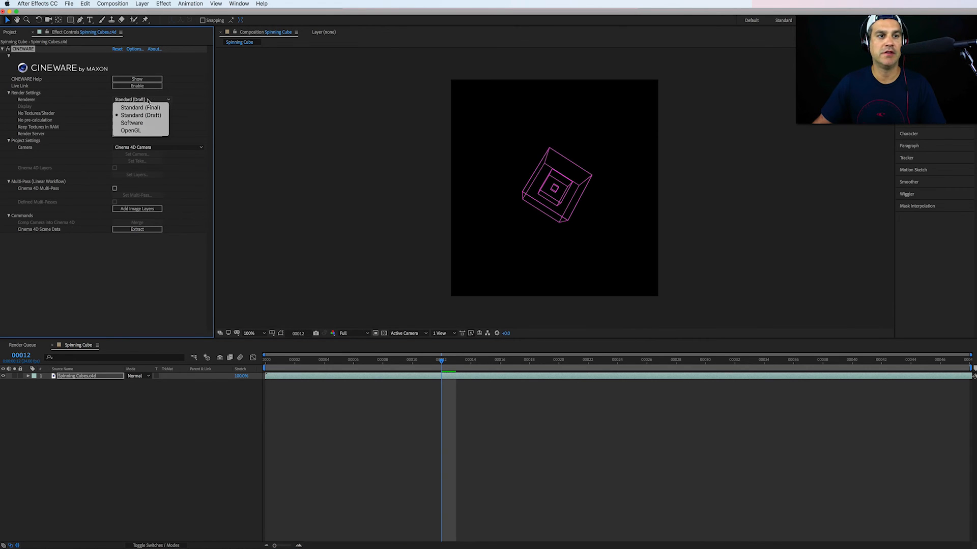
pyautogui.click(159, 123)
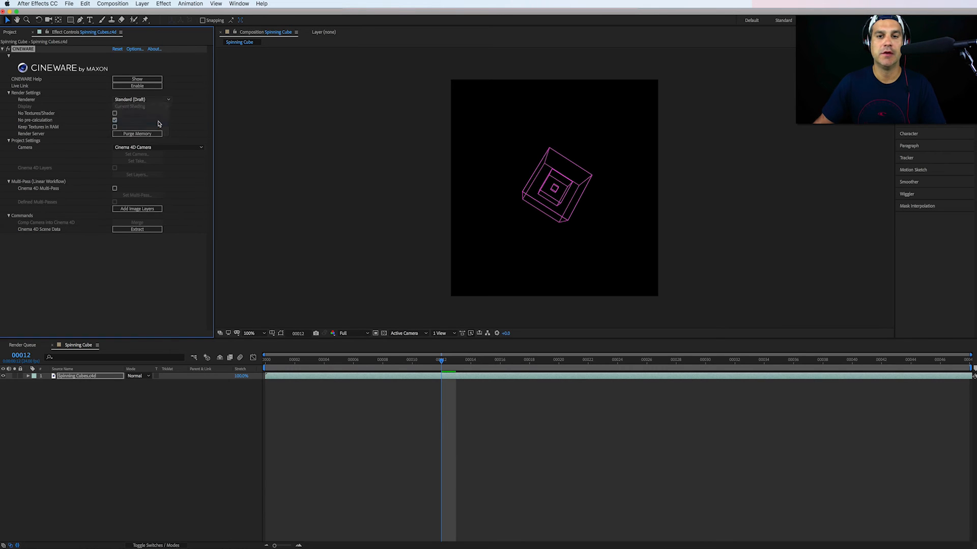
pyautogui.click(150, 109)
pyautogui.click(149, 101)
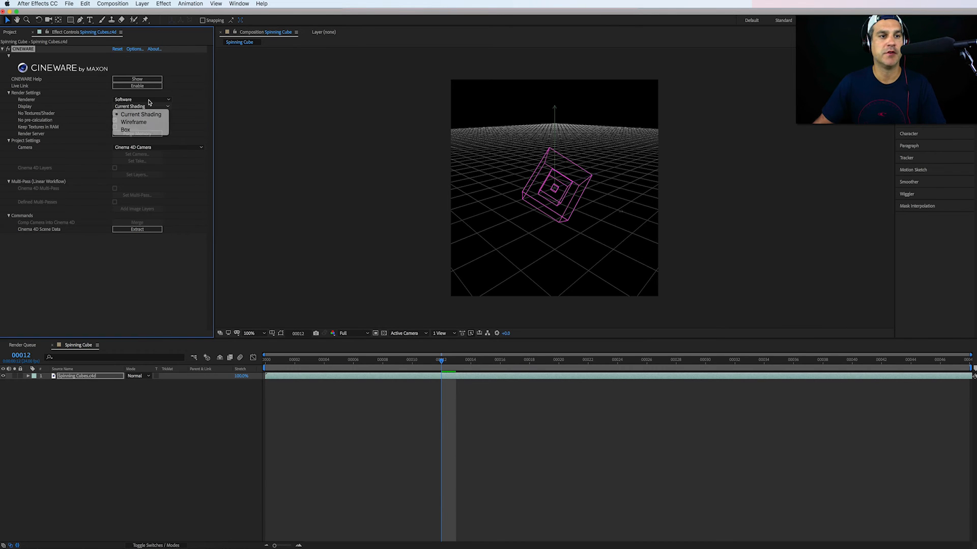
pyautogui.click(149, 100)
pyautogui.click(149, 115)
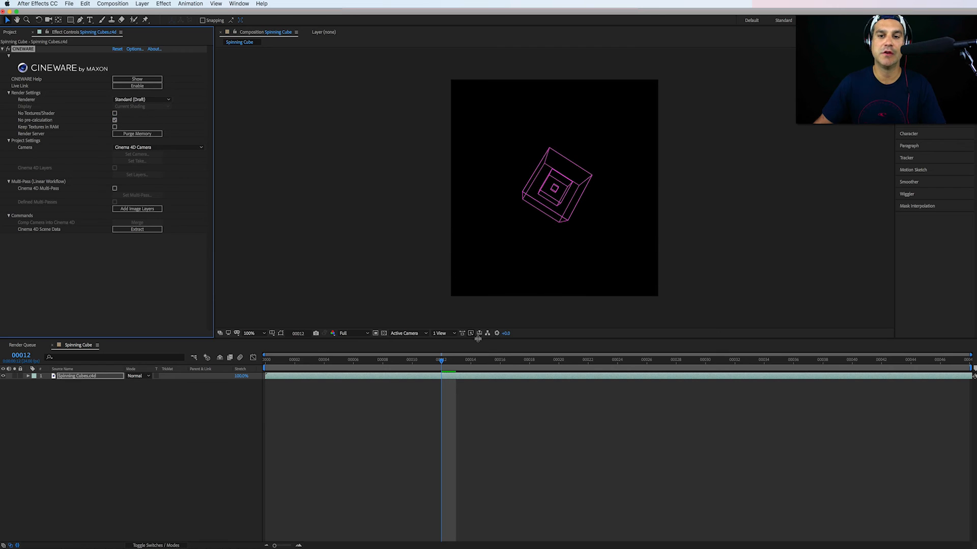
# Preview the linked cubes animation from frame 0 and stop the playback.
pyautogui.moveTo(440, 362); pyautogui.dragTo(239, 370)
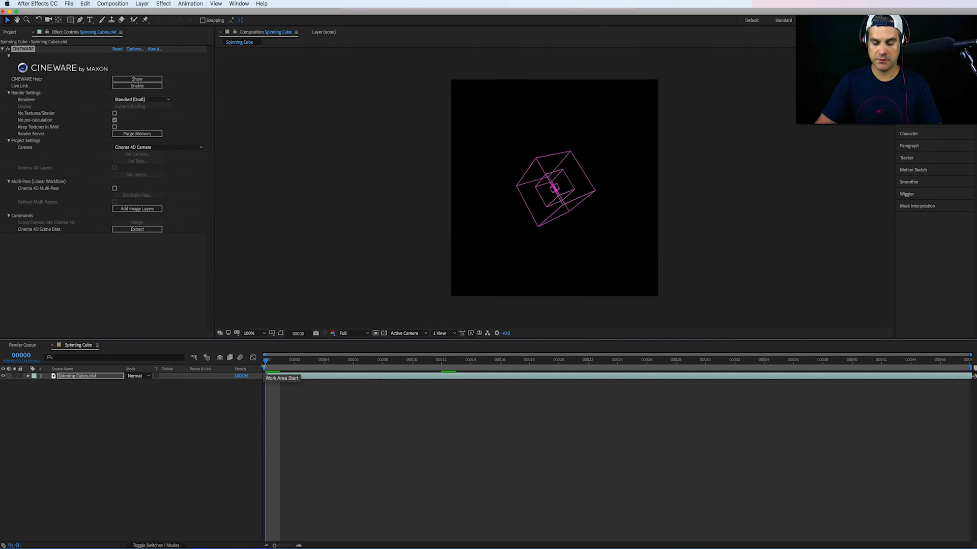
pyautogui.press('space')
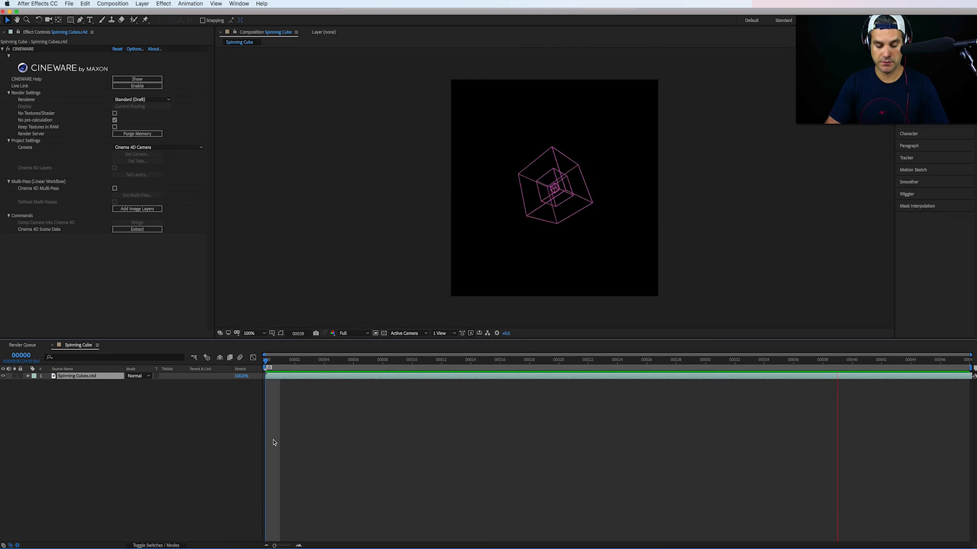
pyautogui.press('space')
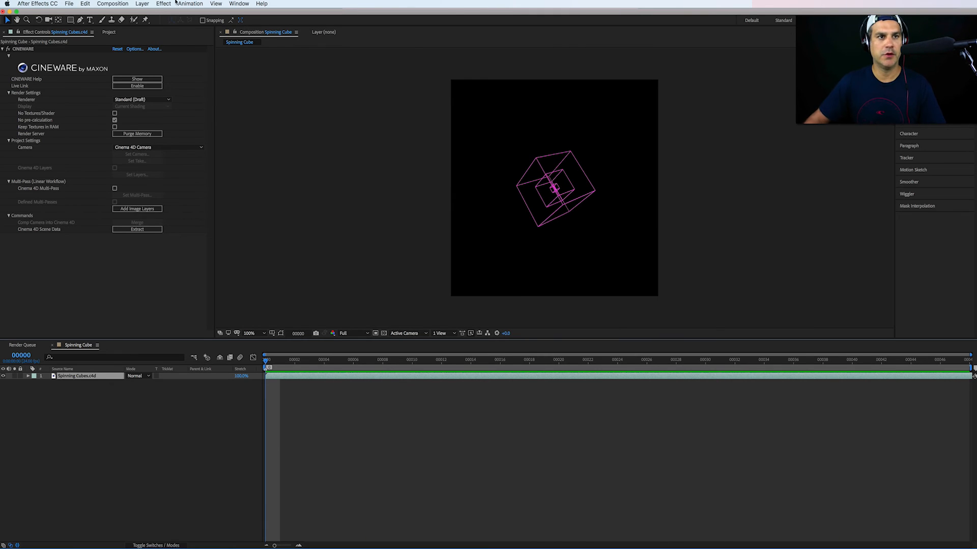
# Add an adjustment layer above the Spinning Cubes.c4d layer, apply the Sapphire Lighting S_GlowEdges effect to it and open its preset browser.
pyautogui.click(142, 4)
pyautogui.moveTo(153, 13)
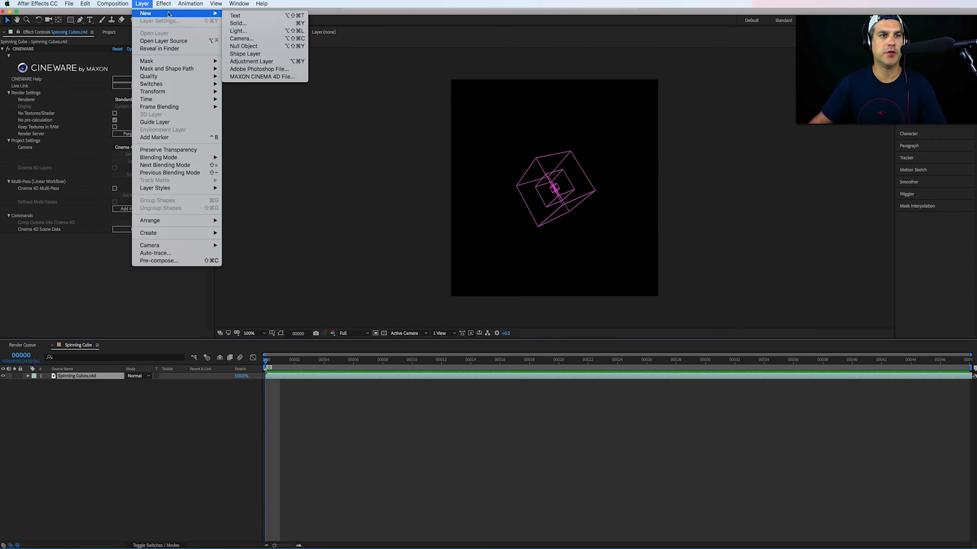
pyautogui.click(260, 62)
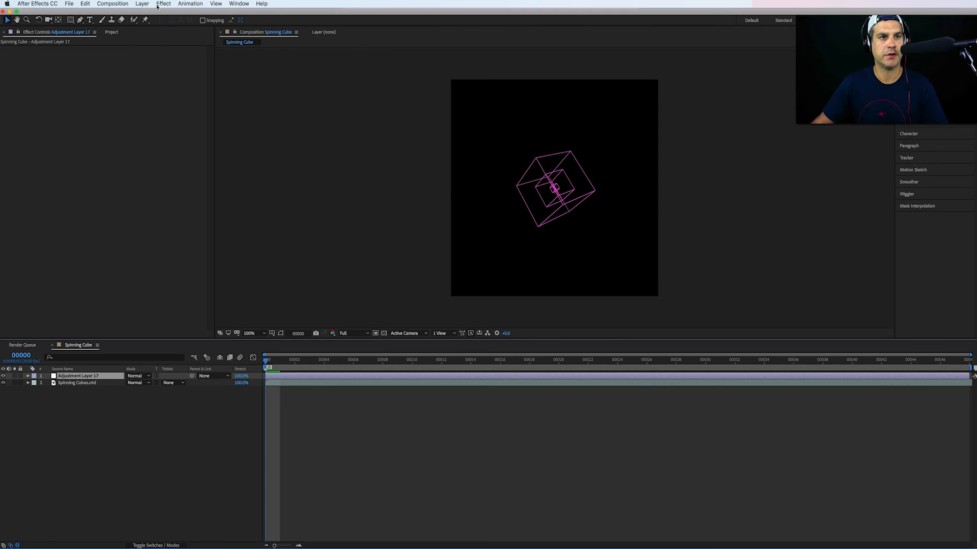
pyautogui.click(159, 4)
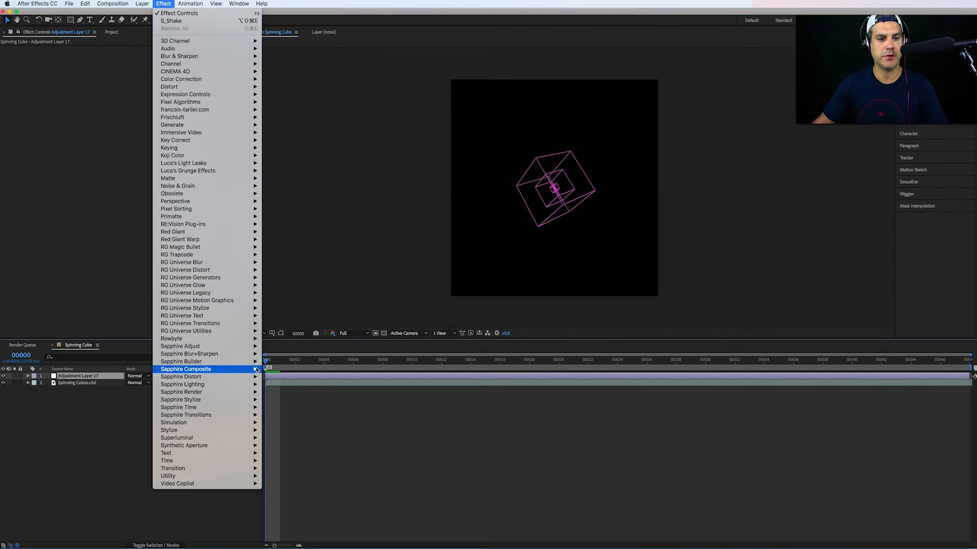
pyautogui.moveTo(251, 385)
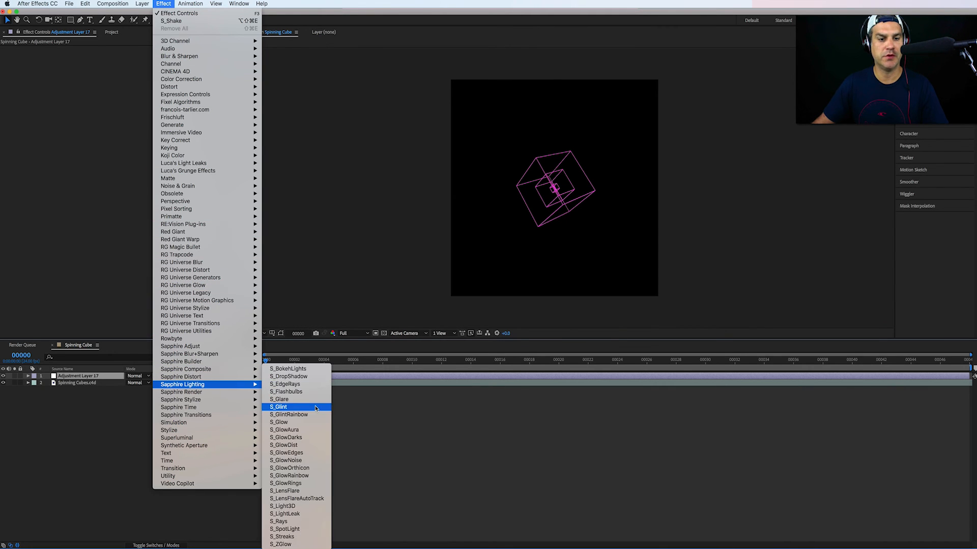
pyautogui.click(324, 453)
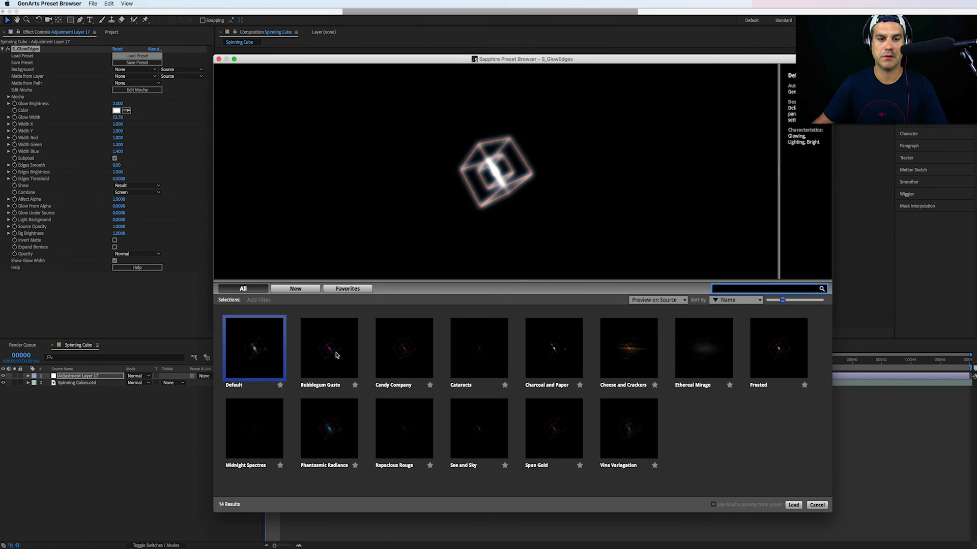
# Preview the S_GlowEdges presets on the cubes and load the Bubblegum Gusto preset.
pyautogui.click(336, 355)
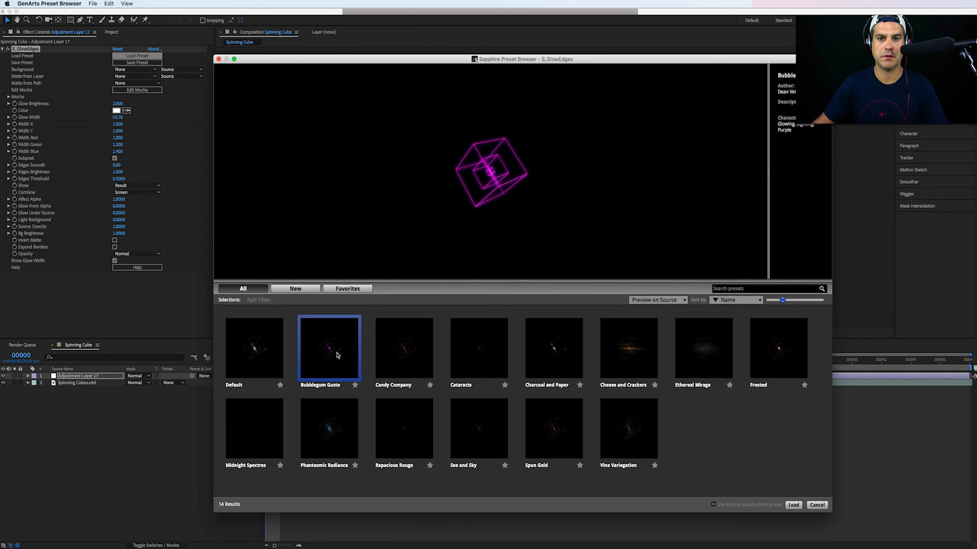
pyautogui.click(400, 355)
pyautogui.click(473, 347)
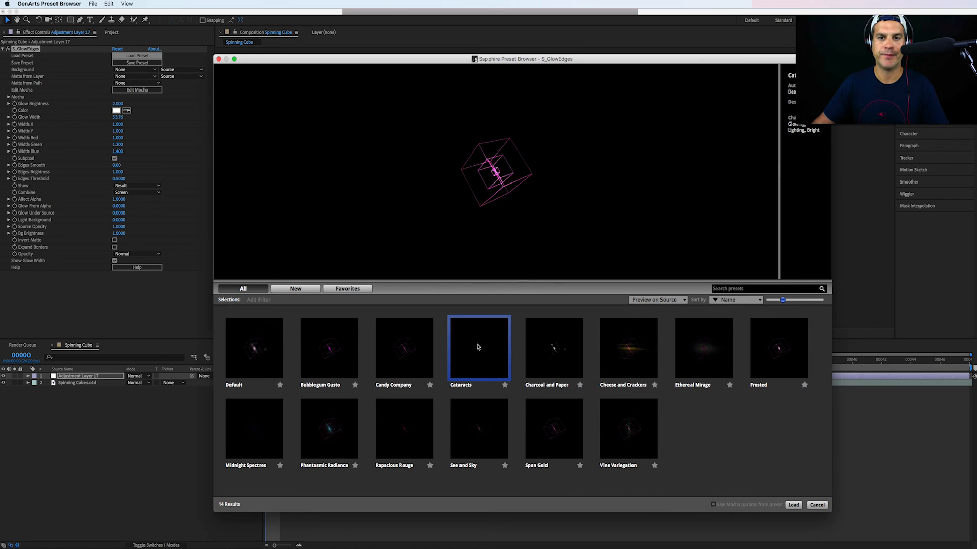
pyautogui.click(558, 344)
pyautogui.click(636, 349)
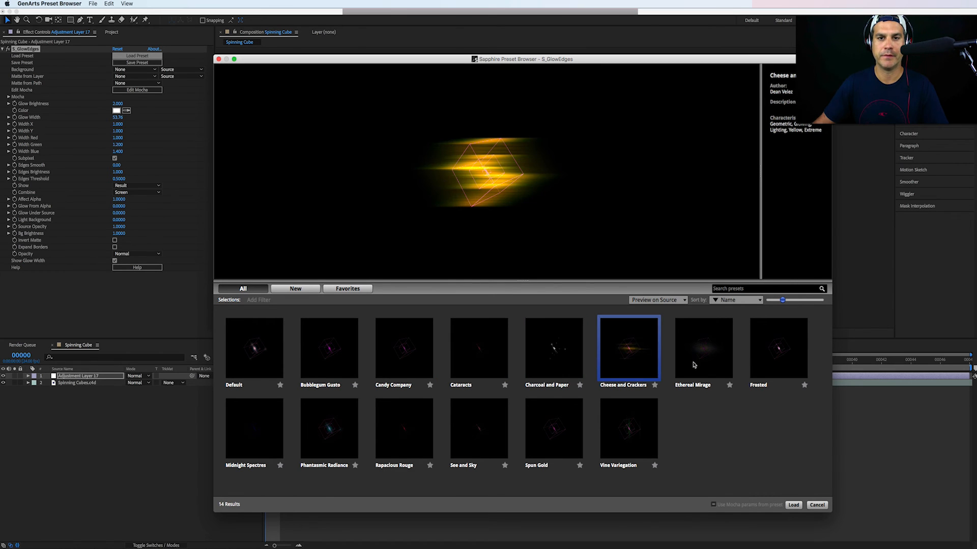
pyautogui.click(696, 367)
pyautogui.click(762, 357)
pyautogui.click(625, 447)
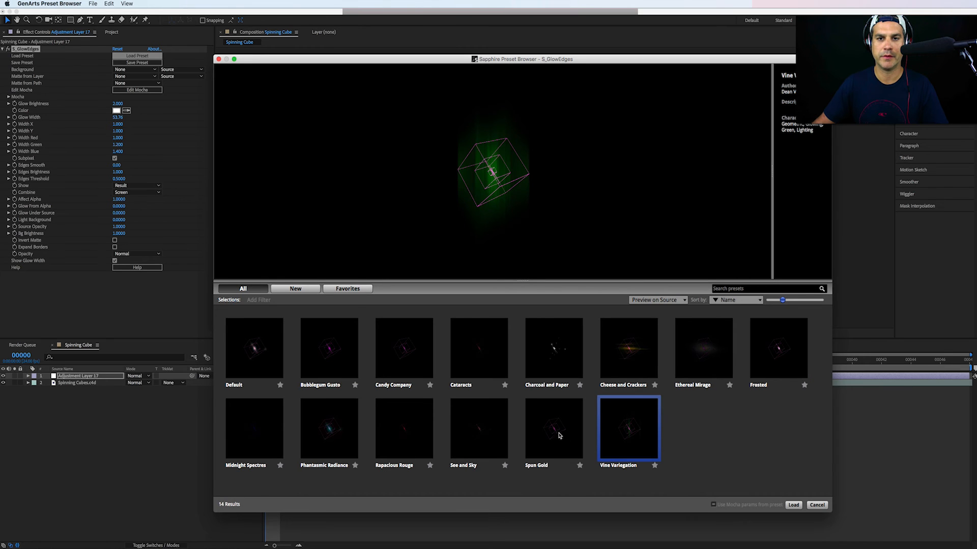
pyautogui.click(560, 437)
pyautogui.click(487, 425)
pyautogui.click(395, 428)
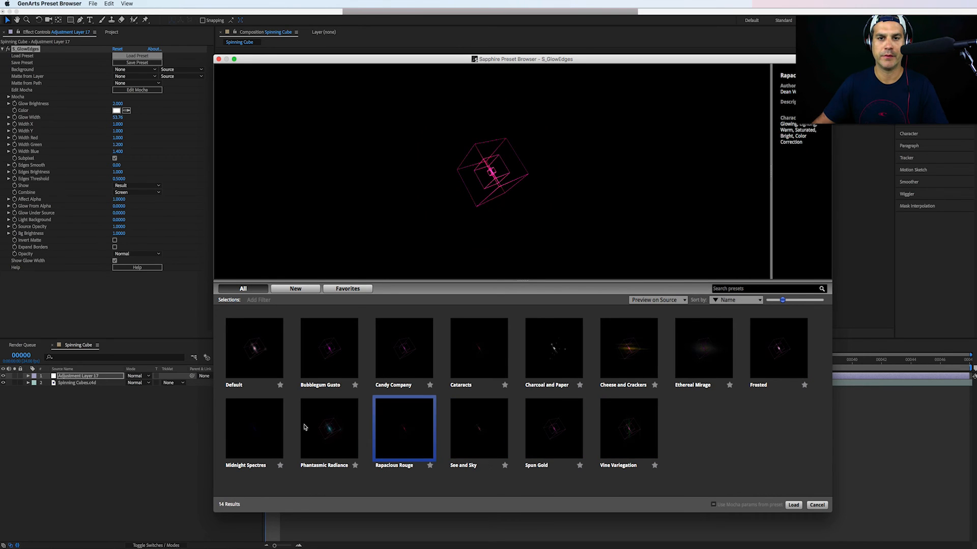
pyautogui.click(306, 426)
pyautogui.click(254, 427)
pyautogui.click(339, 369)
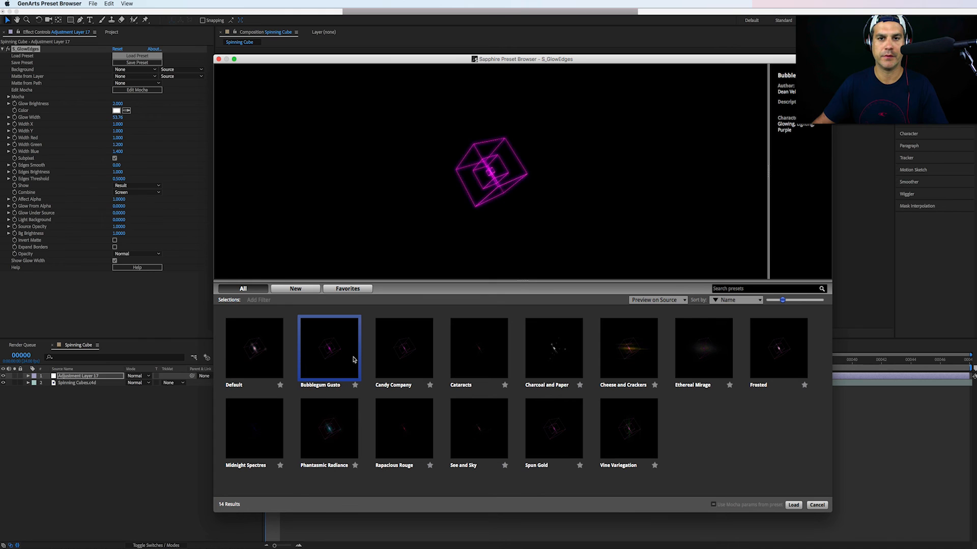
pyautogui.click(795, 507)
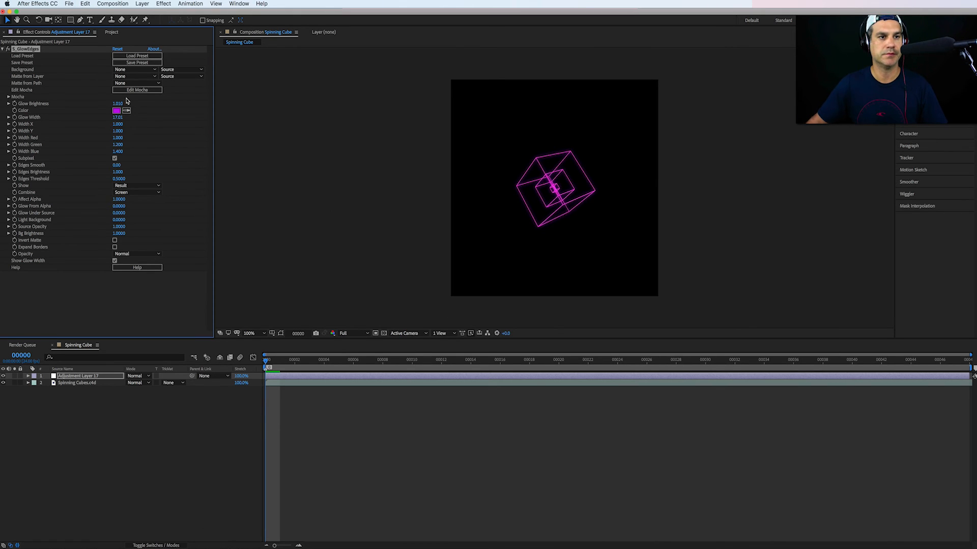
# Raise the Glow Brightness of S_GlowEdges on the adjustment layer to about 1.9.
pyautogui.moveTo(118, 103)
pyautogui.mouseDown()
pyautogui.moveTo(159, 104)
pyautogui.moveTo(110, 109)
pyautogui.mouseUp()
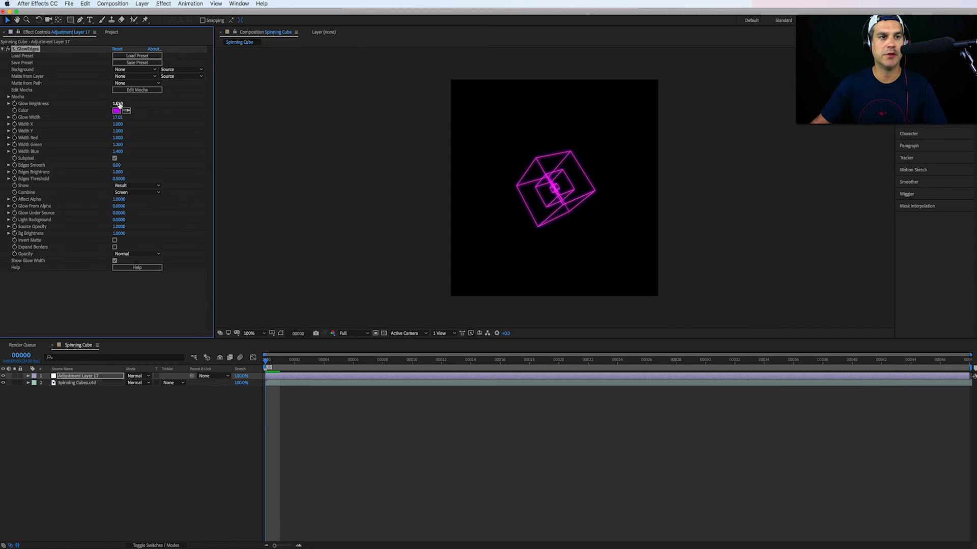
pyautogui.moveTo(118, 104); pyautogui.dragTo(122, 103)
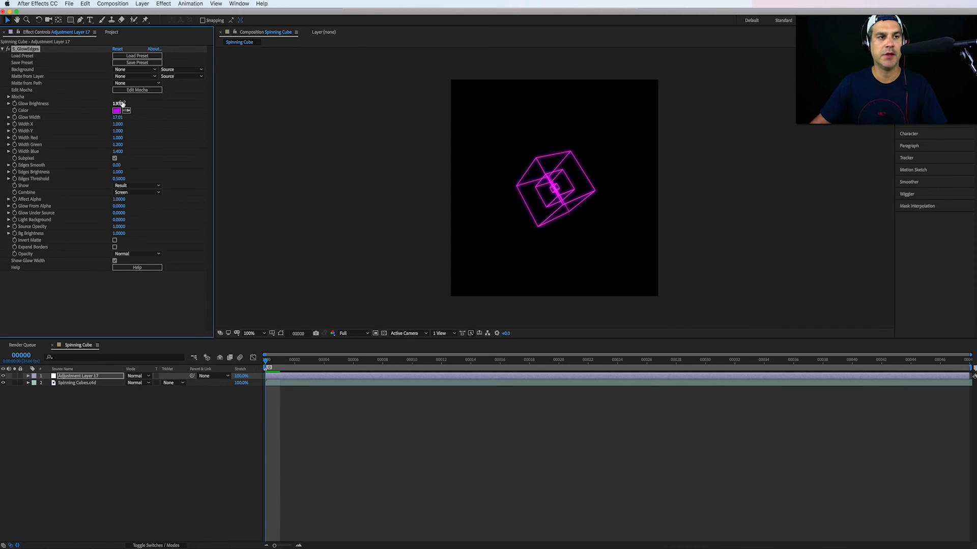
pyautogui.click(4, 49)
# Apply the Gradient Ramp effect from the Generate category to the Spinning Cubes.c4d layer.
pyautogui.click(102, 383)
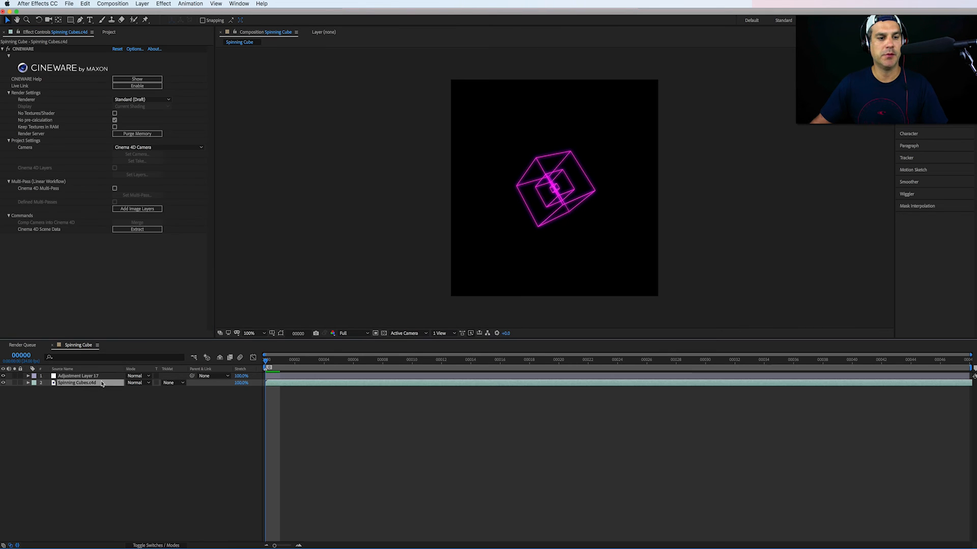
pyautogui.click(163, 3)
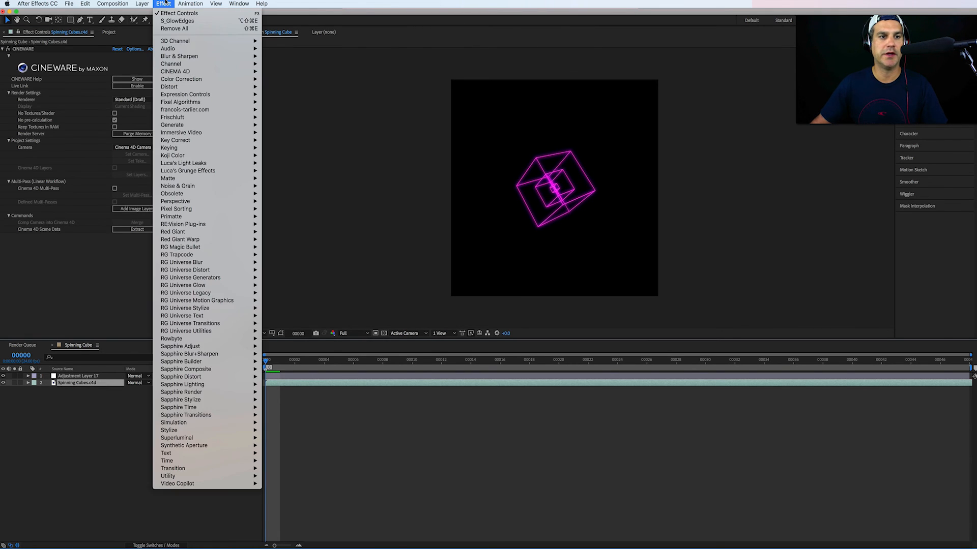
pyautogui.moveTo(205, 188)
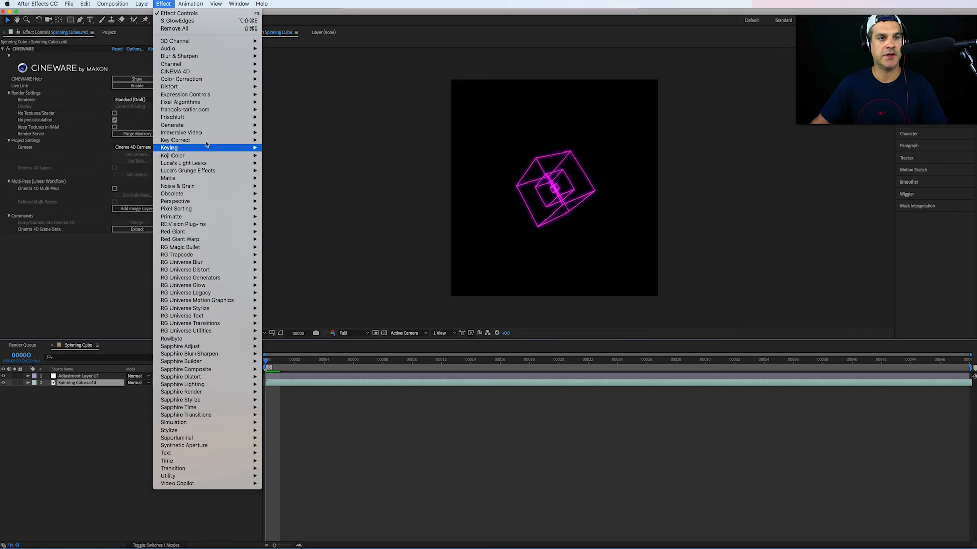
pyautogui.moveTo(219, 125)
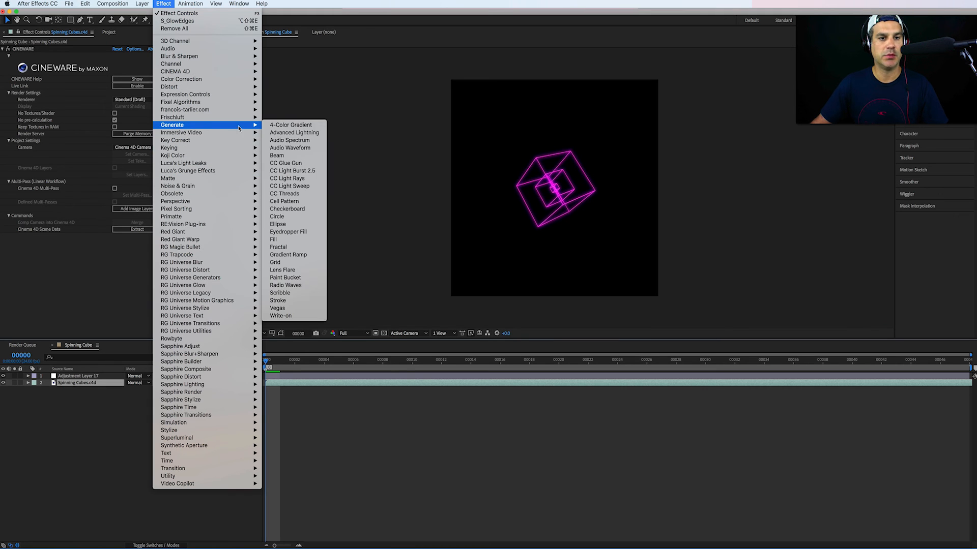
pyautogui.click(305, 256)
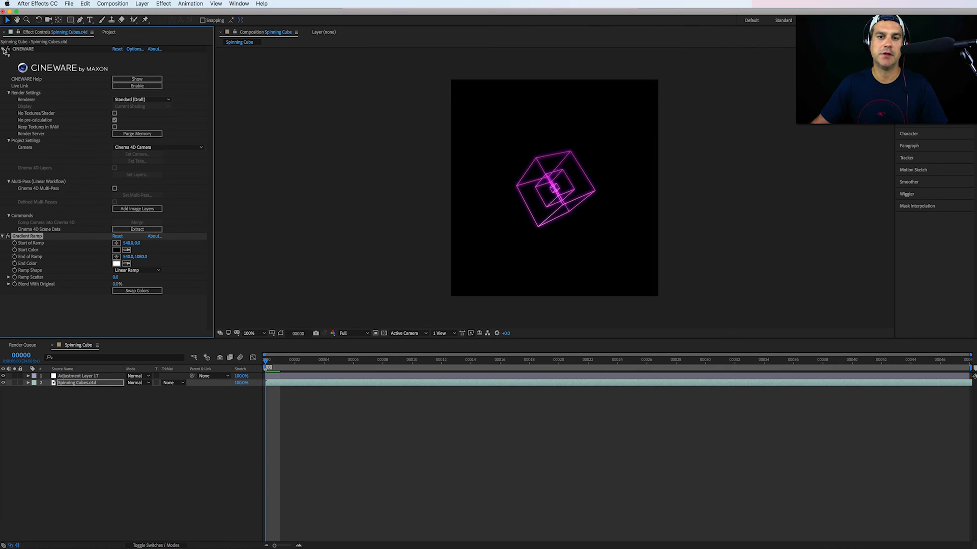
# Scrub to frame 8 and compare the cubes with and without the Gradient Ramp, inspecting the shaded lines up close.
pyautogui.moveTo(298, 365); pyautogui.dragTo(385, 399)
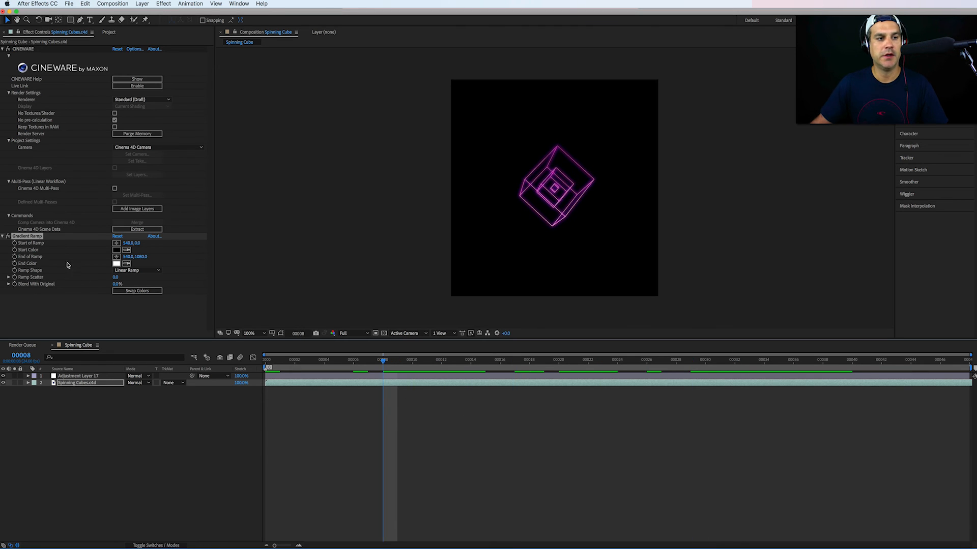
pyautogui.click(8, 237)
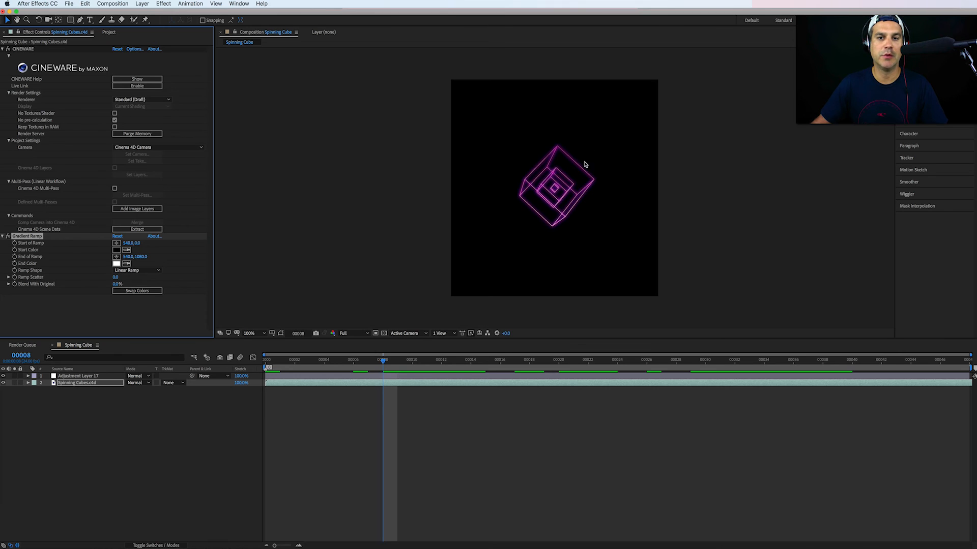
pyautogui.press('.')
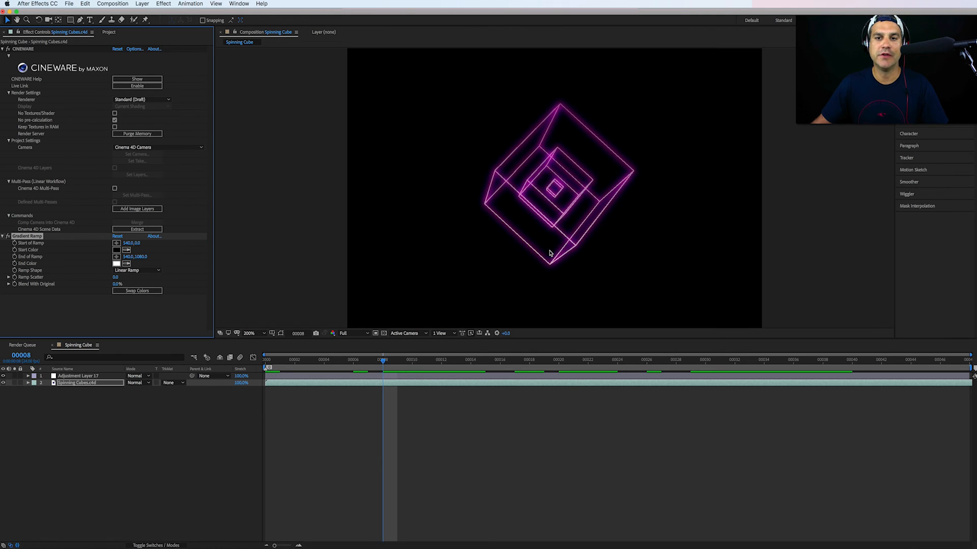
pyautogui.press(',')
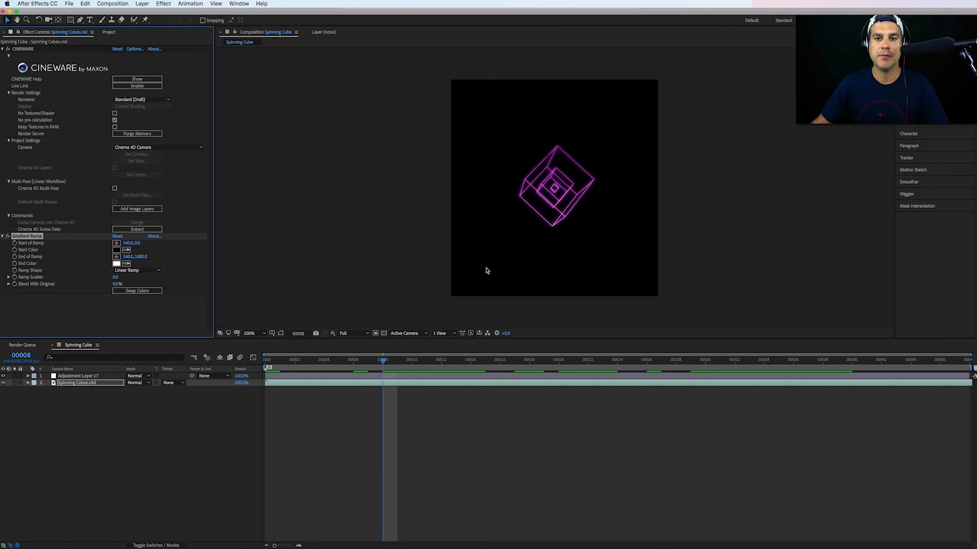
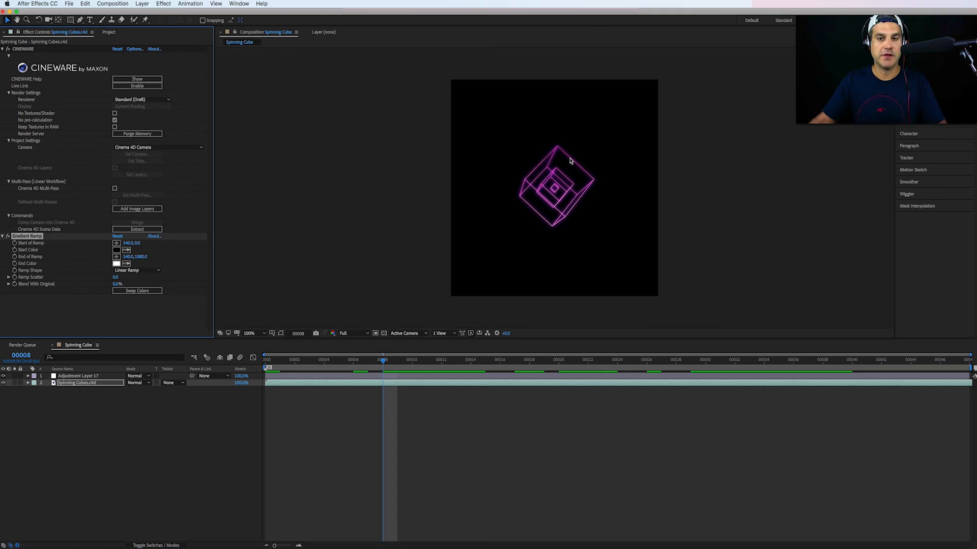
# Return to frame 0 and apply the Noise effect from the Noise & Grain category to Adjustment Layer 17.
pyautogui.moveTo(386, 362); pyautogui.dragTo(258, 384)
pyautogui.click(104, 376)
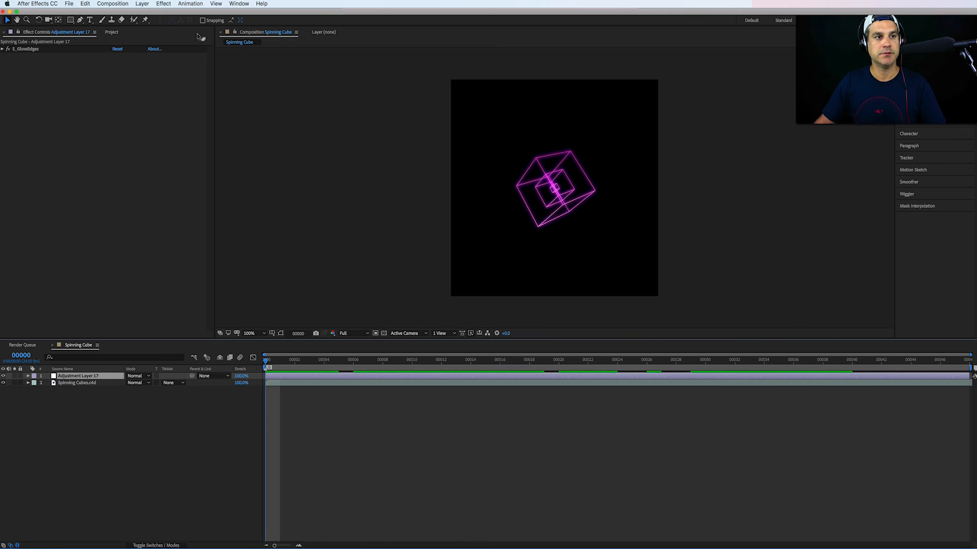
pyautogui.click(163, 4)
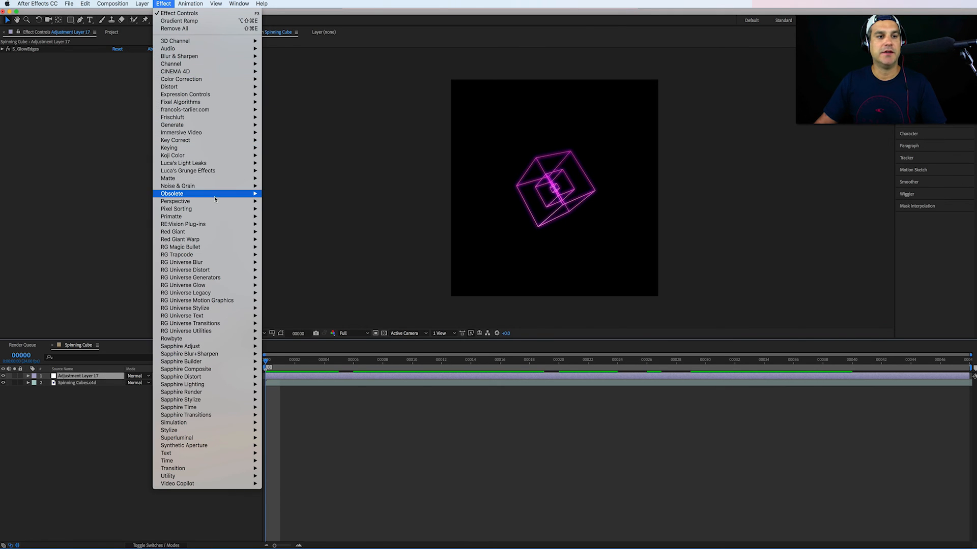
pyautogui.moveTo(221, 209)
pyautogui.moveTo(226, 187)
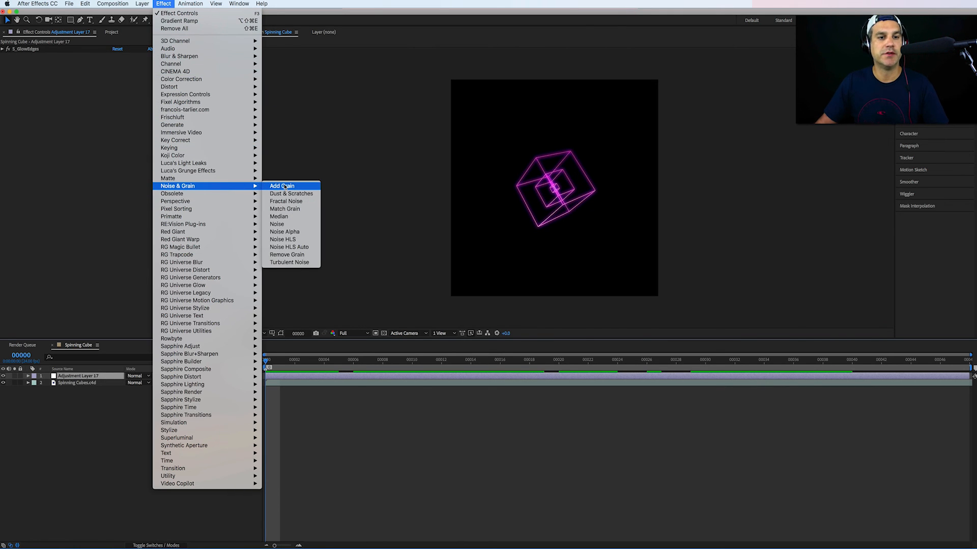
pyautogui.click(303, 224)
# Create a dark 1080 x 1080 px solid and place it beneath the Spinning Cubes.c4d layer as the background.
pyautogui.click(141, 4)
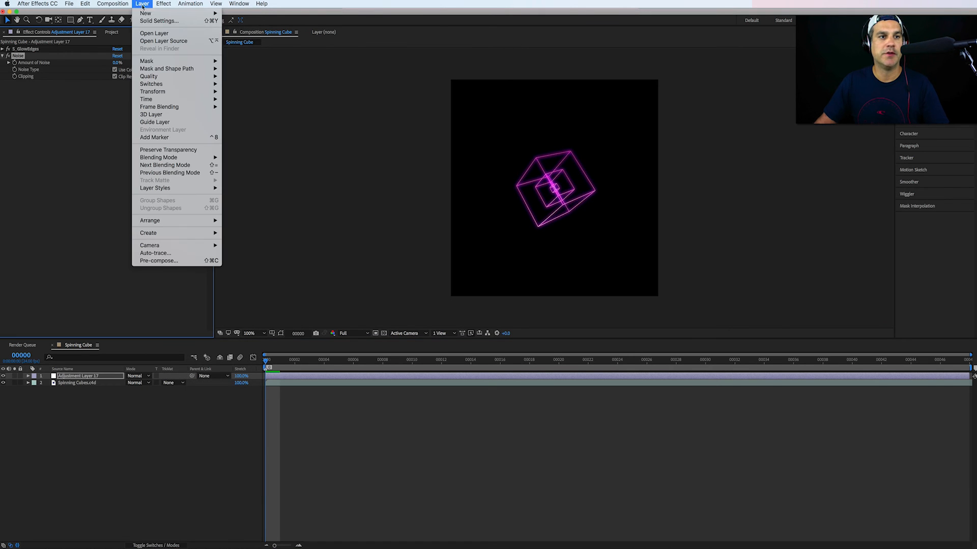
pyautogui.moveTo(163, 13)
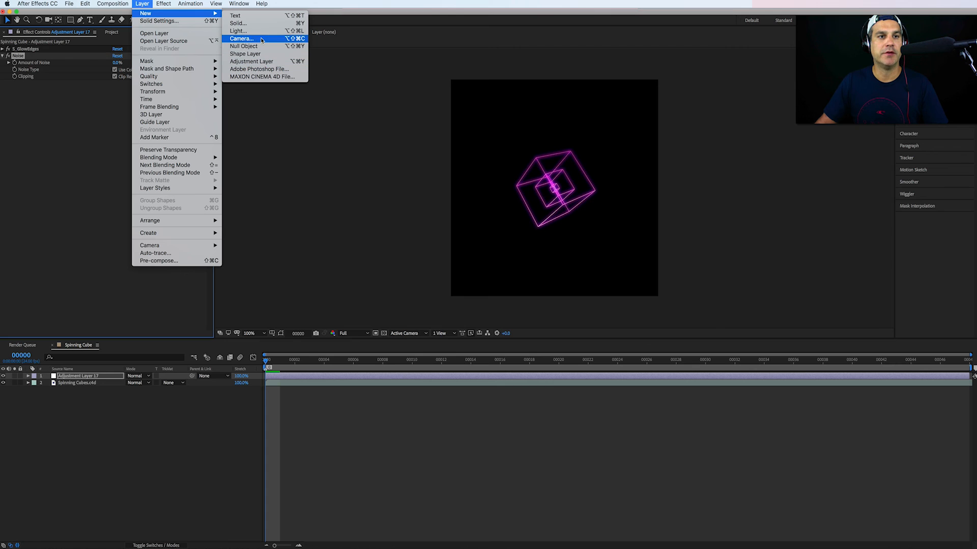
pyautogui.click(238, 23)
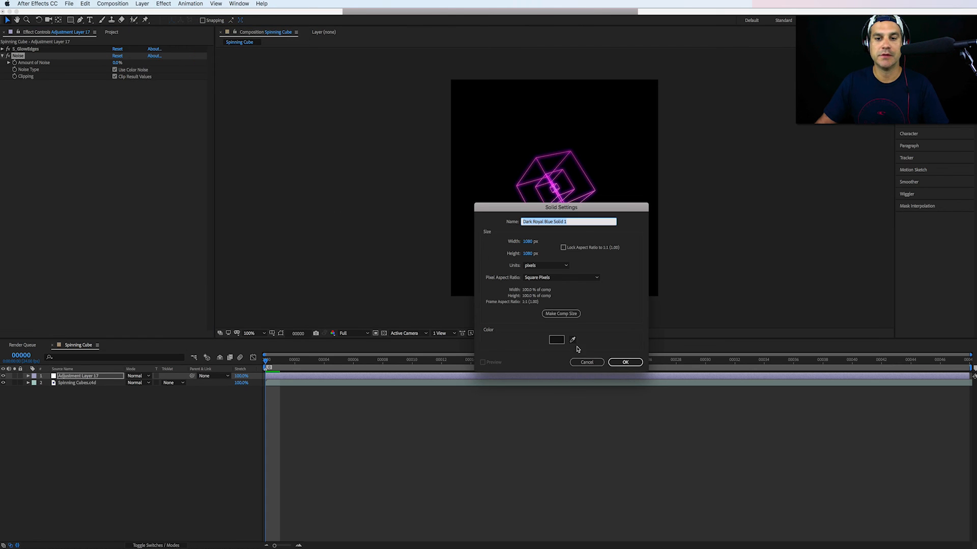
pyautogui.click(626, 362)
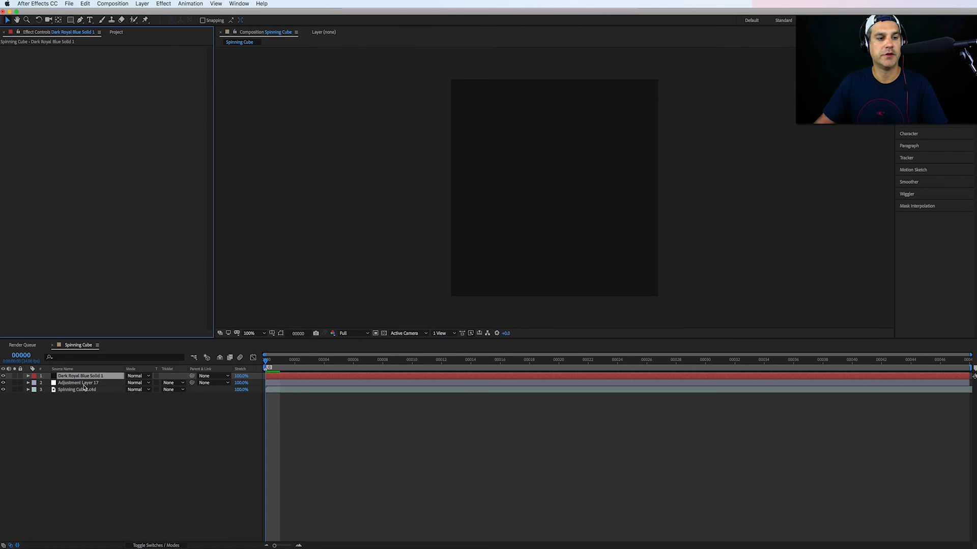
pyautogui.moveTo(81, 376); pyautogui.dragTo(87, 405)
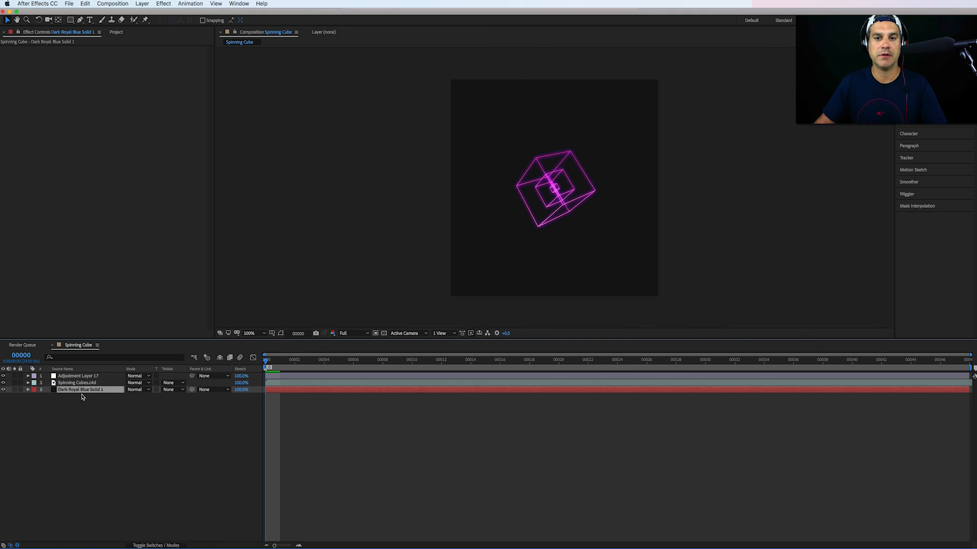
# Set the Amount of Noise on Adjustment Layer 17 to 5%.
pyautogui.click(78, 377)
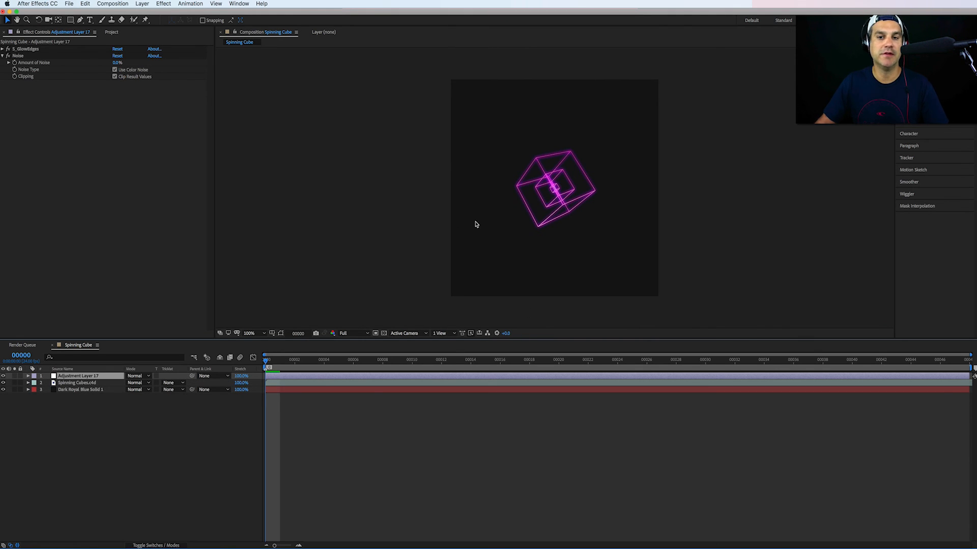
pyautogui.moveTo(117, 63); pyautogui.dragTo(116, 62)
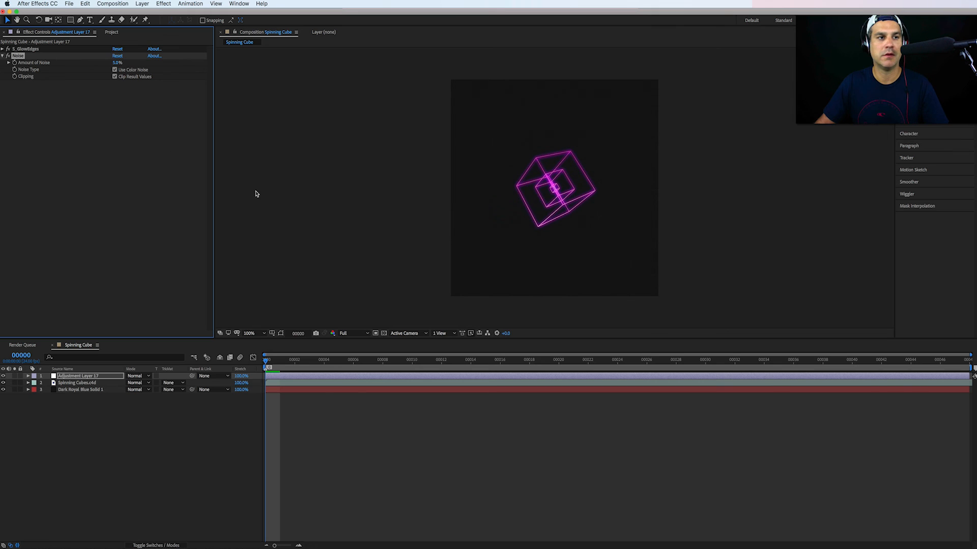
# Try the Noise effect above S_GlowEdges in the effect order, inspect it up close, and move it back below.
pyautogui.moveTo(15, 57); pyautogui.dragTo(18, 50)
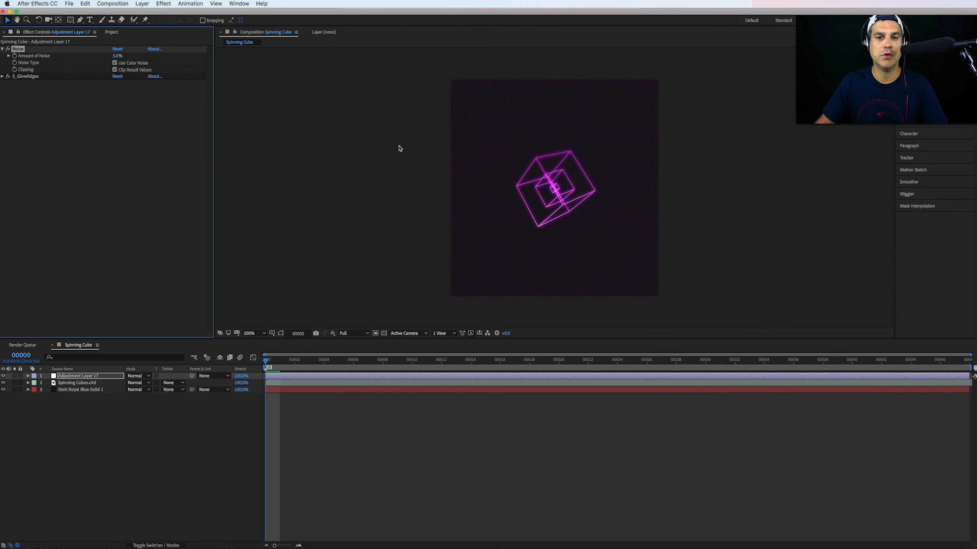
pyautogui.press('.')
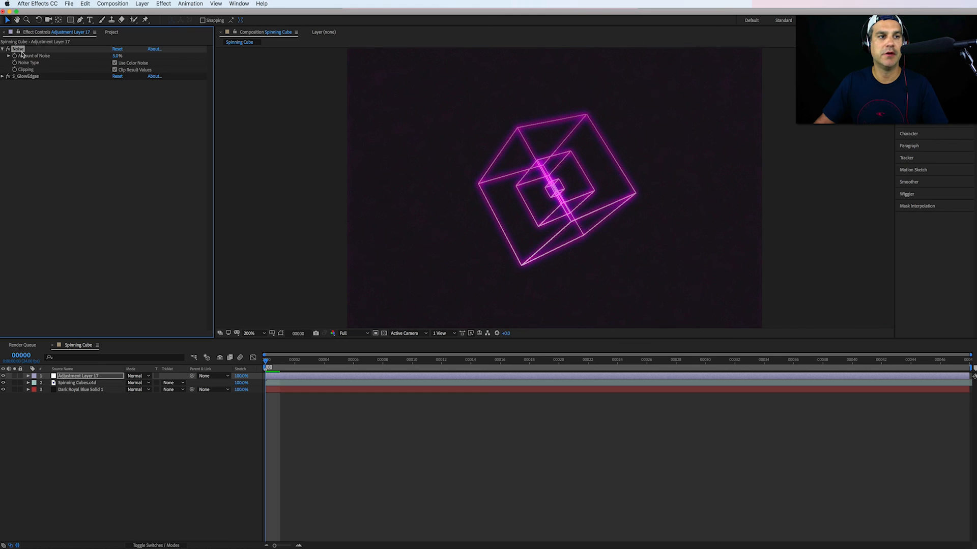
pyautogui.moveTo(20, 51); pyautogui.dragTo(24, 79)
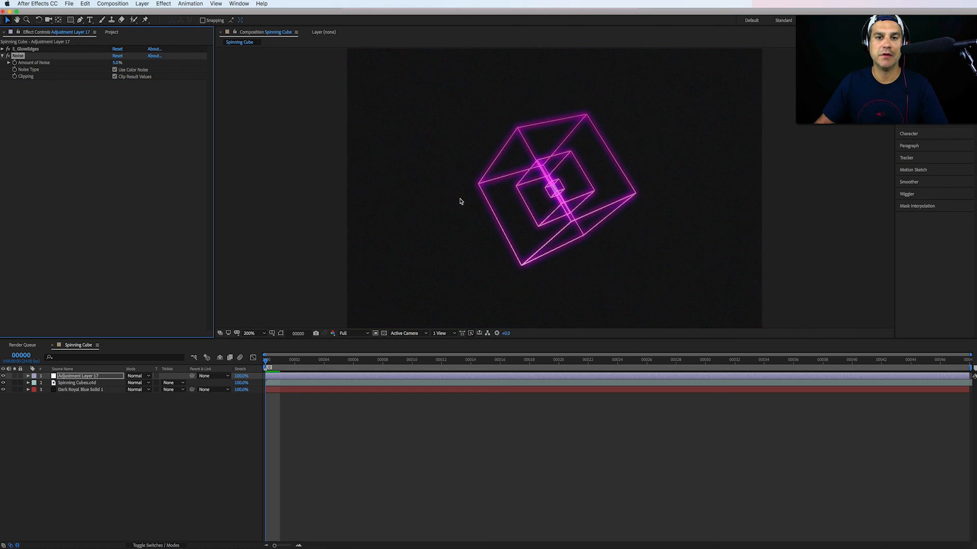
pyautogui.press(',')
# Preview the animation and lower the Glow Brightness of S_GlowEdges to about 1.06.
pyautogui.press('space')
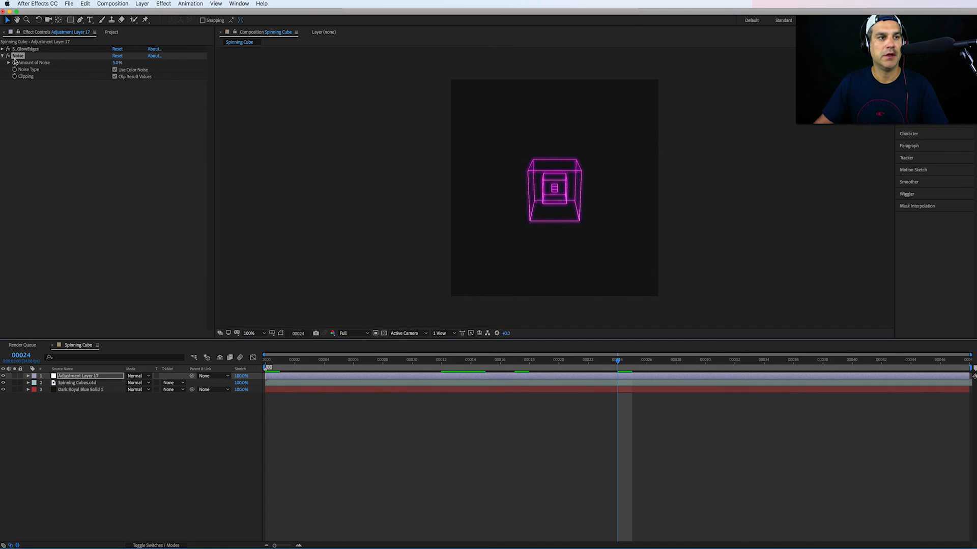
pyautogui.click(2, 49)
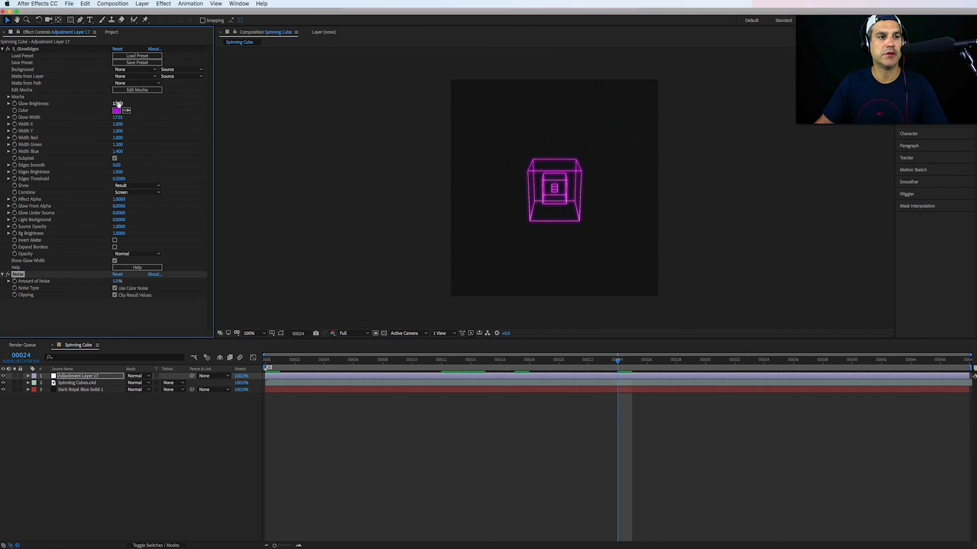
pyautogui.moveTo(119, 104); pyautogui.dragTo(109, 112)
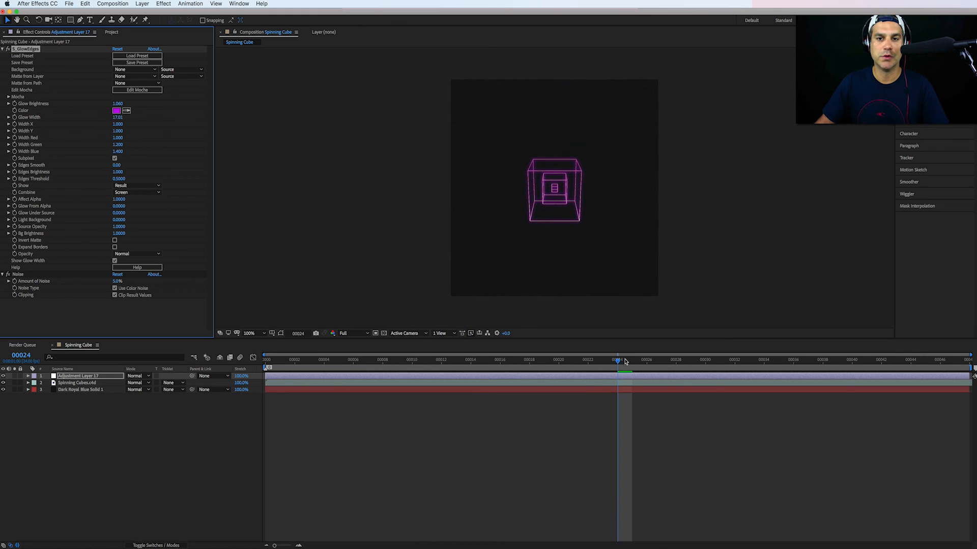
# Compare the cubes at frame 7 with and without S_GlowEdges, leave the effect enabled, and preview the animation.
pyautogui.moveTo(625, 362); pyautogui.dragTo(368, 362)
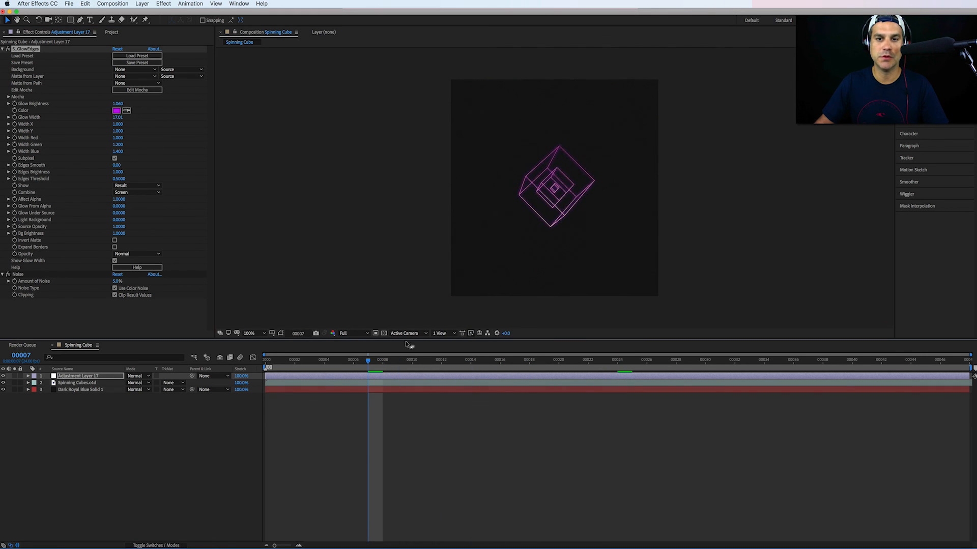
pyautogui.click(8, 48)
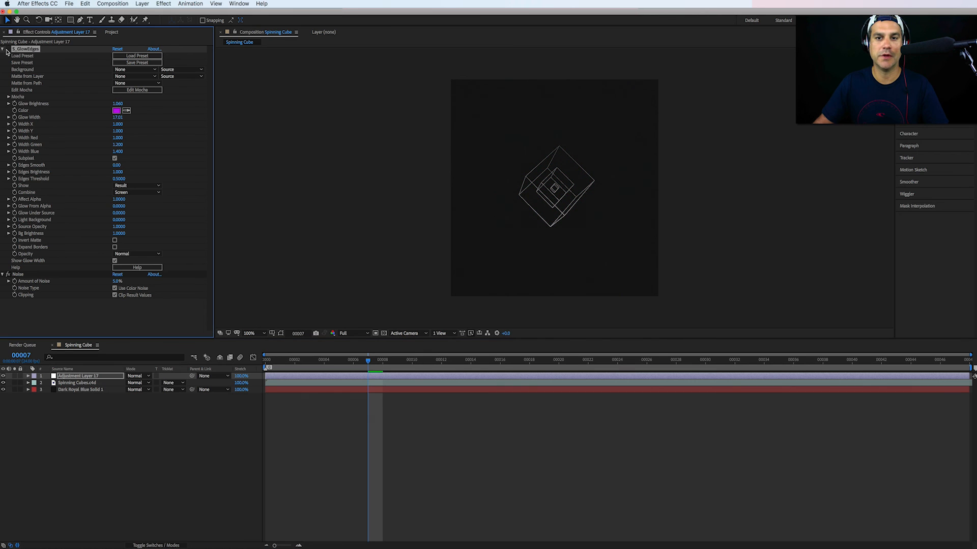
pyautogui.click(8, 49)
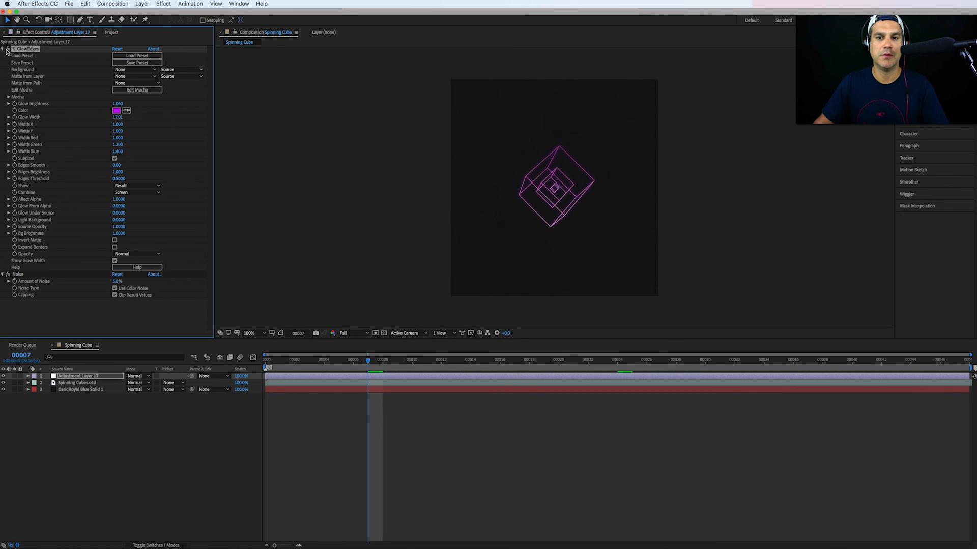
pyautogui.click(7, 50)
pyautogui.click(6, 50)
pyautogui.click(7, 50)
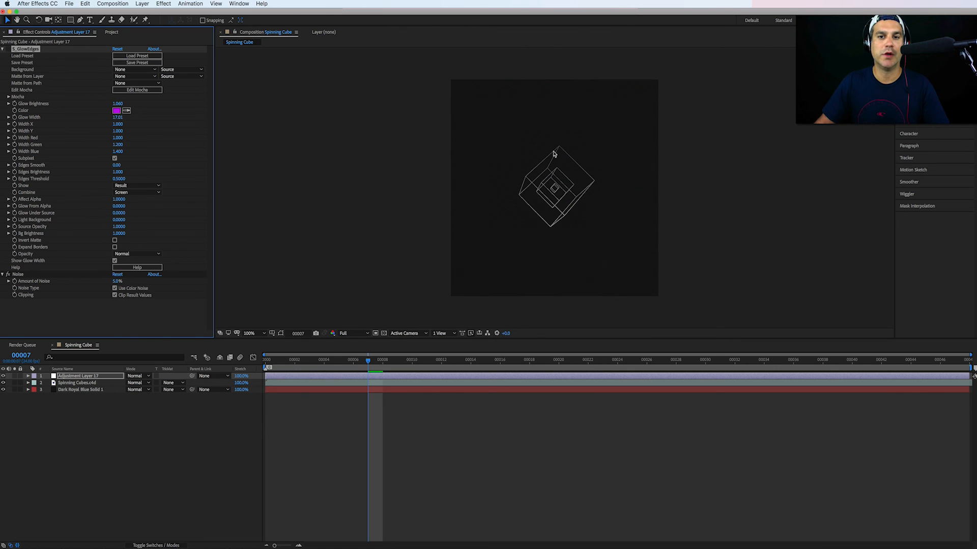
pyautogui.click(7, 49)
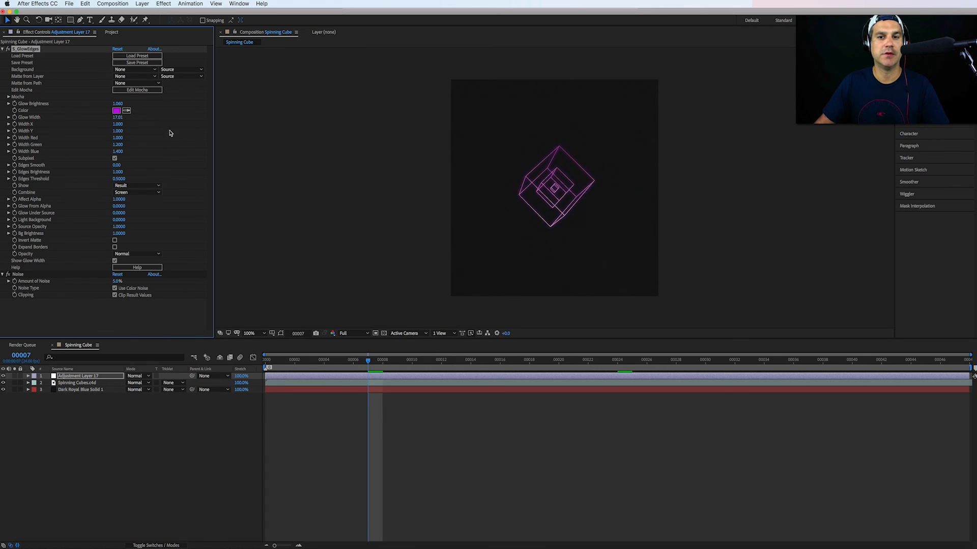
pyautogui.press('space')
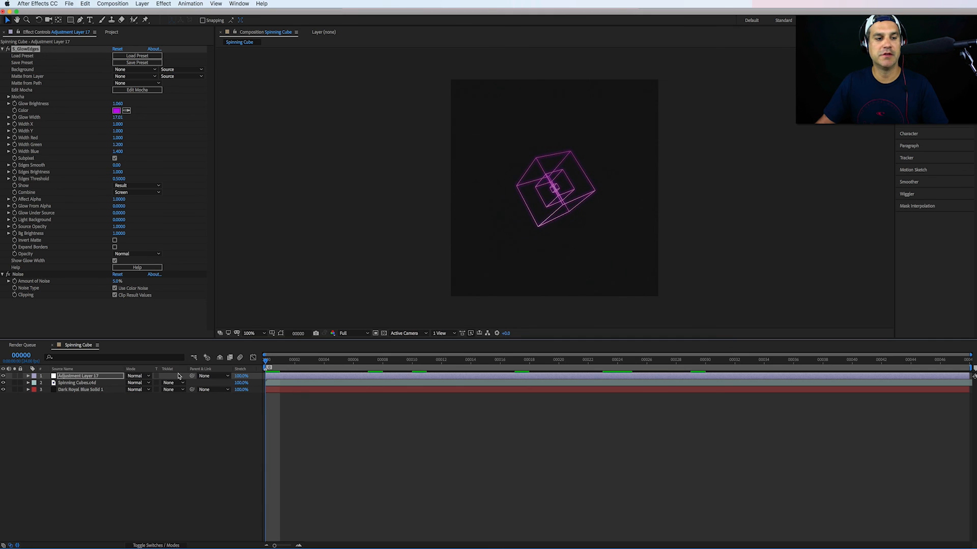
# Apply the S_WarpChroma effect from the Sapphire Distort category to Adjustment Layer 17.
pyautogui.click(90, 376)
pyautogui.click(3, 49)
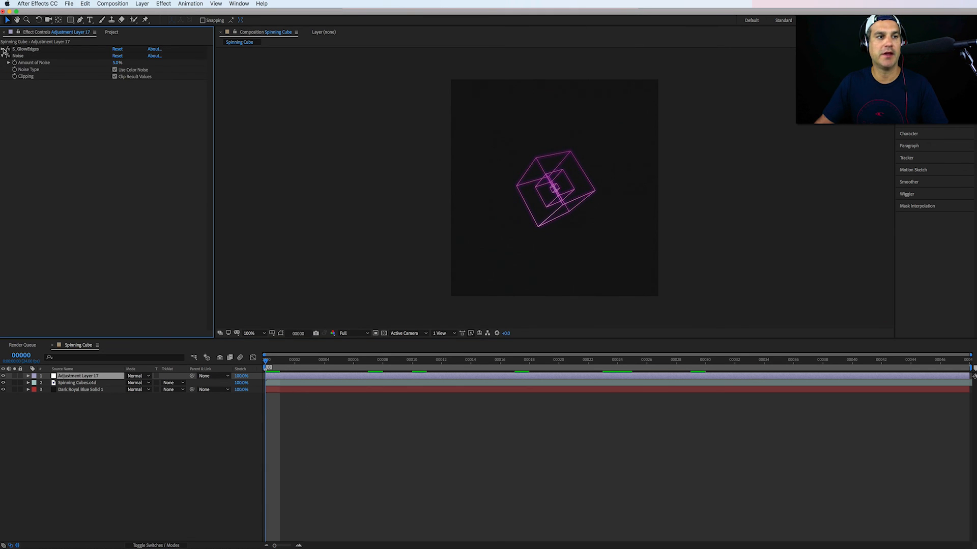
pyautogui.click(163, 4)
pyautogui.moveTo(230, 366)
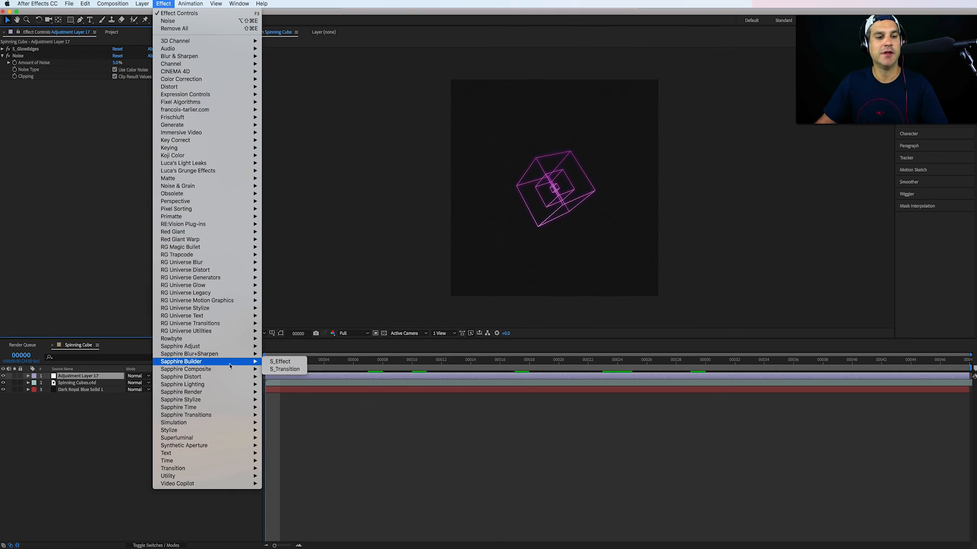
pyautogui.moveTo(230, 384)
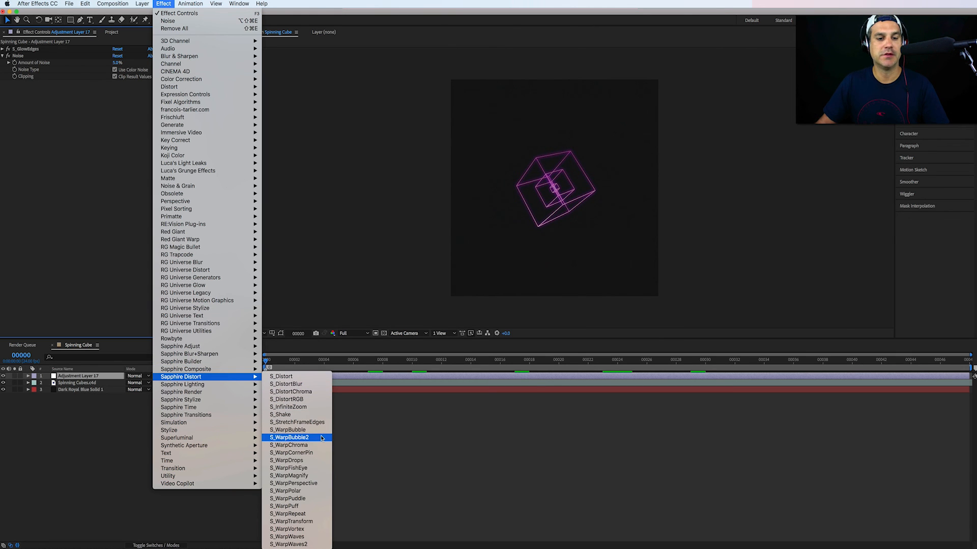
pyautogui.click(320, 445)
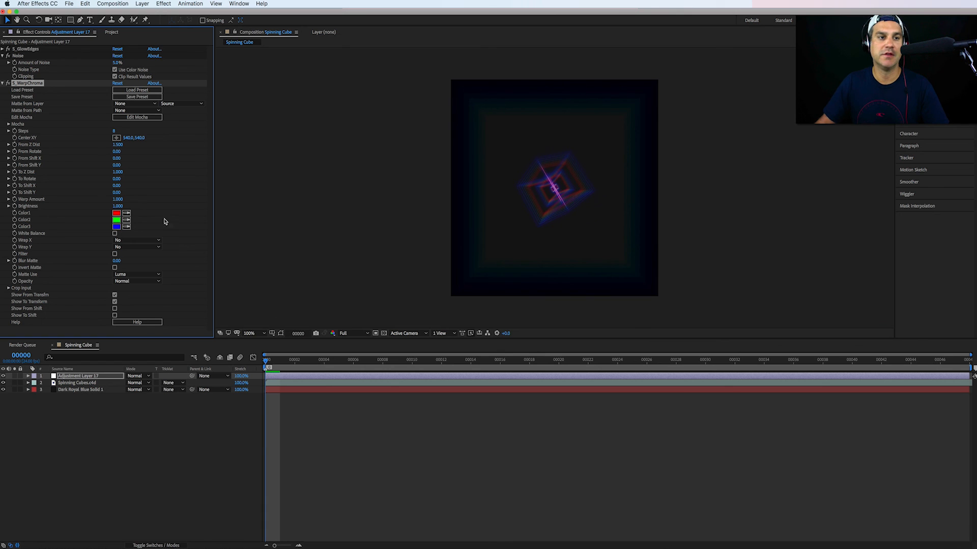
# Load the Chromatic Aberration preset into S_WarpChroma, scrub the opening frames, and collapse the adjustment layer's effect settings.
pyautogui.click(137, 89)
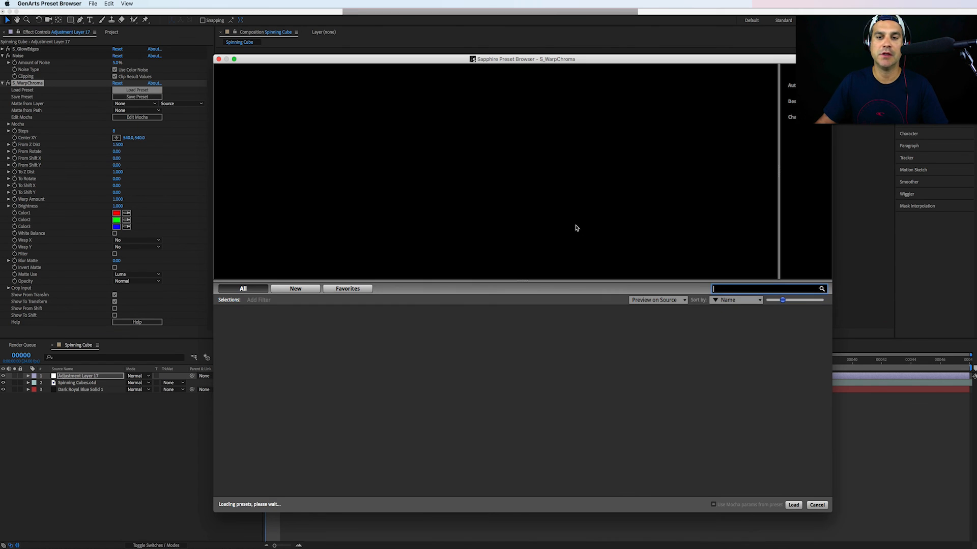
pyautogui.click(329, 361)
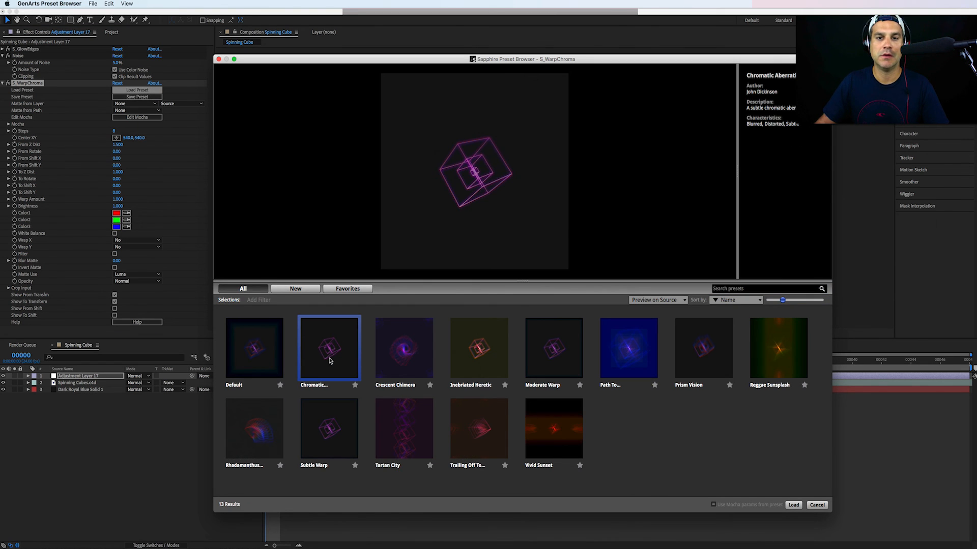
pyautogui.click(792, 506)
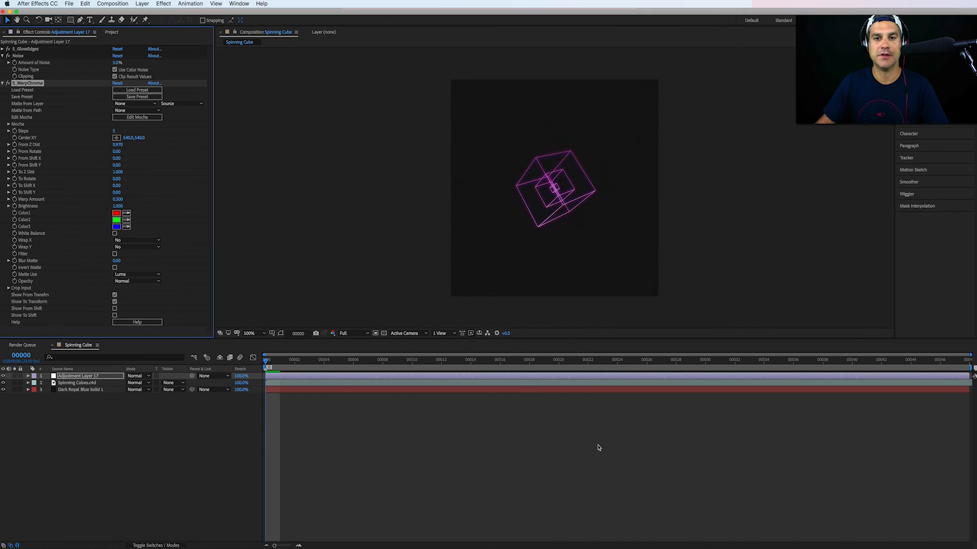
pyautogui.moveTo(307, 361); pyautogui.dragTo(264, 364)
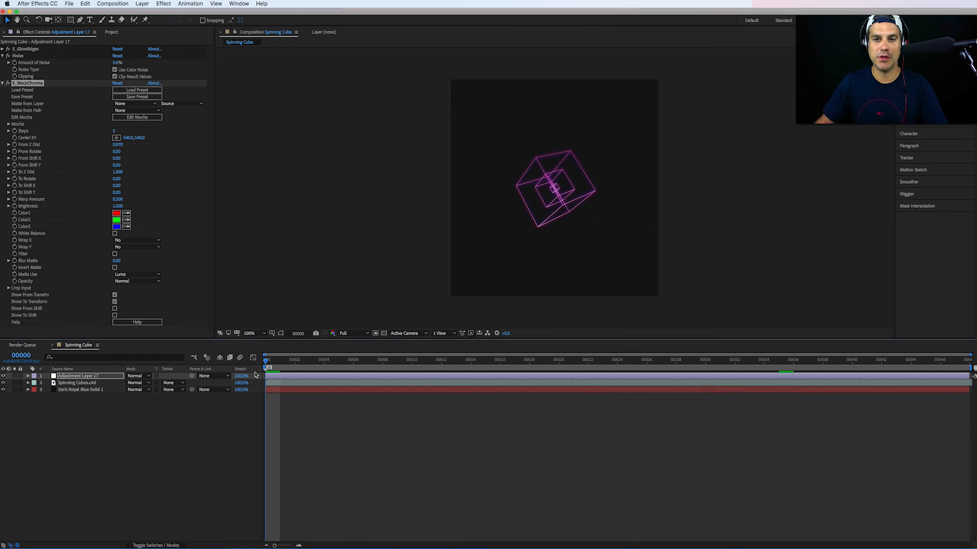
pyautogui.click(3, 82)
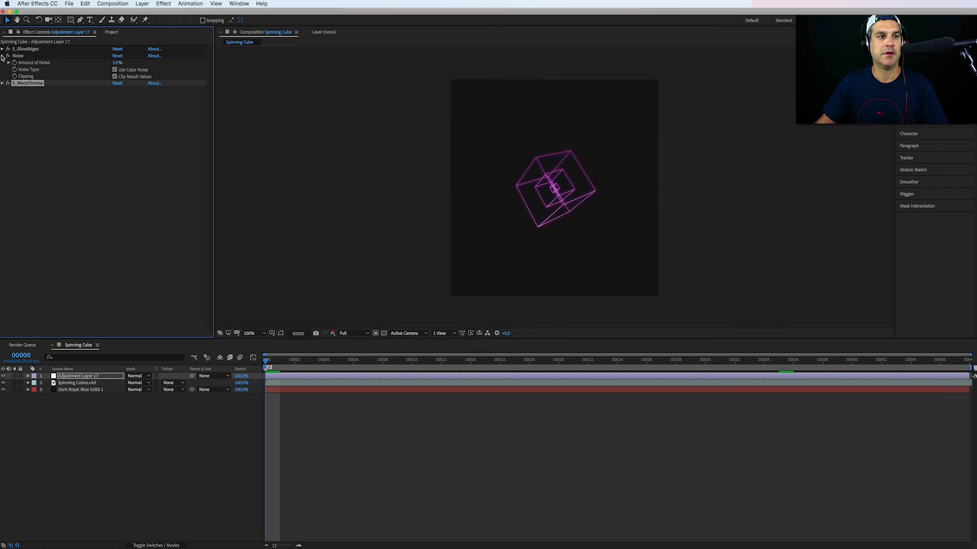
pyautogui.click(3, 56)
pyautogui.click(475, 407)
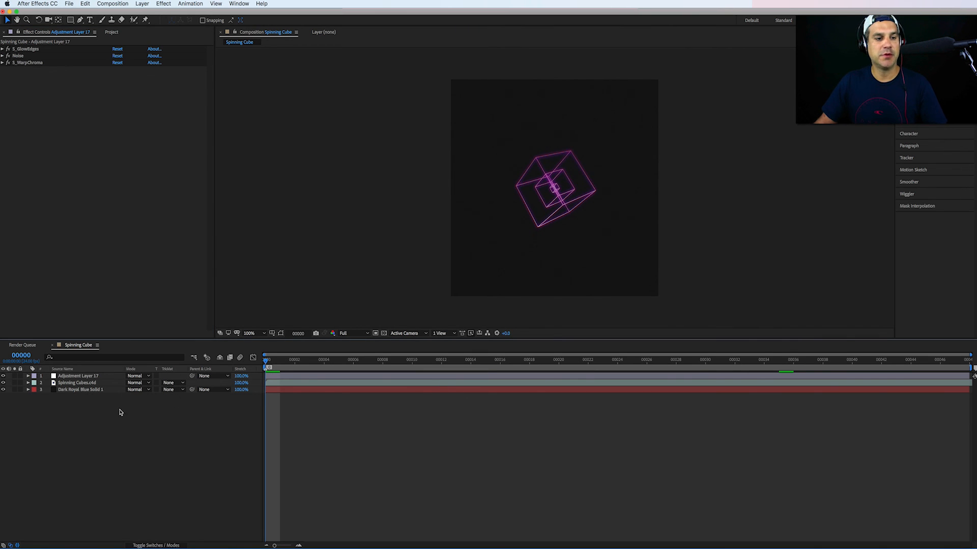
# Add the fehler_vhs.mp4 footage to the Spinning Cube composition between Adjustment Layer 17 and Spinning Cubes.c4d.
pyautogui.click(91, 391)
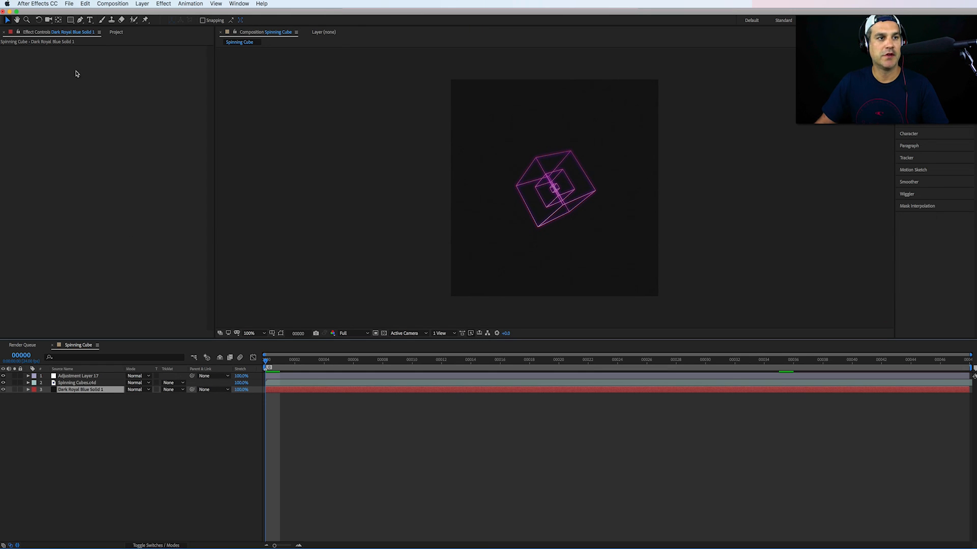
pyautogui.click(117, 32)
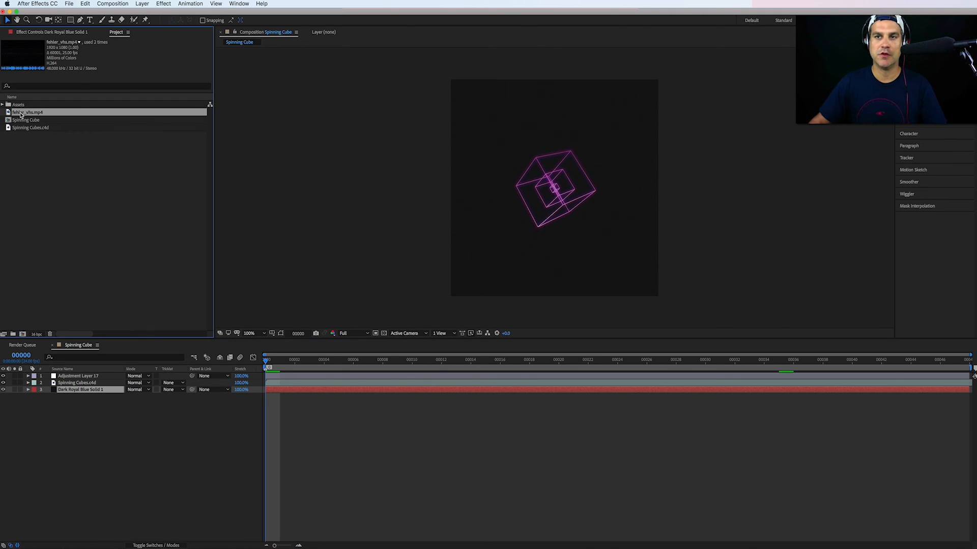
pyautogui.moveTo(21, 115); pyautogui.dragTo(77, 378)
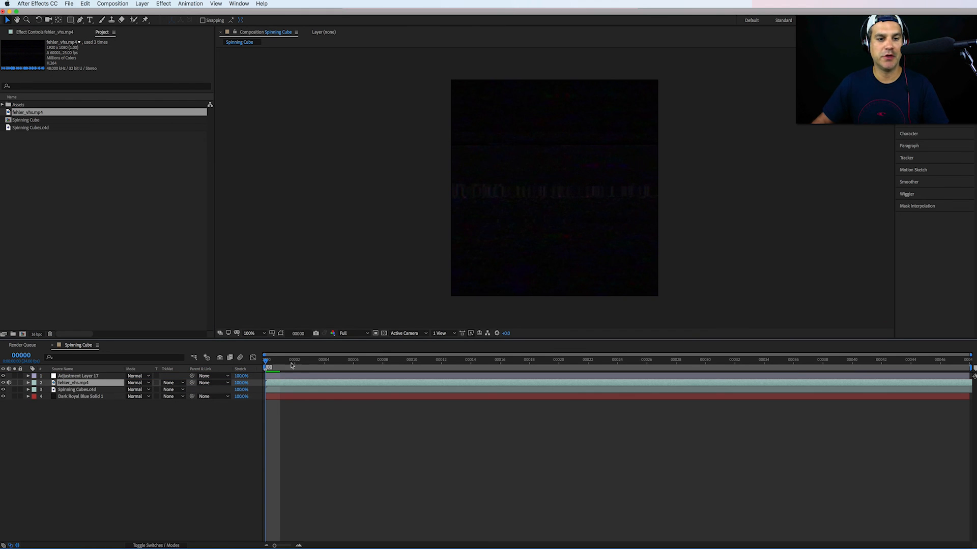
# Mute the audio of the fehler_vhs.mp4 layer and scrub through its glitch footage, stopping at frame 5.
pyautogui.moveTo(277, 363); pyautogui.dragTo(529, 374)
pyautogui.click(9, 383)
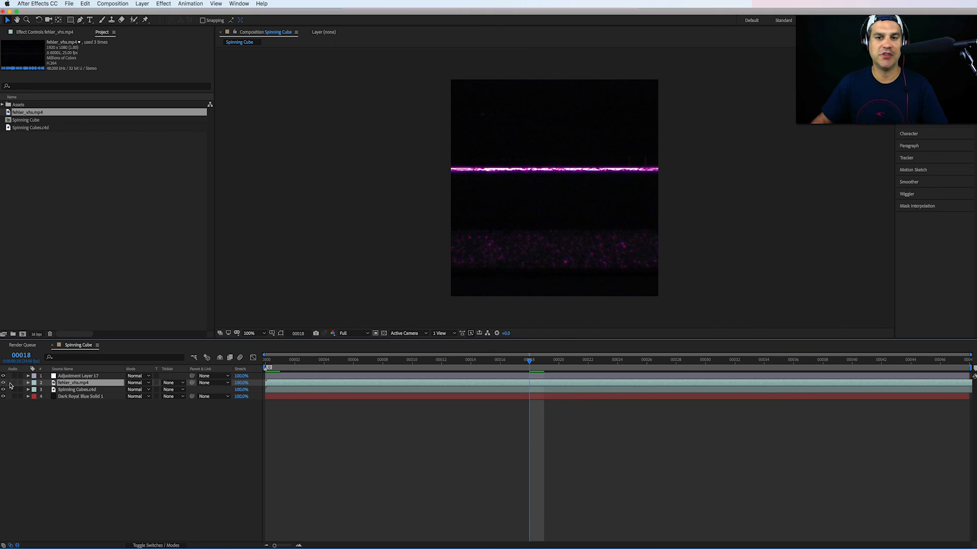
pyautogui.moveTo(296, 379); pyautogui.dragTo(339, 358)
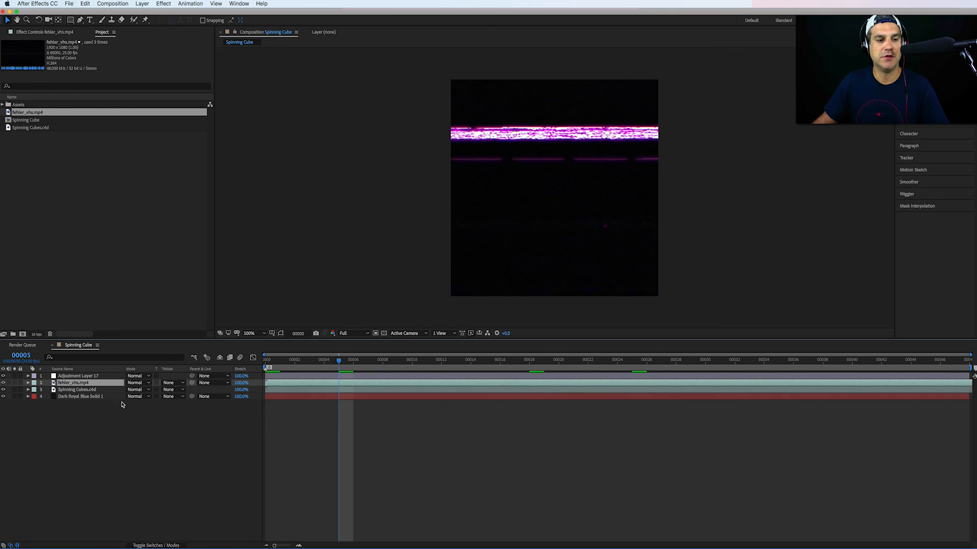
# Hide and lock the fehler_vhs.mp4 layer, and apply the Displacement Map distort effect to Spinning Cubes.c4d.
pyautogui.click(82, 390)
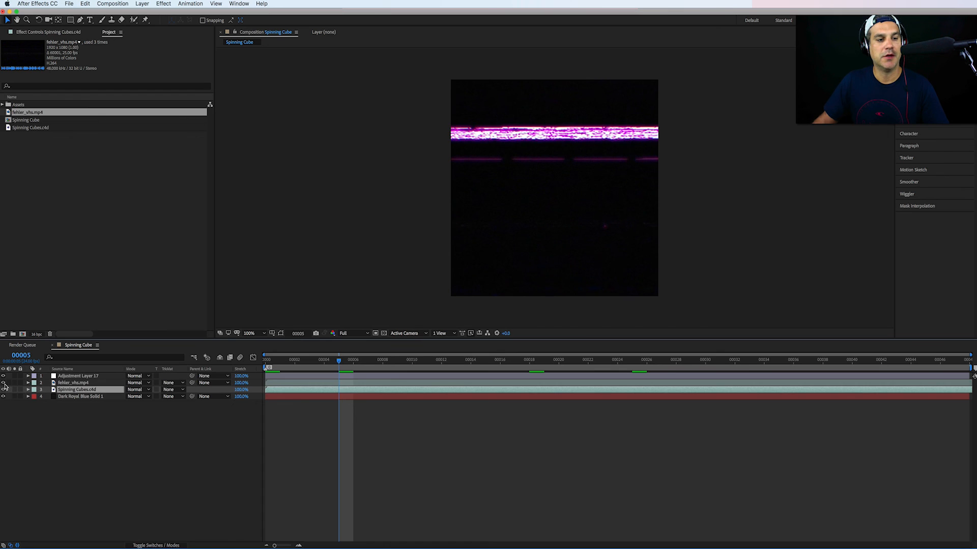
pyautogui.click(3, 383)
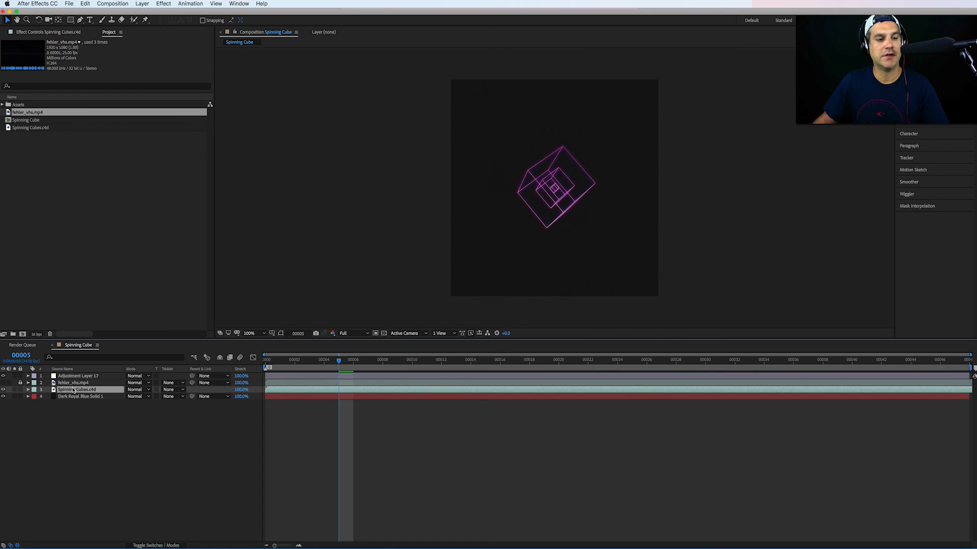
pyautogui.click(163, 4)
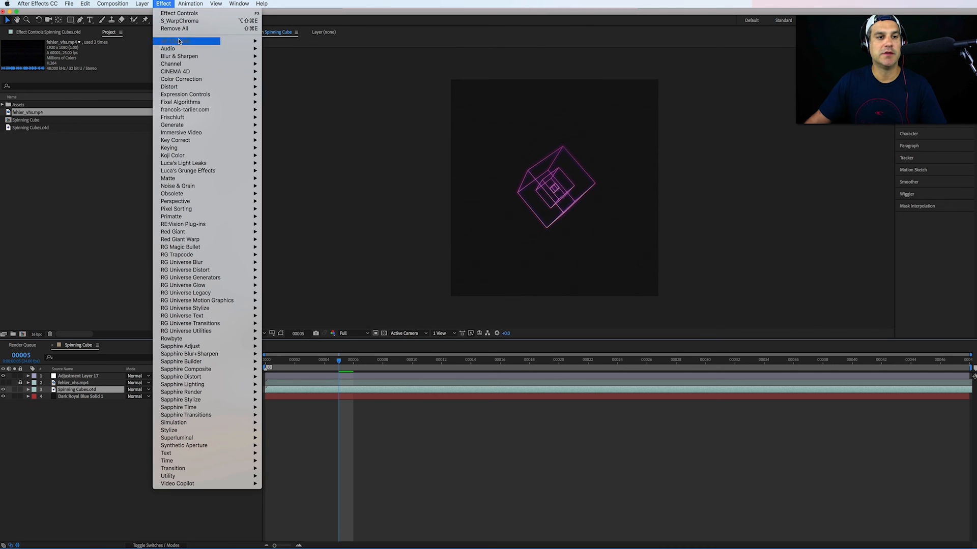
pyautogui.moveTo(214, 86)
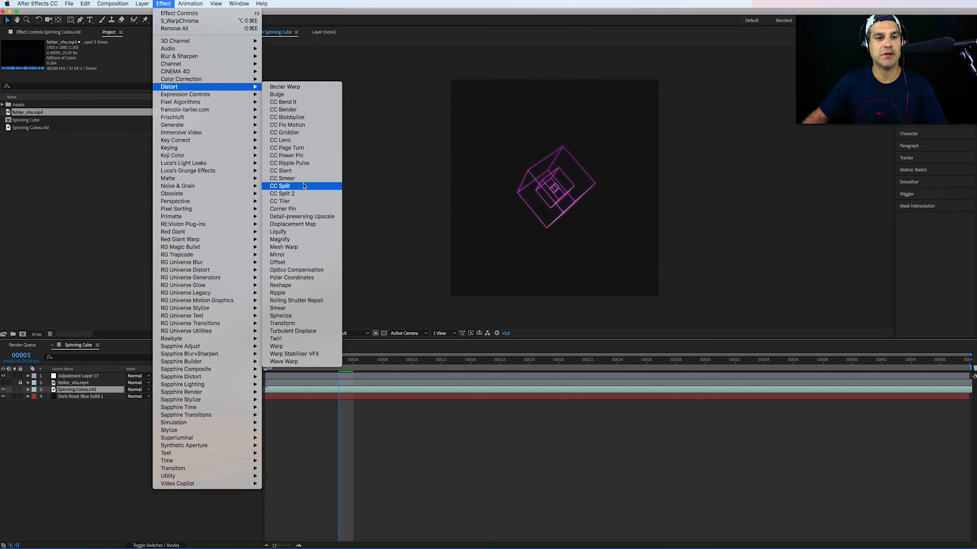
pyautogui.click(303, 225)
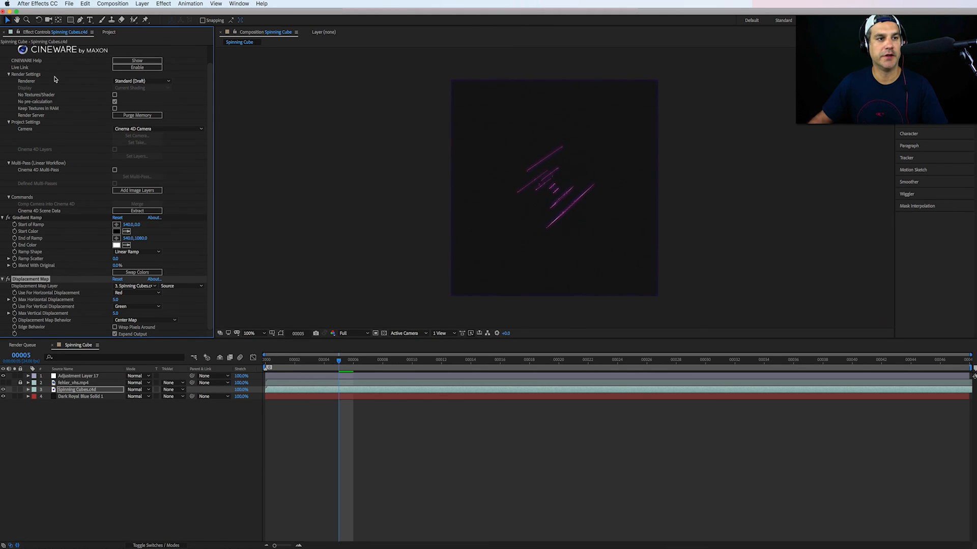
# Collapse the CINEWARE and Gradient Ramp settings and set the Displacement Map Layer to fehler_vhs.mp4.
pyautogui.scroll(2, 55, 78)
pyautogui.click(2, 48)
pyautogui.click(2, 56)
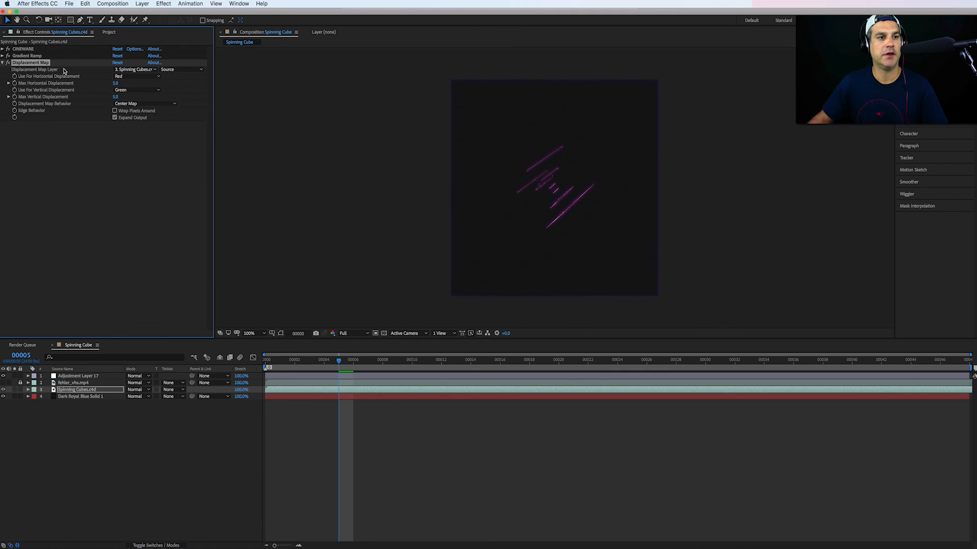
pyautogui.click(133, 69)
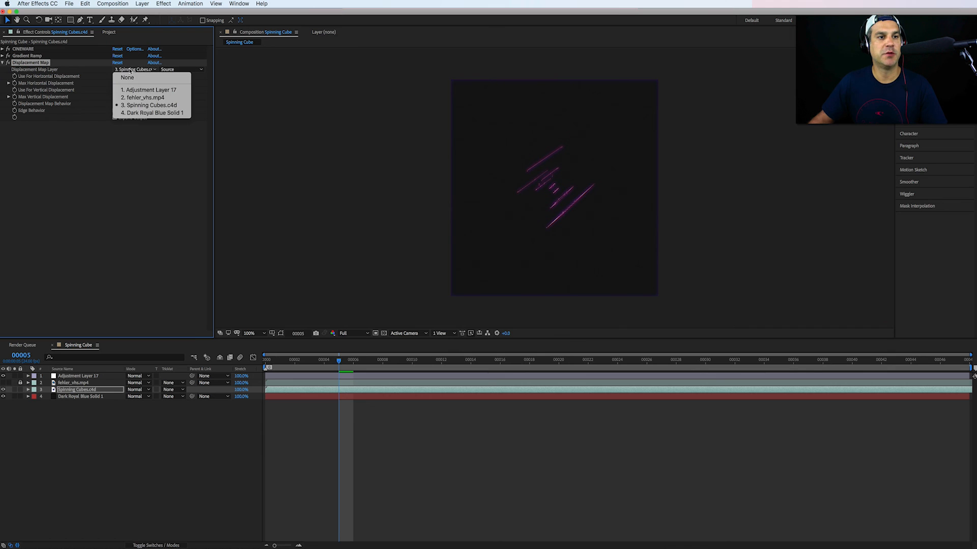
pyautogui.click(160, 98)
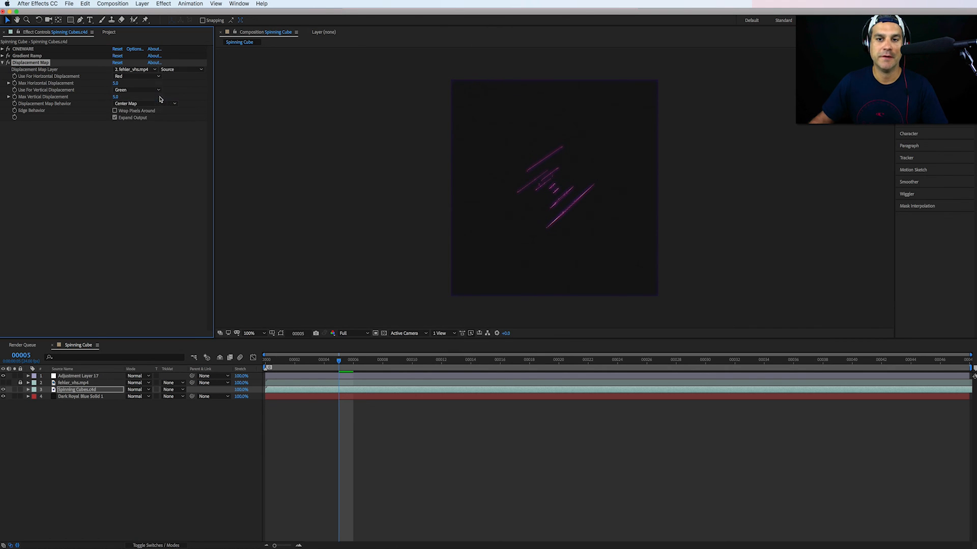
# Review the horizontal displacement channel options, keep Red, and scrub to frame 18 to check the distortion on the cubes.
pyautogui.click(126, 76)
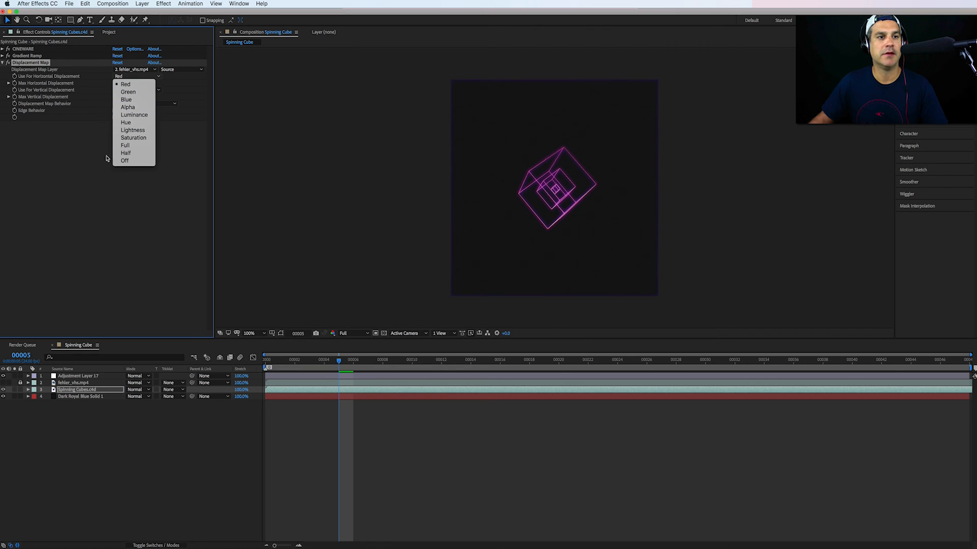
pyautogui.click(336, 359)
pyautogui.moveTo(339, 361); pyautogui.dragTo(527, 374)
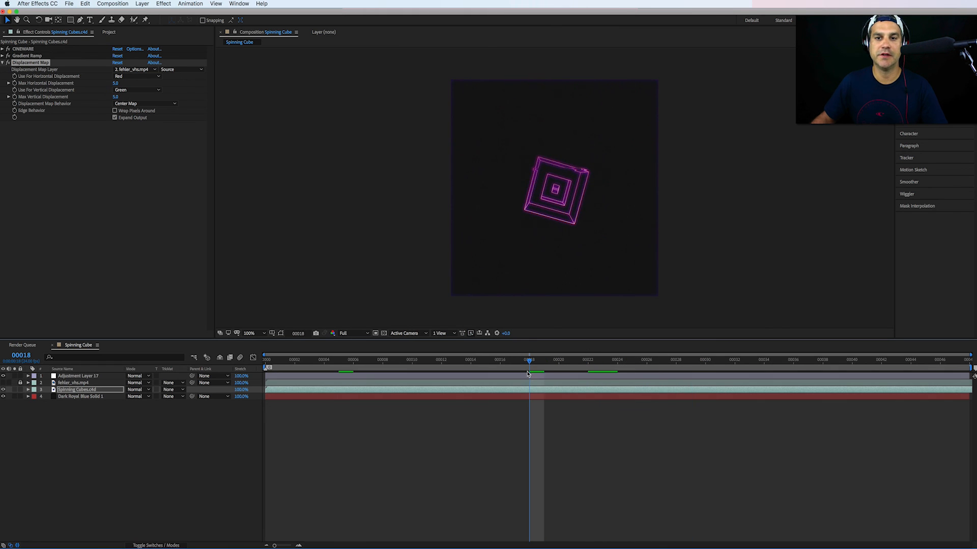